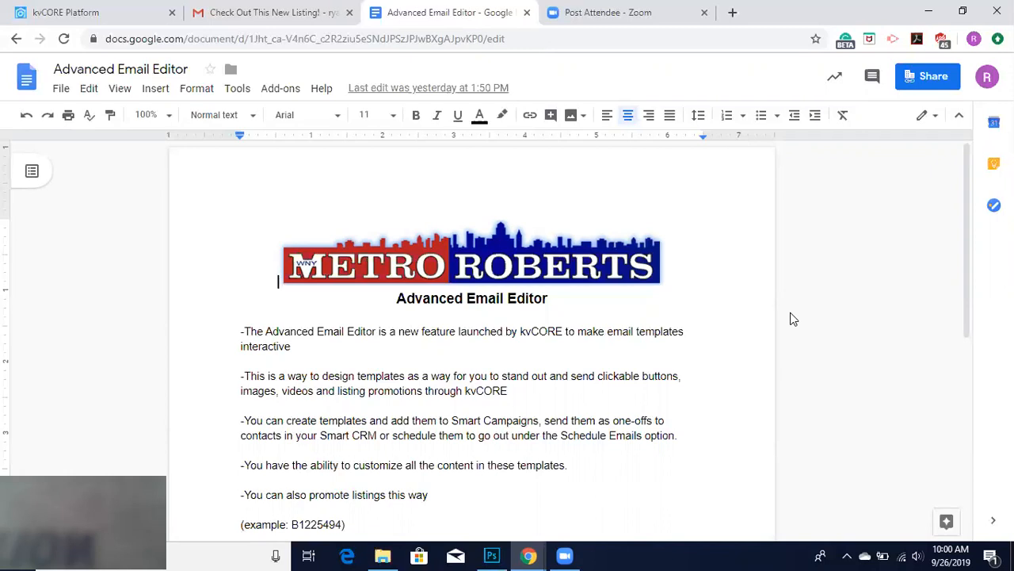
Step: Switch to the kvCORE Platform and open the Smart Campaigns template library under Marketing Autopilot
scroll(791, 315, "down", 1)
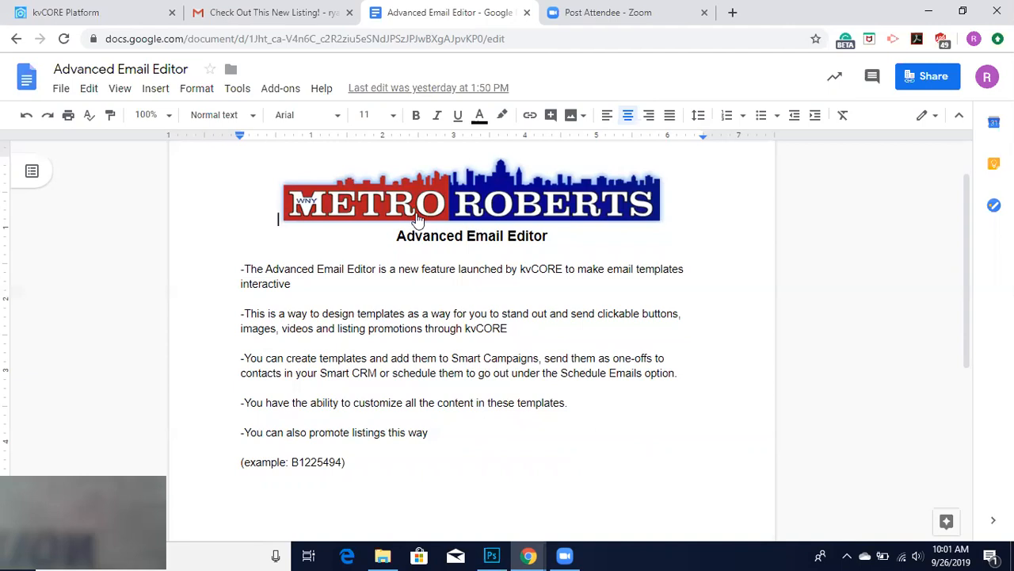
left_click(97, 17)
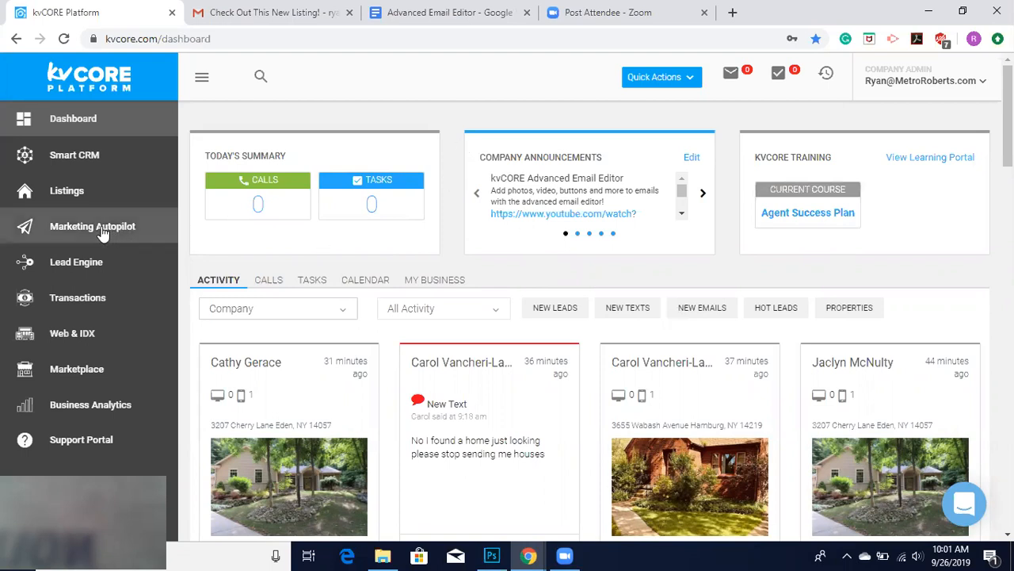
left_click(103, 231)
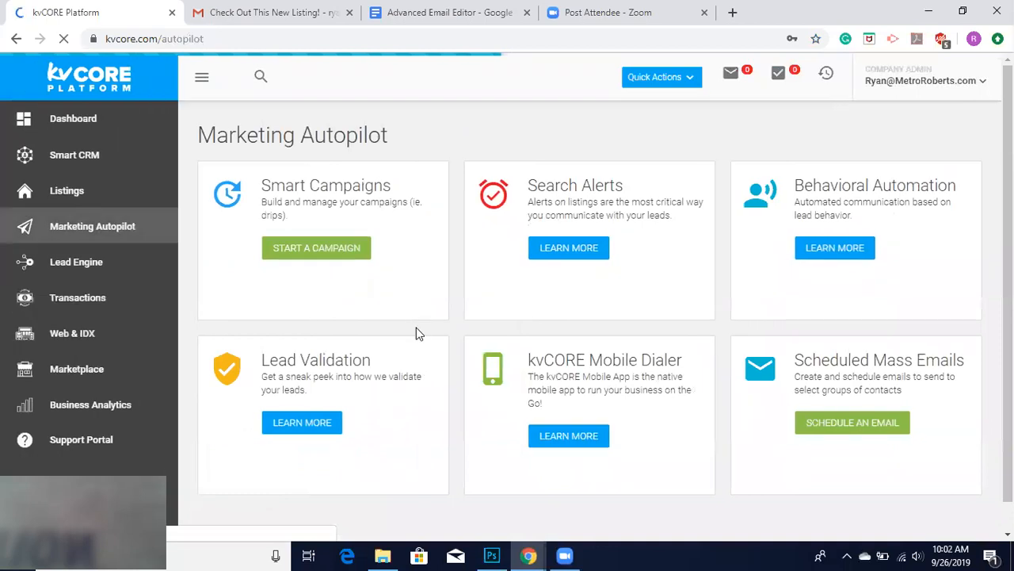
left_click(323, 249)
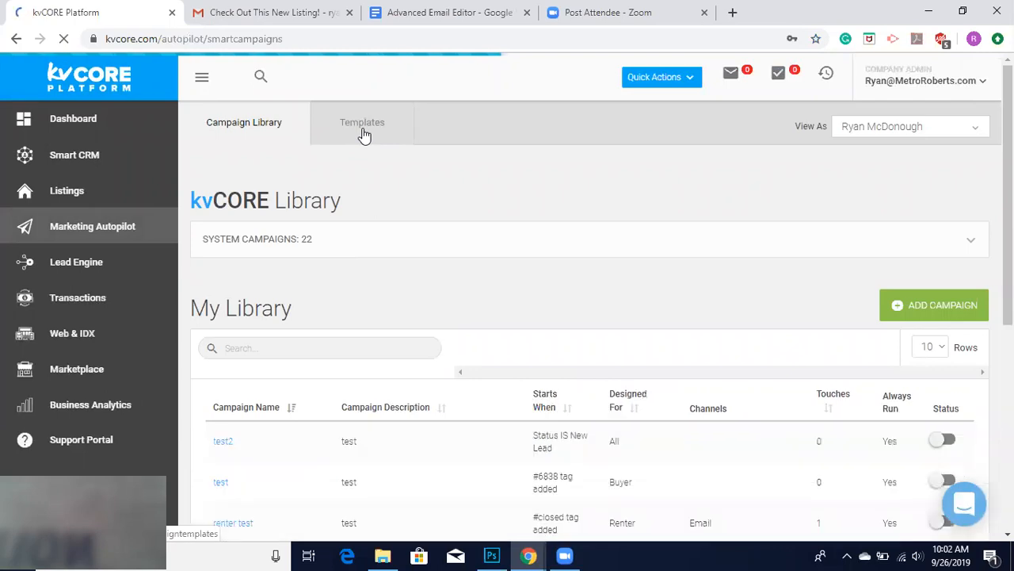
left_click(363, 135)
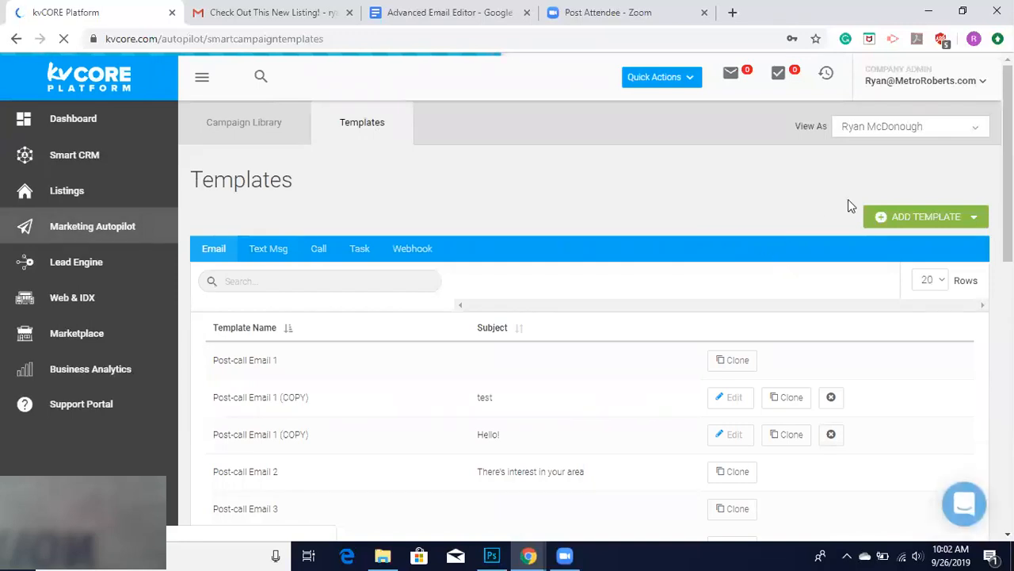
Step: Start a new email template and switch its content area to the Advanced Editor
left_click(889, 221)
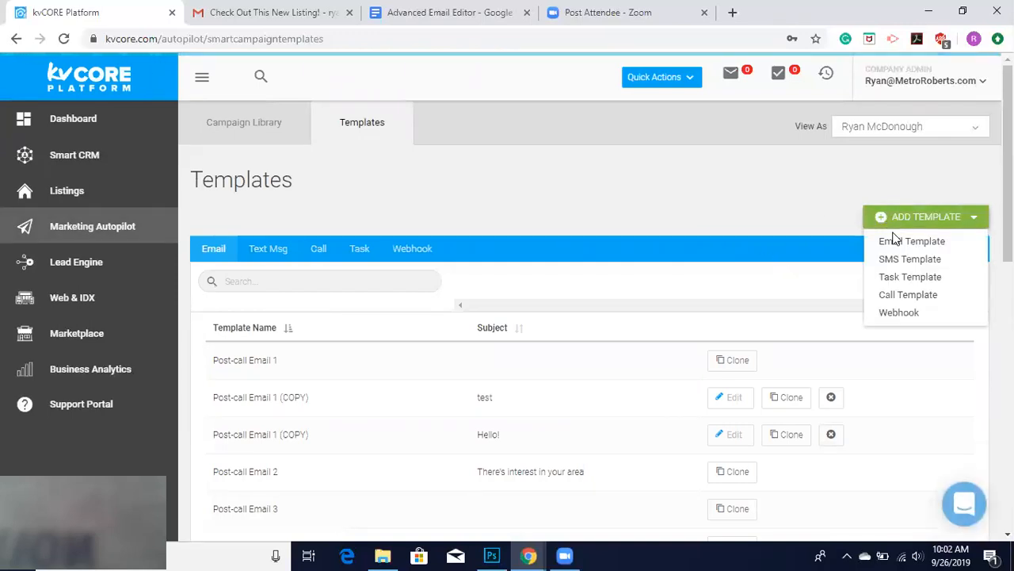
left_click(898, 240)
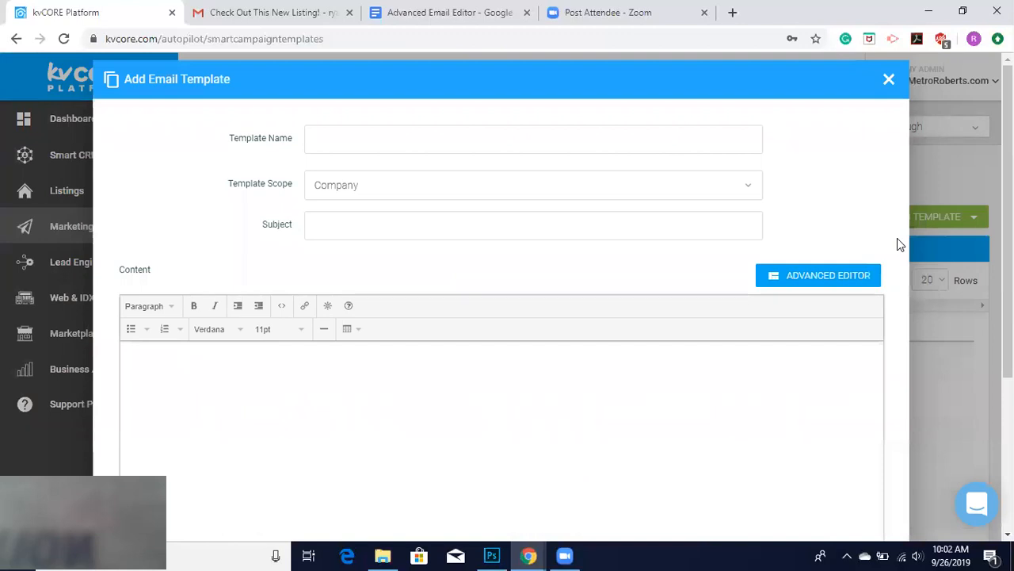
scroll(267, 218, "down", 1)
scroll(266, 218, "up", 1)
scroll(266, 218, "down", 1)
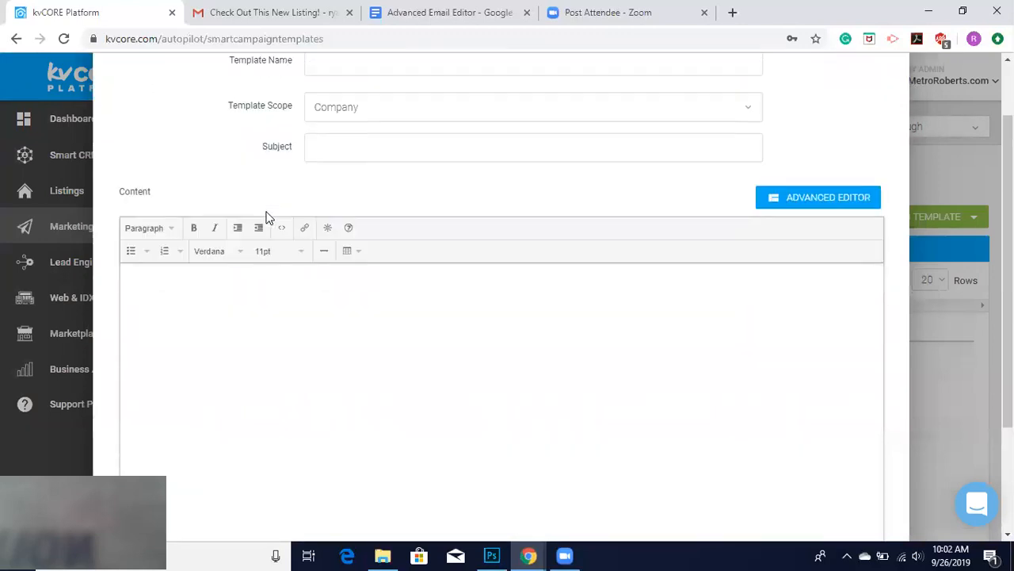
scroll(267, 217, "up", 1)
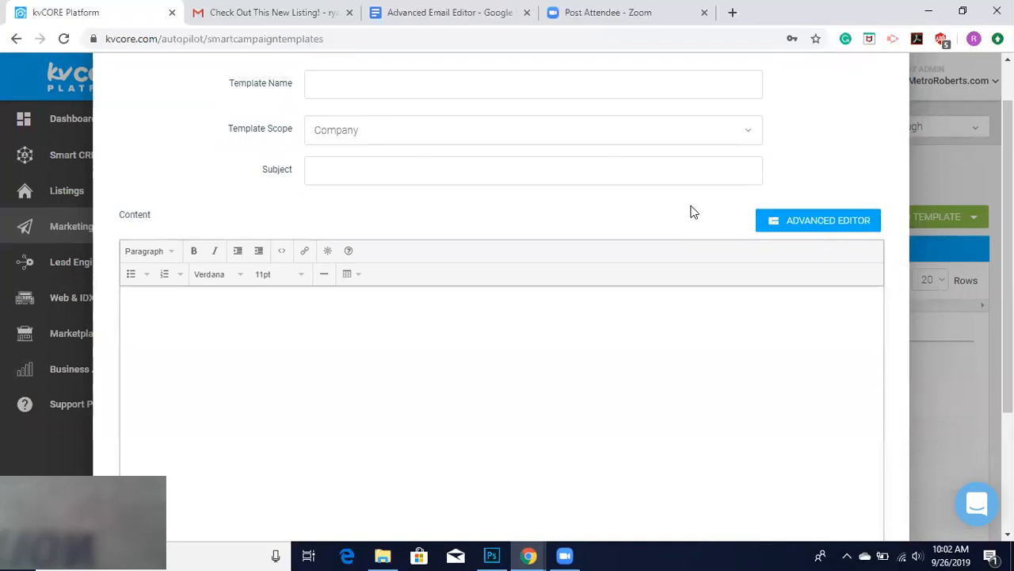
left_click(823, 224)
left_click(424, 396)
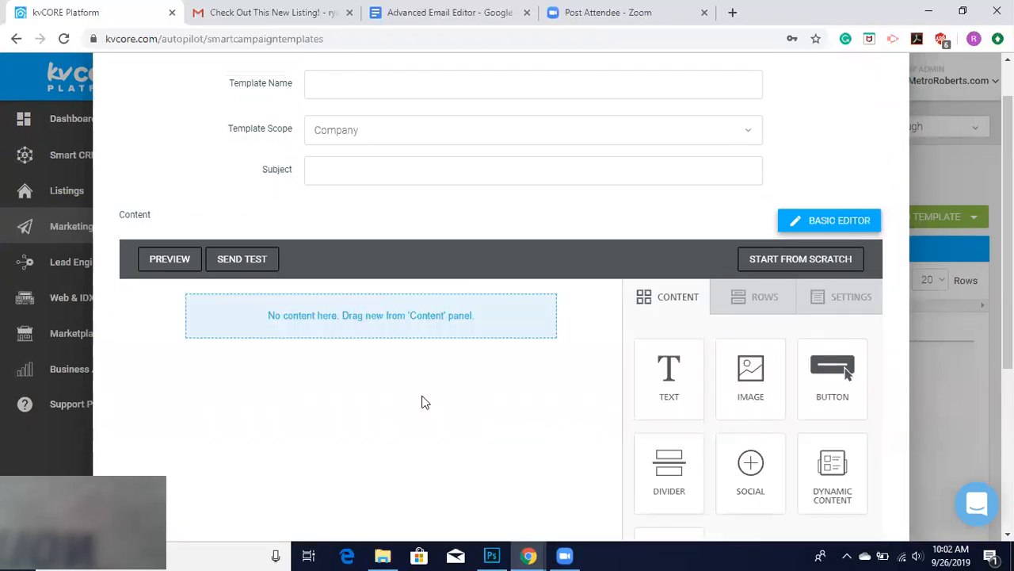
Step: Add a text block, an image block below it, and a button block below the image to the email layout
scroll(150, 147, "down", 3)
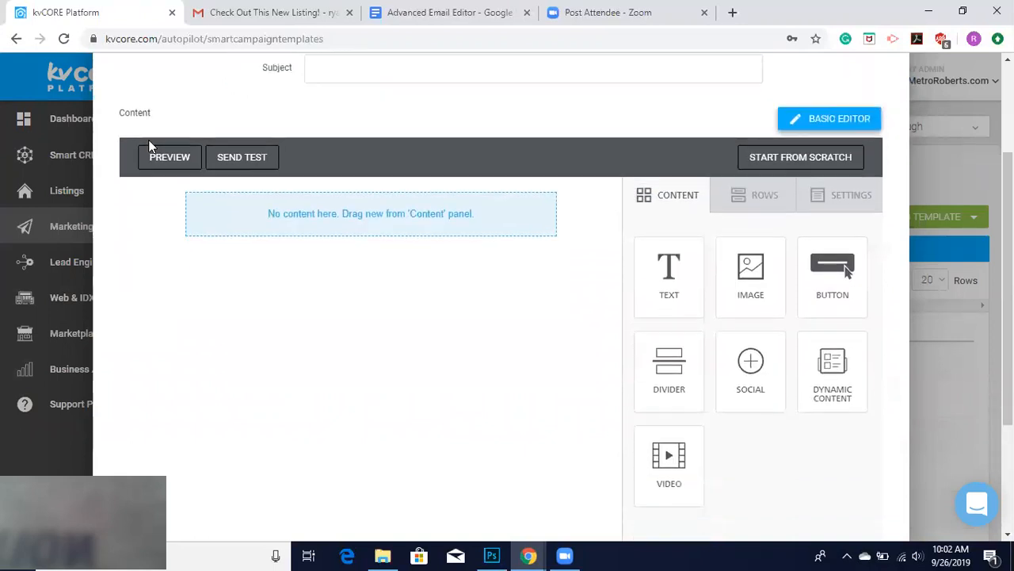
scroll(150, 146, "up", 3)
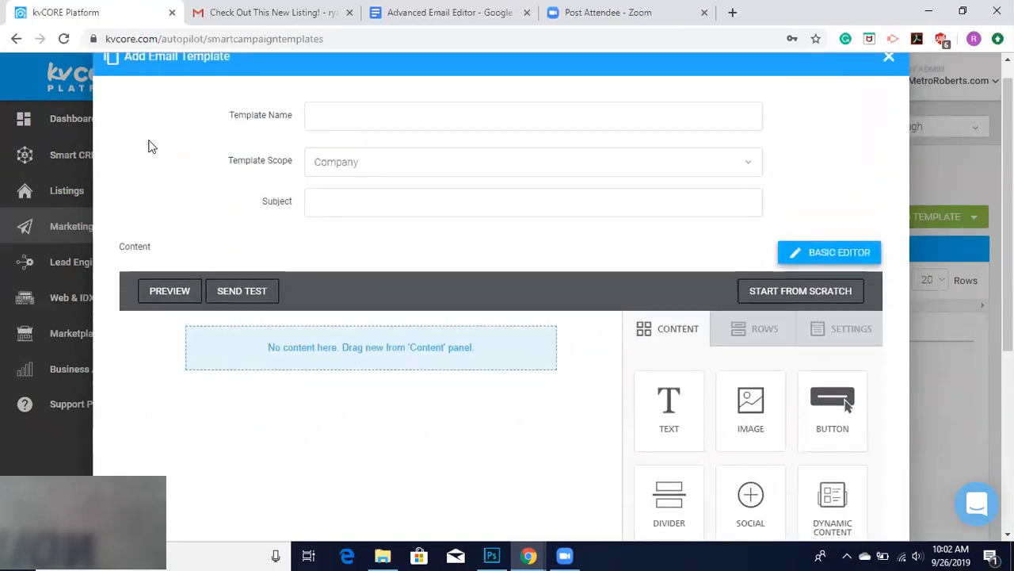
scroll(151, 146, "down", 1)
mouse_move(679, 367)
left_mouse_down()
mouse_move(480, 315)
mouse_move(405, 274)
mouse_move(377, 273)
mouse_move(598, 328)
mouse_move(364, 274)
left_mouse_up()
left_click_drag(752, 355, 371, 302)
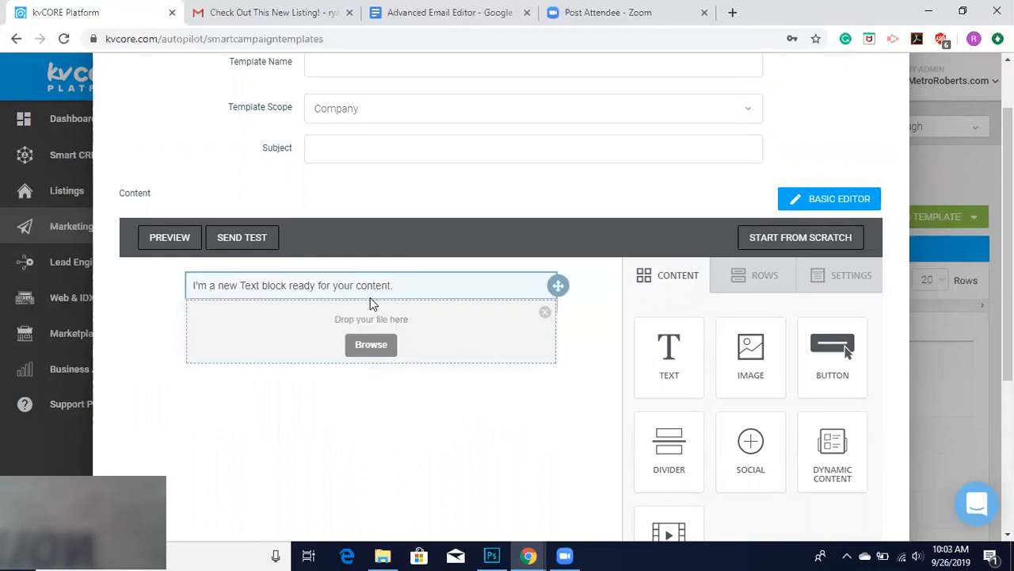
scroll(670, 444, "down", 1)
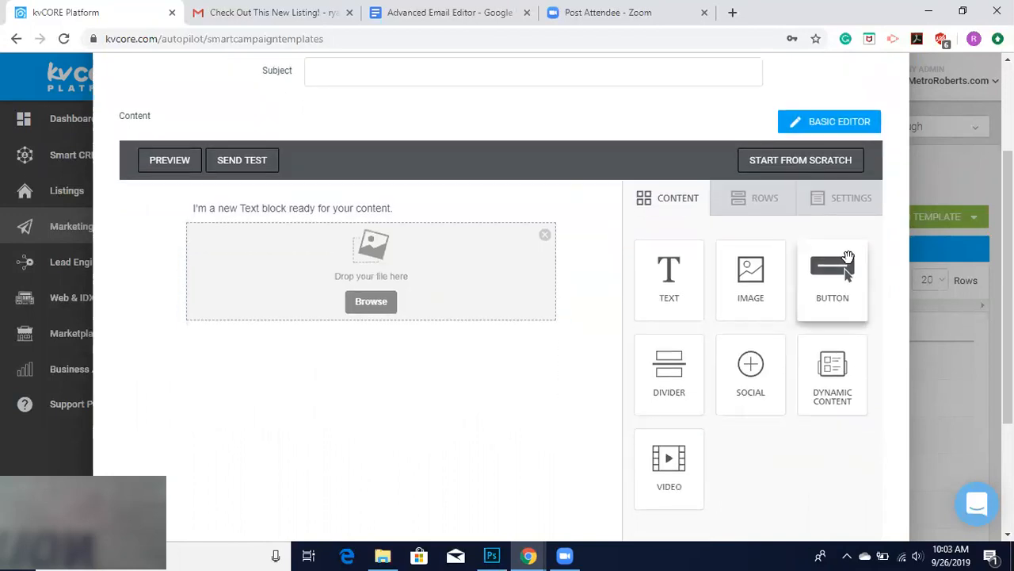
left_click_drag(840, 286, 367, 323)
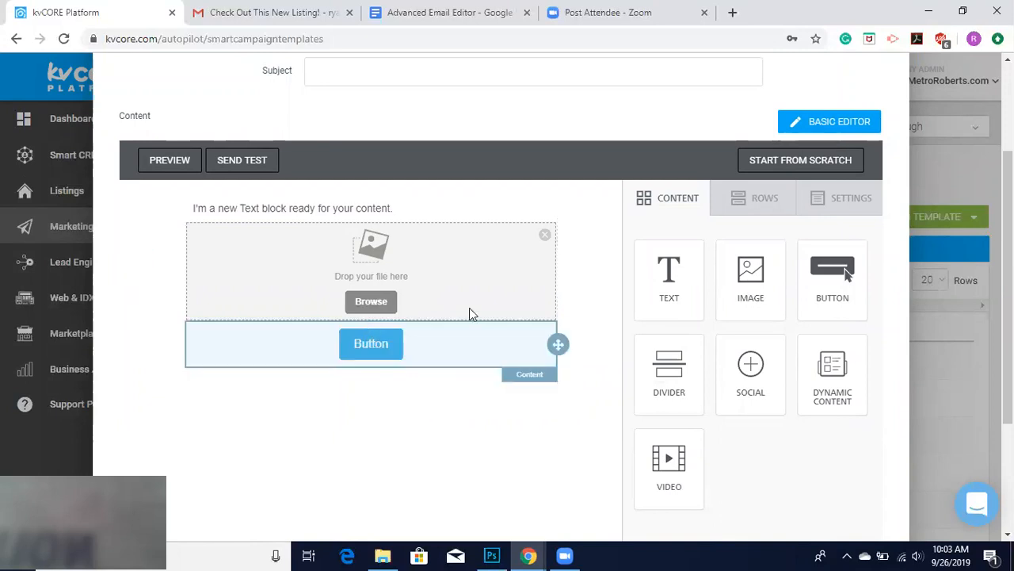
Step: Insert a divider between the image and the button, and place a social block and a video block below the button
scroll(778, 465, "down", 1)
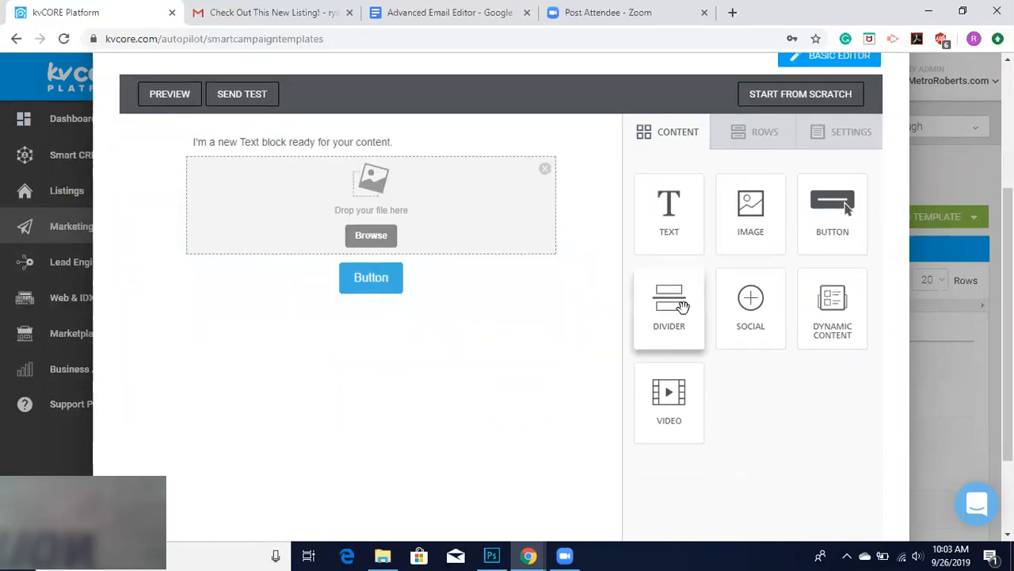
left_click_drag(673, 317, 395, 253)
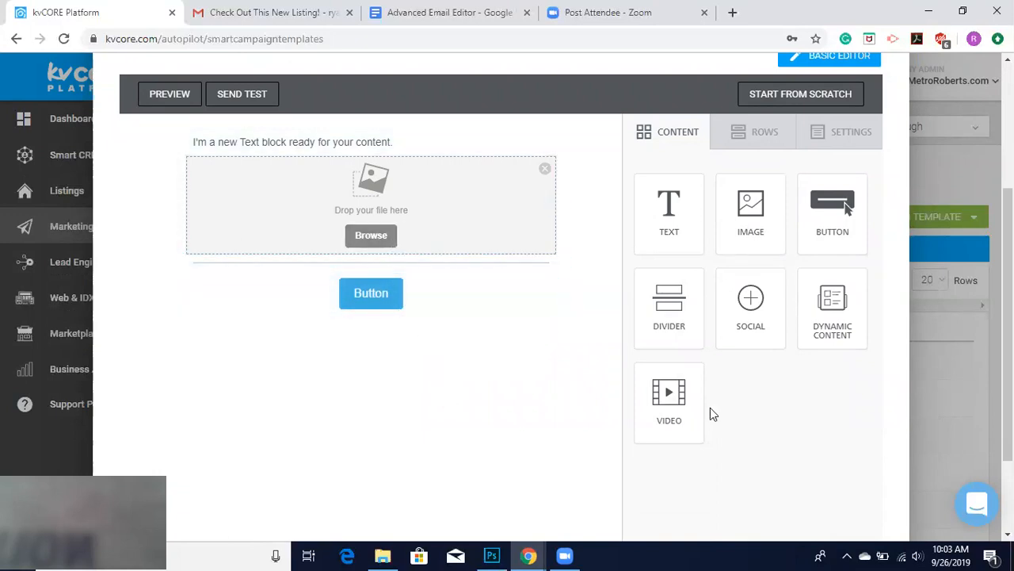
left_click_drag(754, 307, 374, 320)
left_click_drag(684, 400, 376, 357)
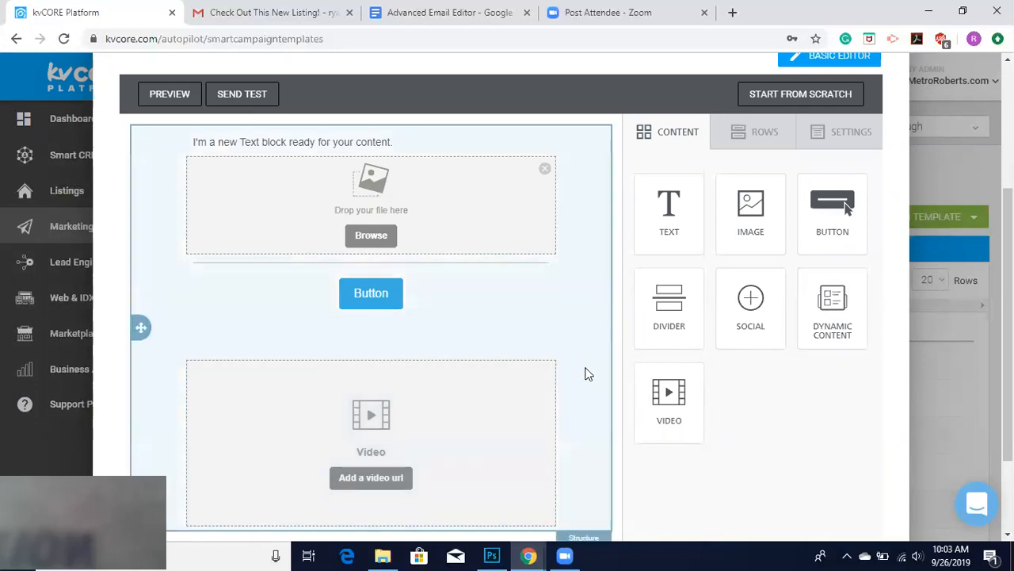
Step: Delete the button block from the layout and add a new button block directly below the divider
scroll(588, 374, "down", 2)
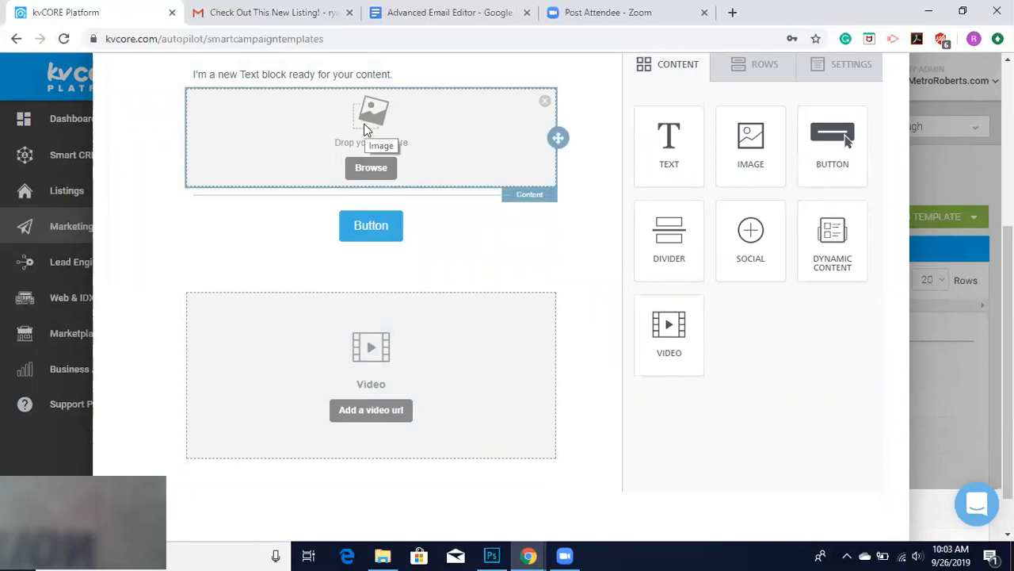
scroll(367, 131, "up", 2)
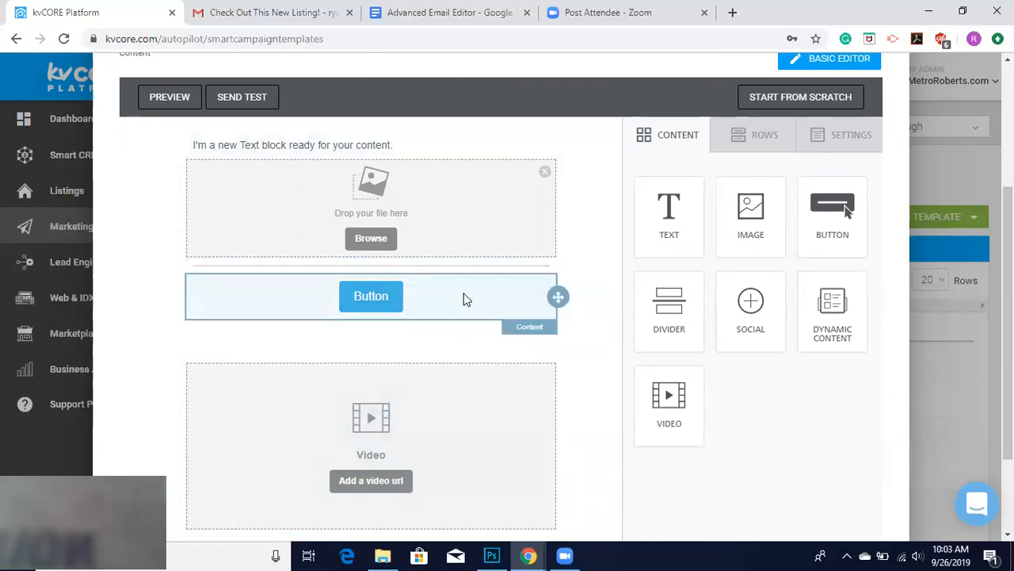
scroll(464, 297, "down", 1)
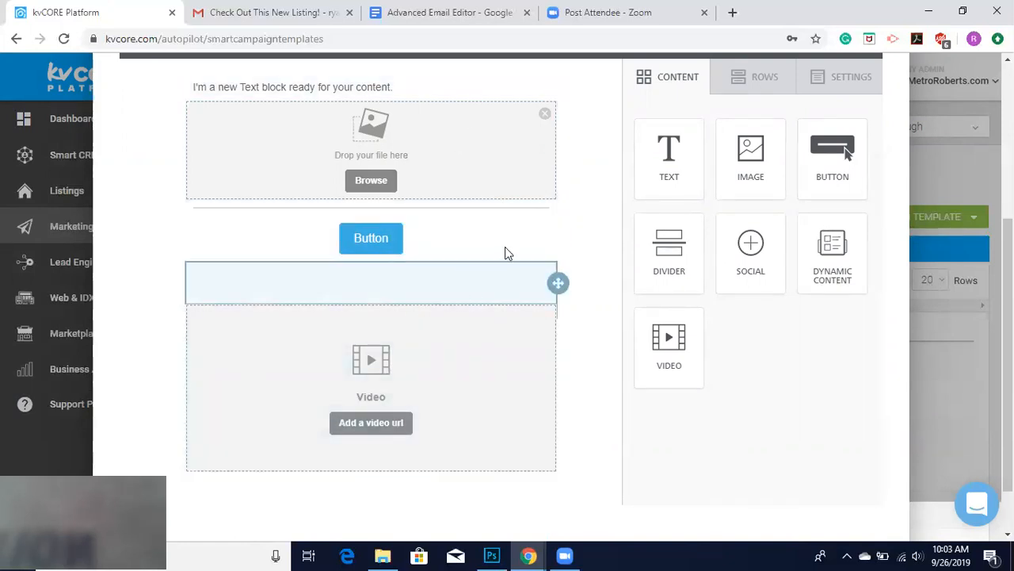
left_click(474, 238)
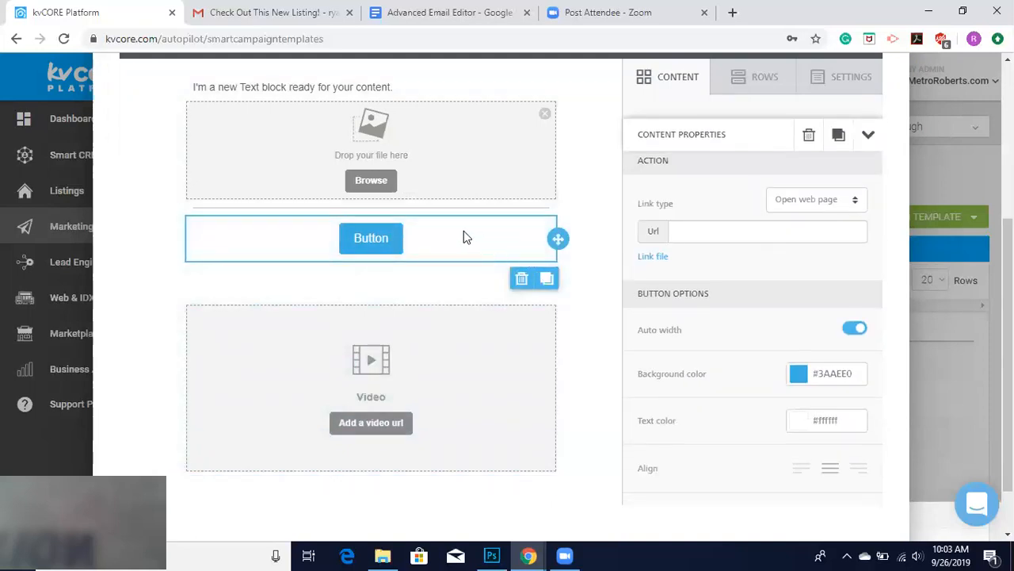
left_click(521, 278)
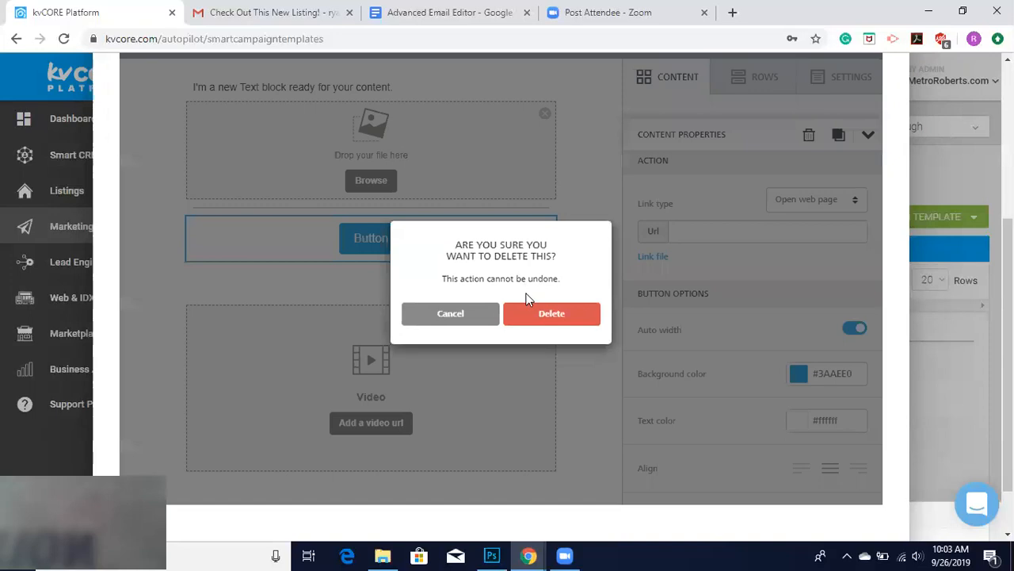
left_click(534, 319)
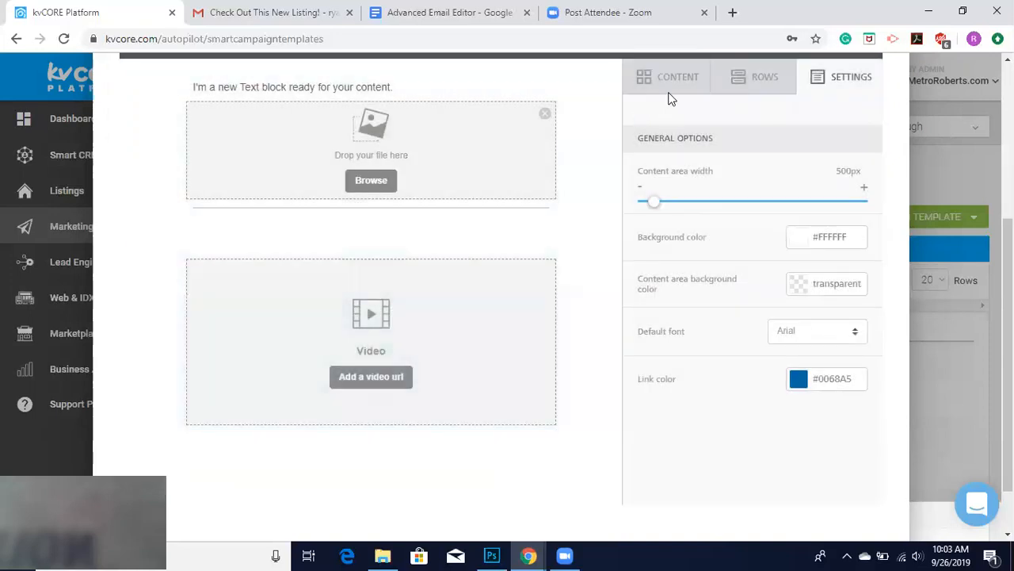
left_click(667, 79)
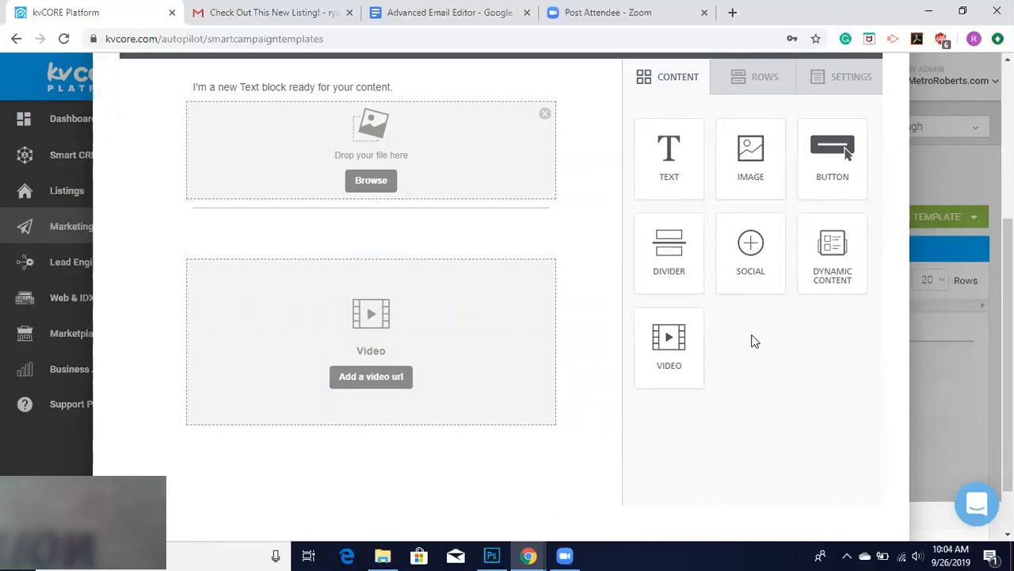
left_click_drag(817, 186, 386, 234)
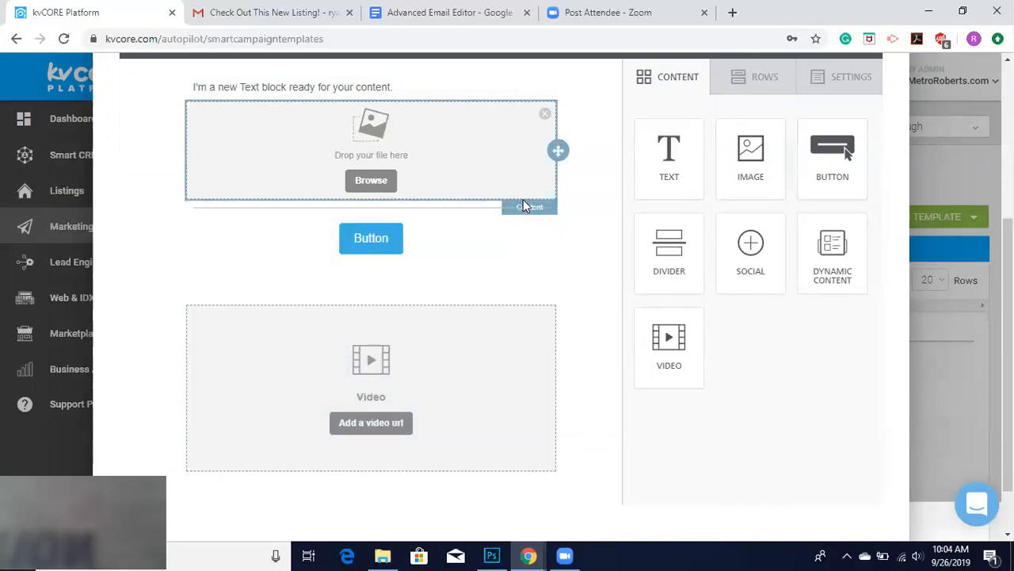
Step: Examine the content properties of the divider block and the button block
left_click(486, 203)
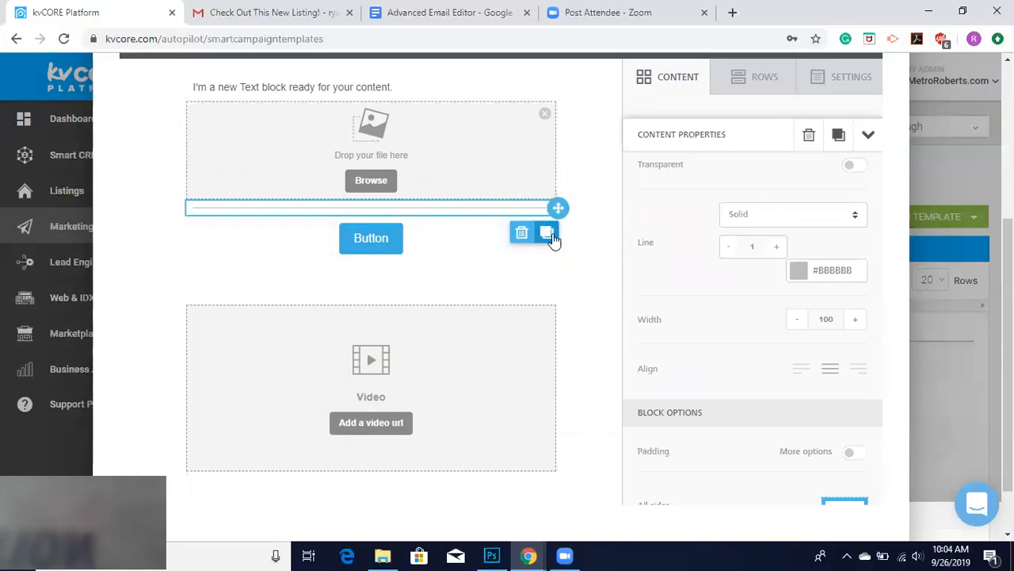
left_click(367, 230)
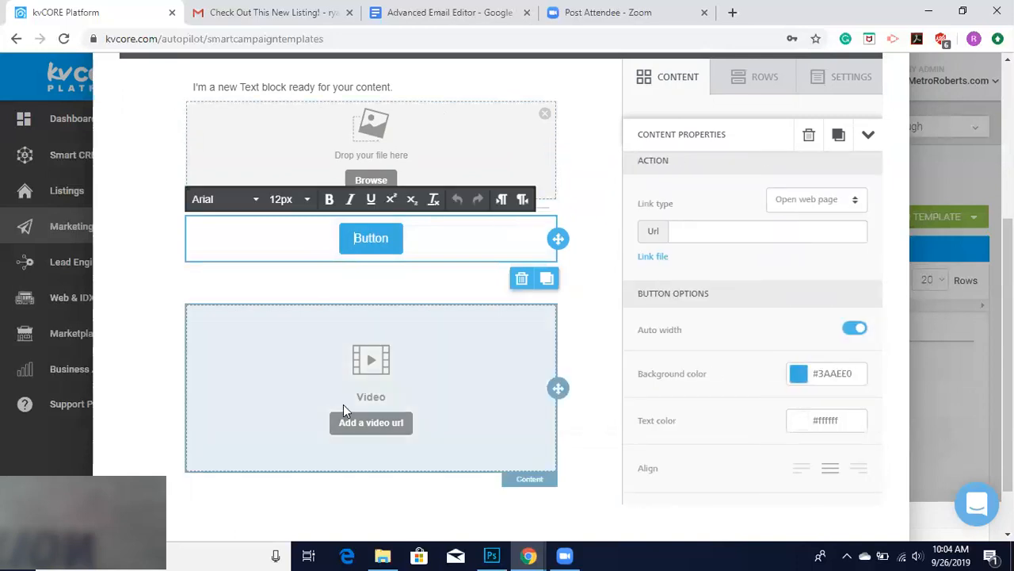
Step: Upload the portrait JPG from the Desktop folder into the empty image block of the template
left_click(382, 555)
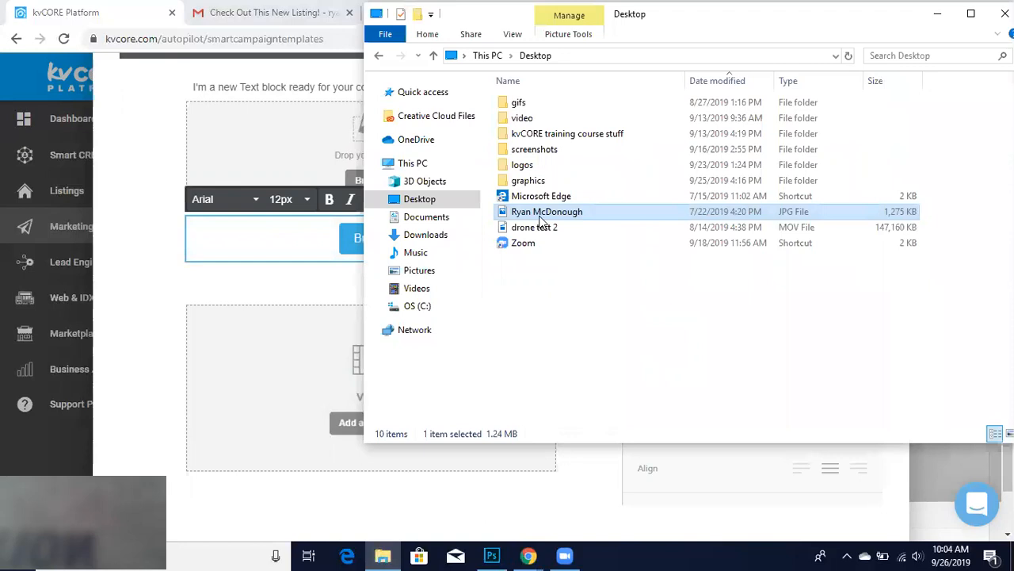
left_click_drag(540, 221, 282, 151)
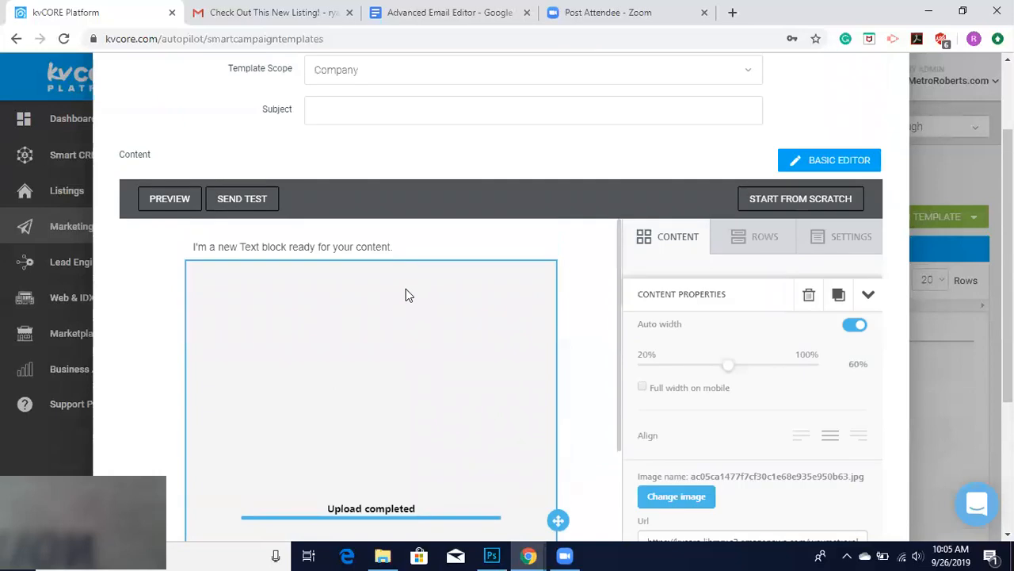
scroll(425, 403, "down", 2)
scroll(425, 403, "up", 1)
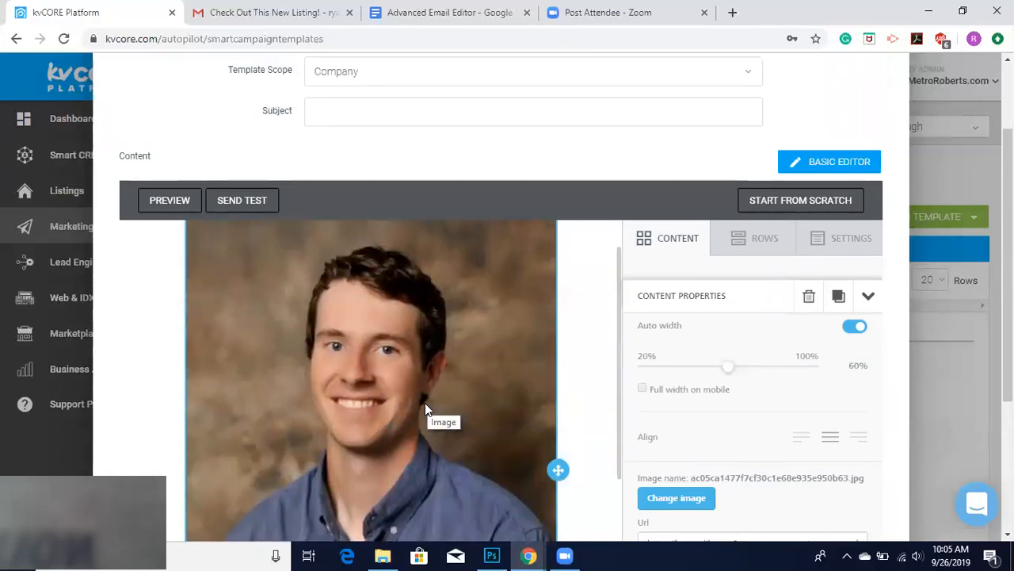
scroll(125, 404, "down", 3)
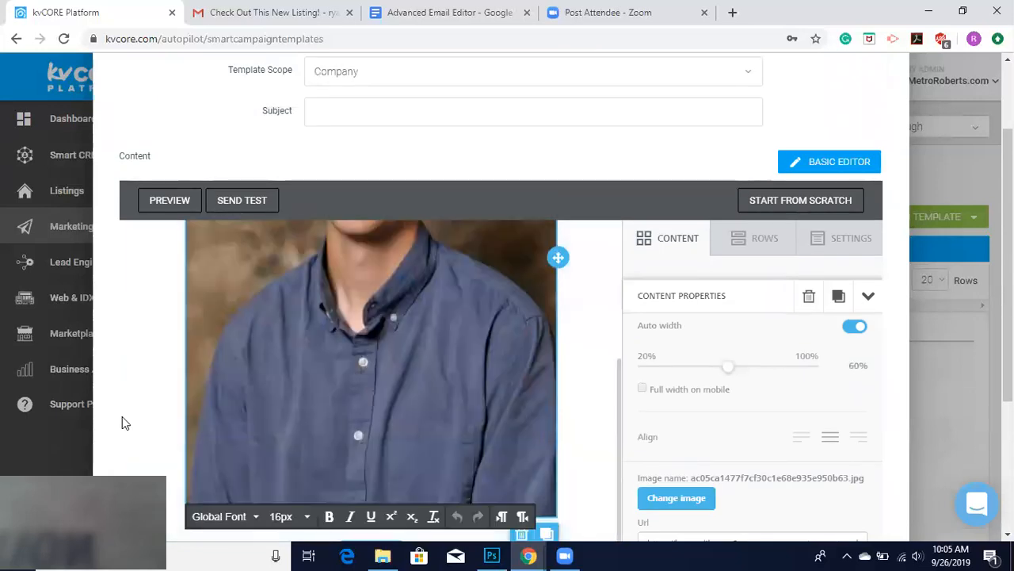
Step: Select the uploaded portrait in the email layout and turn off its Auto width option
scroll(288, 314, "up", 1)
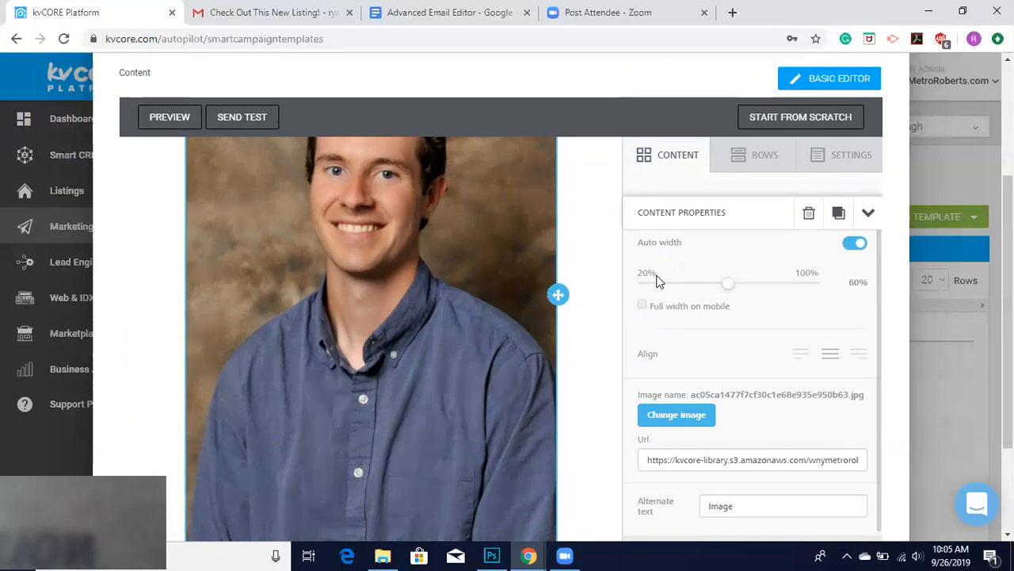
left_click(590, 262)
left_click(507, 263)
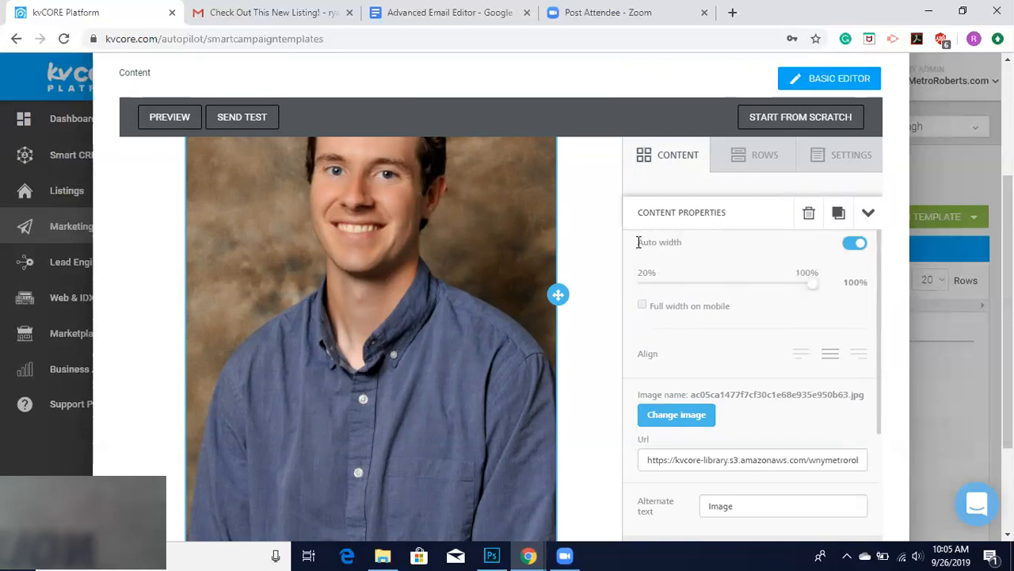
left_click(861, 248)
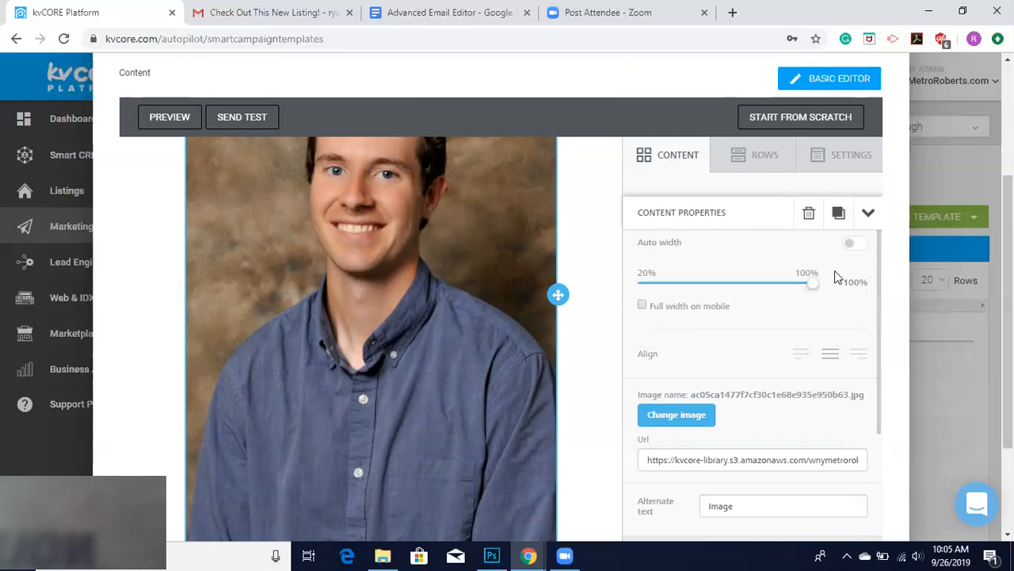
Step: Reduce the portrait's width to 65% and enable the Full width on mobile option
left_click_drag(810, 289, 744, 299)
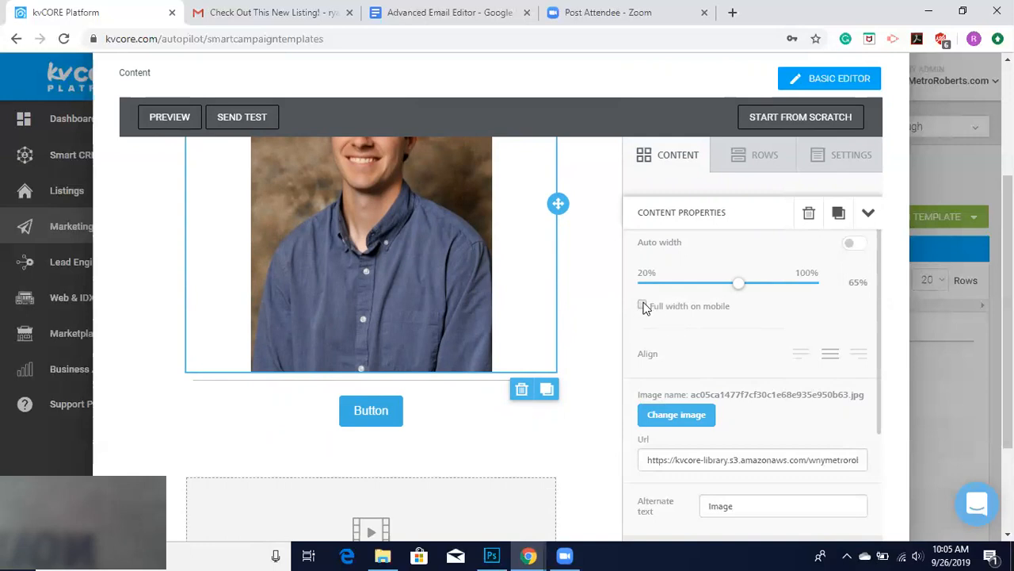
scroll(753, 313, "down", 2)
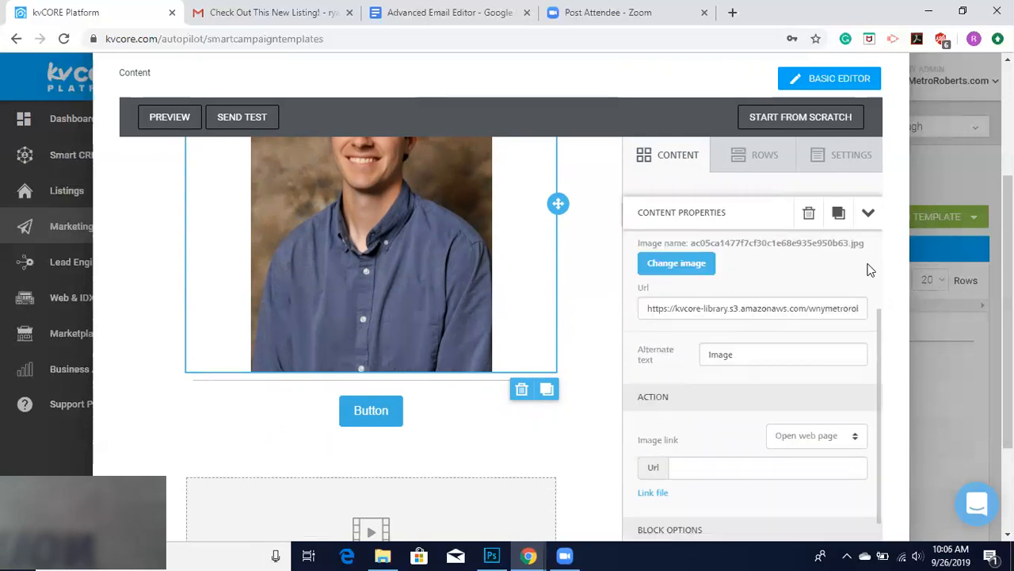
scroll(790, 289, "up", 2)
Step: Try left and right alignment on the portrait and return it to centered
left_click(801, 328)
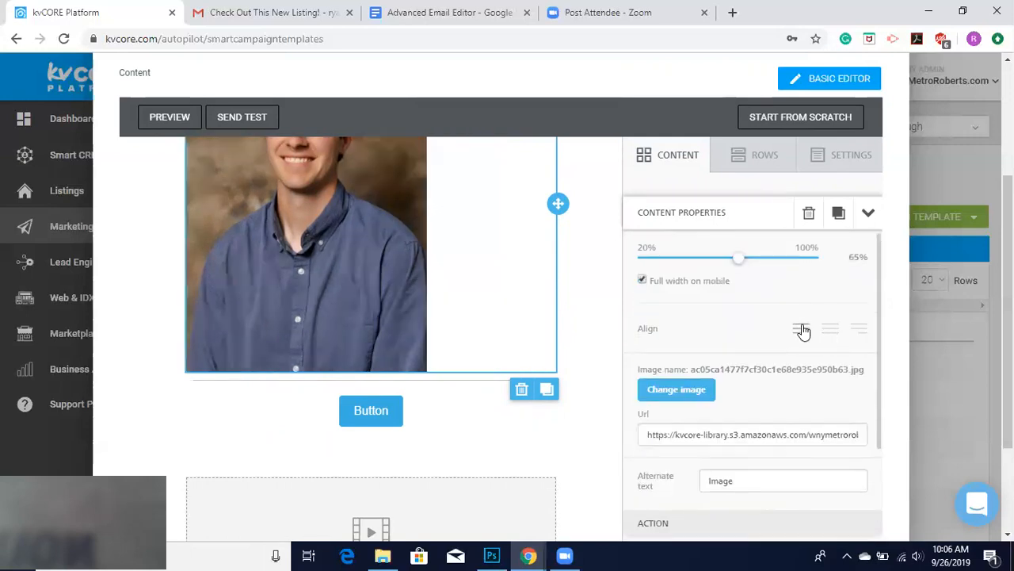
left_click(838, 337)
left_click(853, 340)
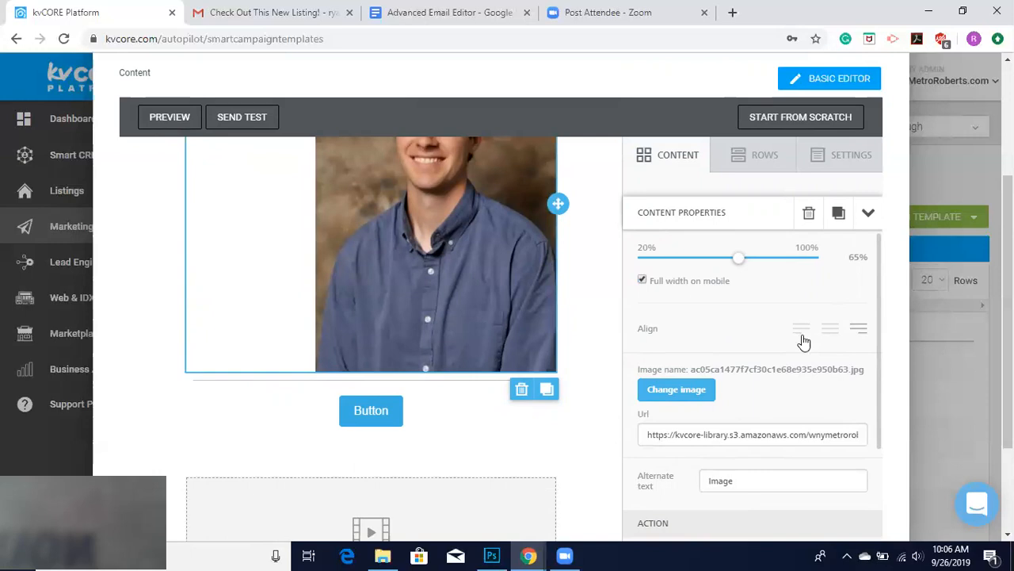
left_click(803, 341)
left_click(828, 332)
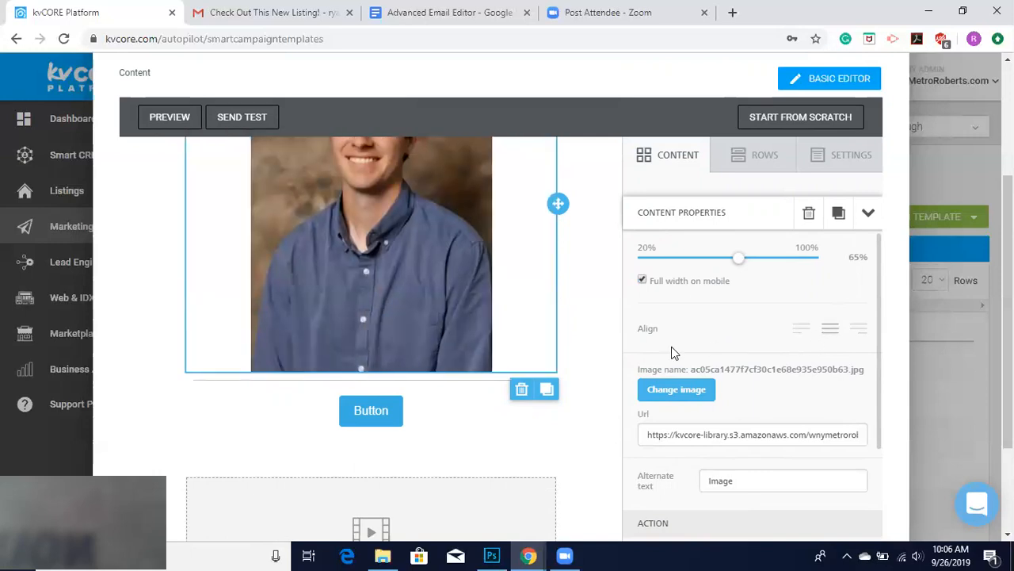
Step: Examine the portrait's image link settings and block options, placing the cursor in the link URL field
scroll(672, 349, "down", 1)
scroll(671, 347, "down", 2)
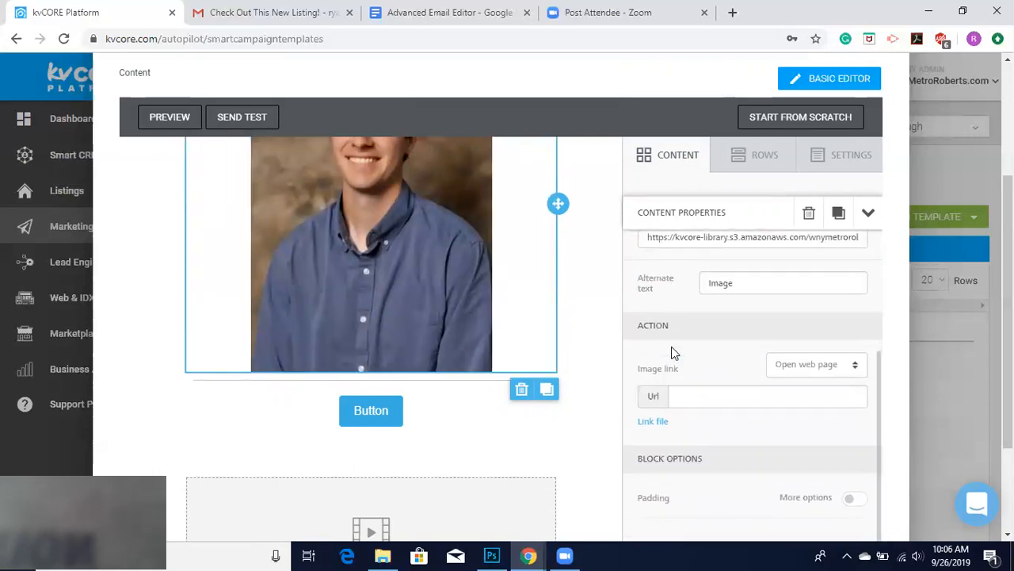
scroll(675, 331, "down", 2)
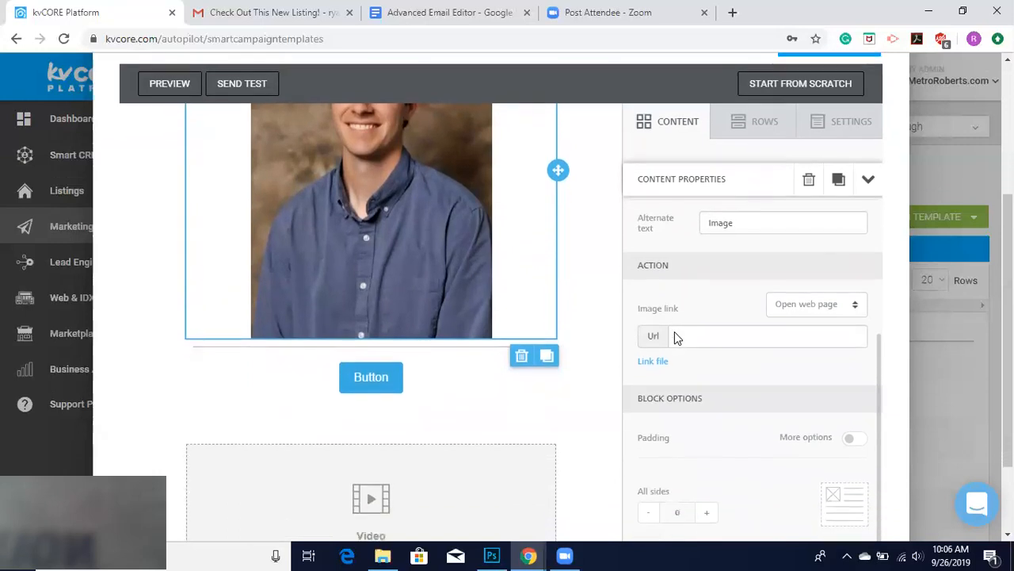
left_click(704, 335)
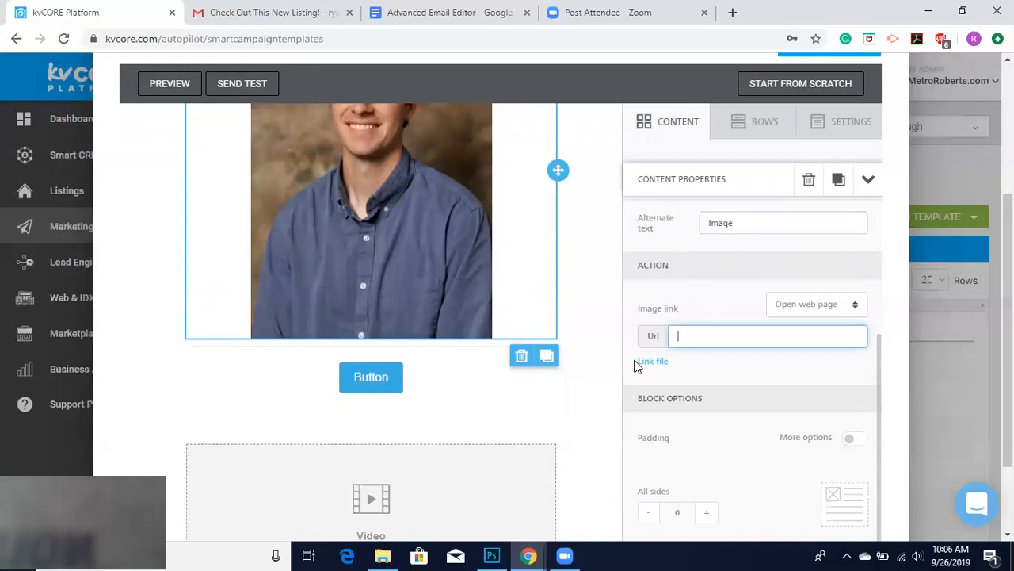
scroll(676, 429, "down", 1)
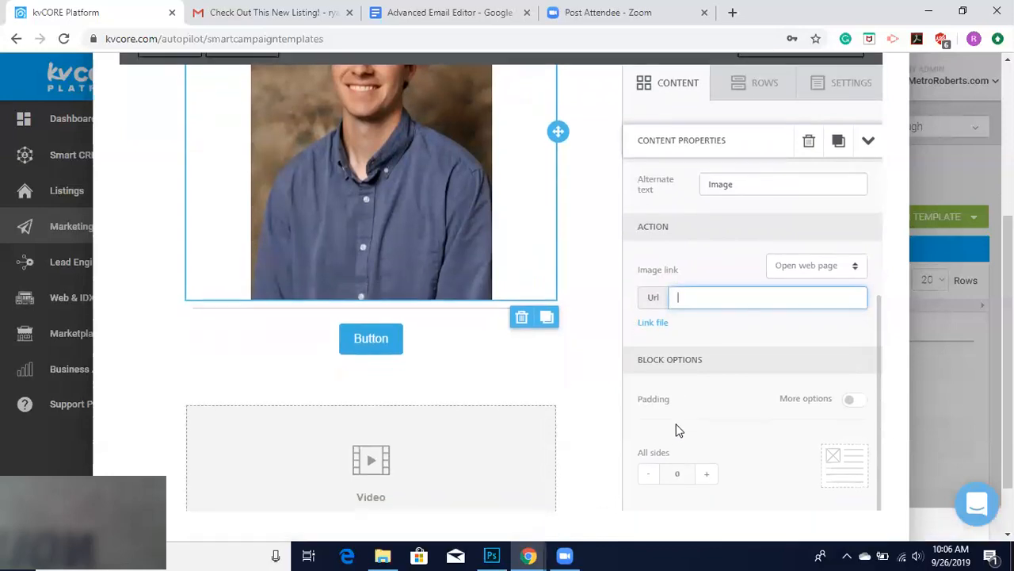
scroll(676, 429, "down", 1)
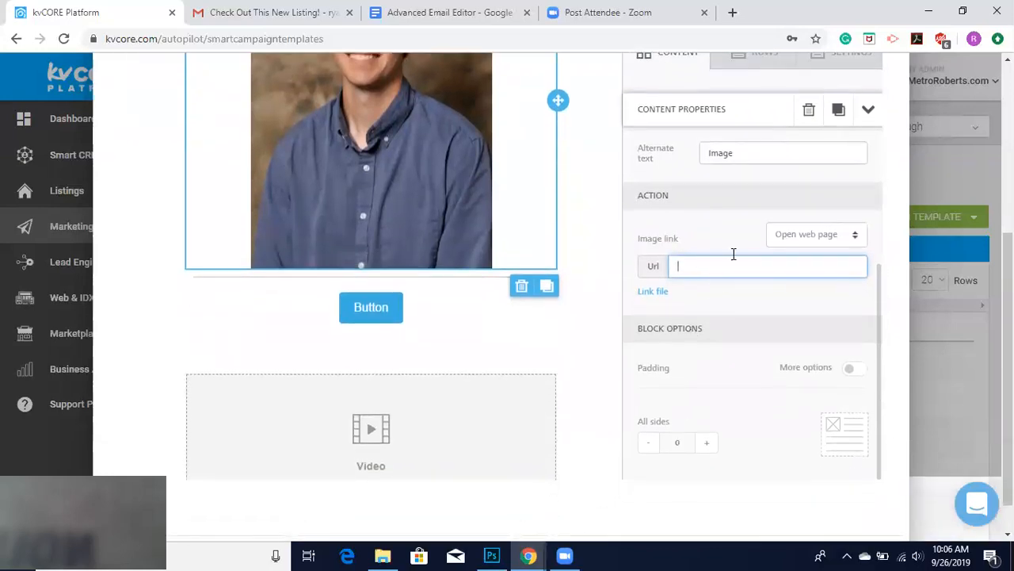
scroll(639, 327, "down", 1)
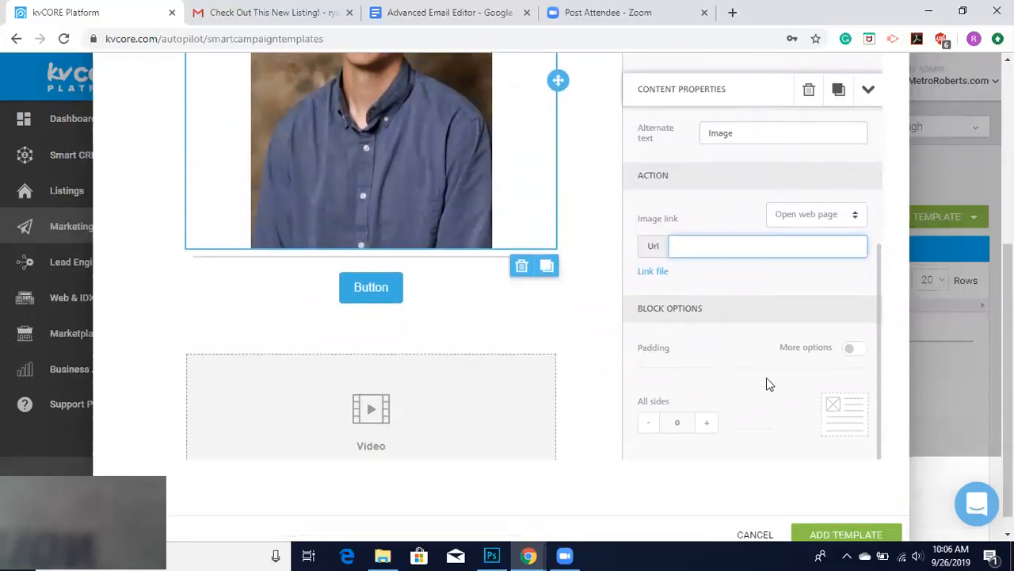
Step: Set the portrait block's padding to 5 on all sides
left_click(707, 428)
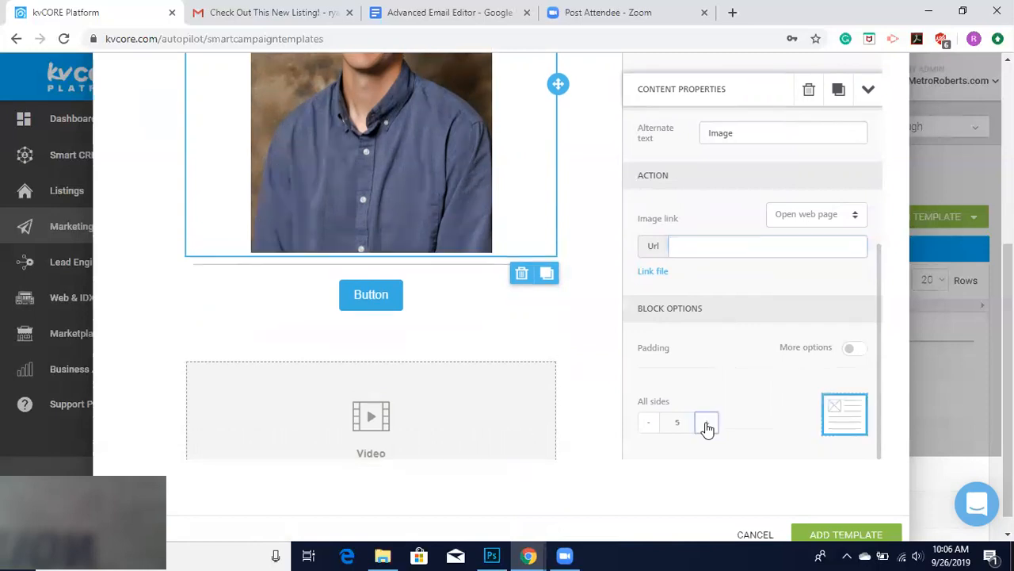
left_click(708, 428)
left_click(708, 428)
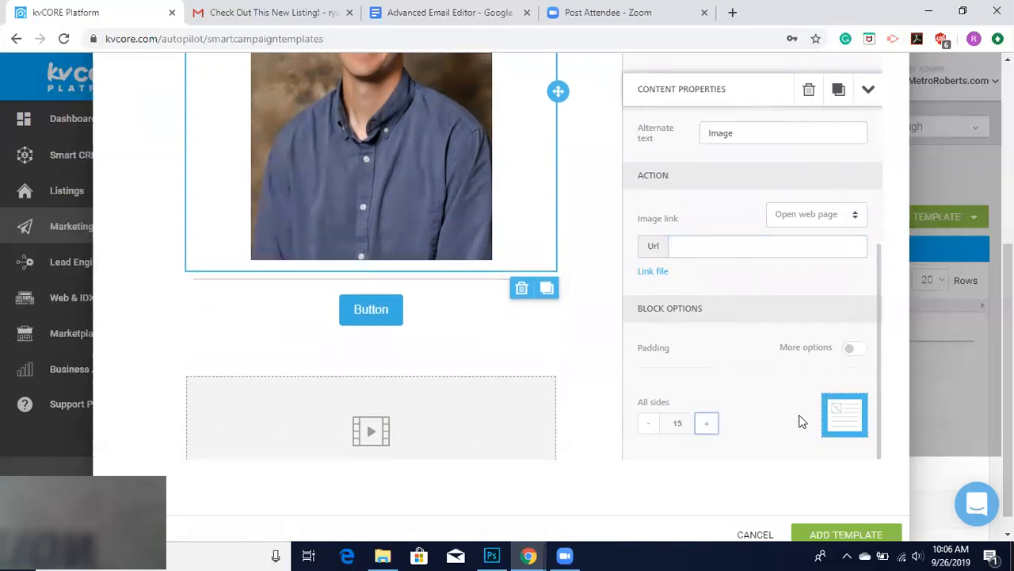
scroll(534, 195, "up", 3)
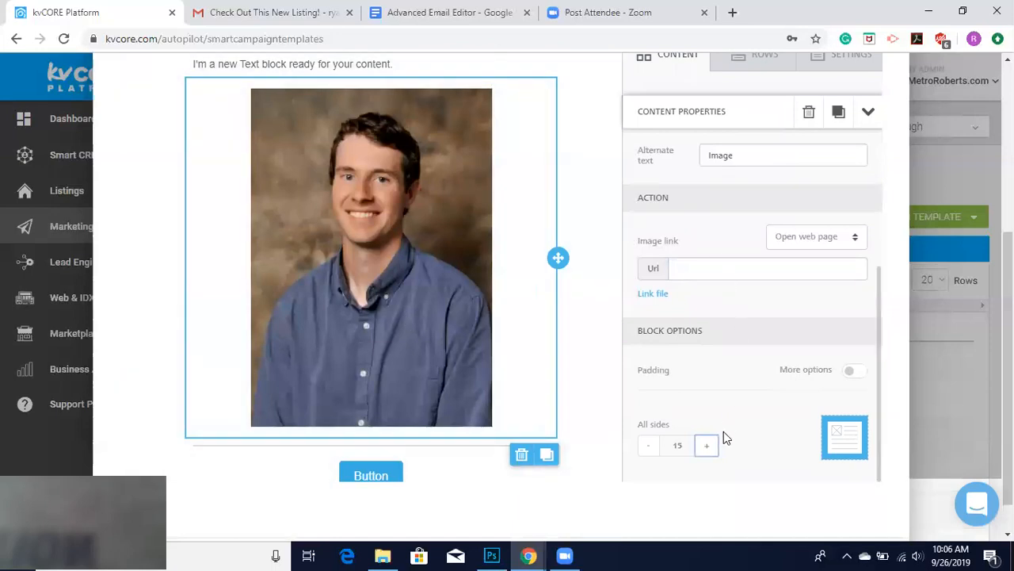
left_click(649, 444)
left_click(648, 445)
Step: Select the button block and view the file manager used to link a file to it
scroll(615, 377, "down", 3)
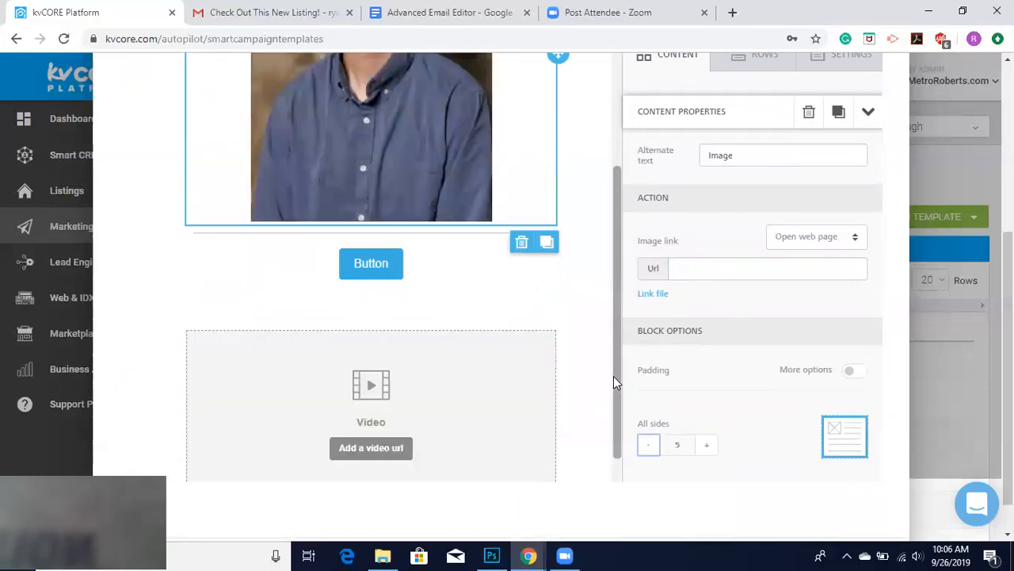
left_click(400, 268)
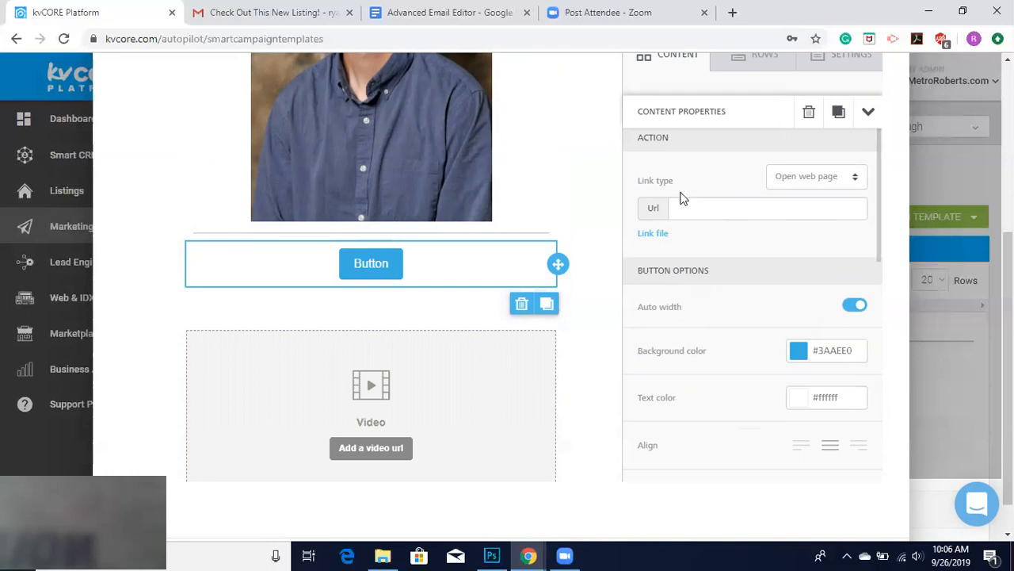
left_click(653, 236)
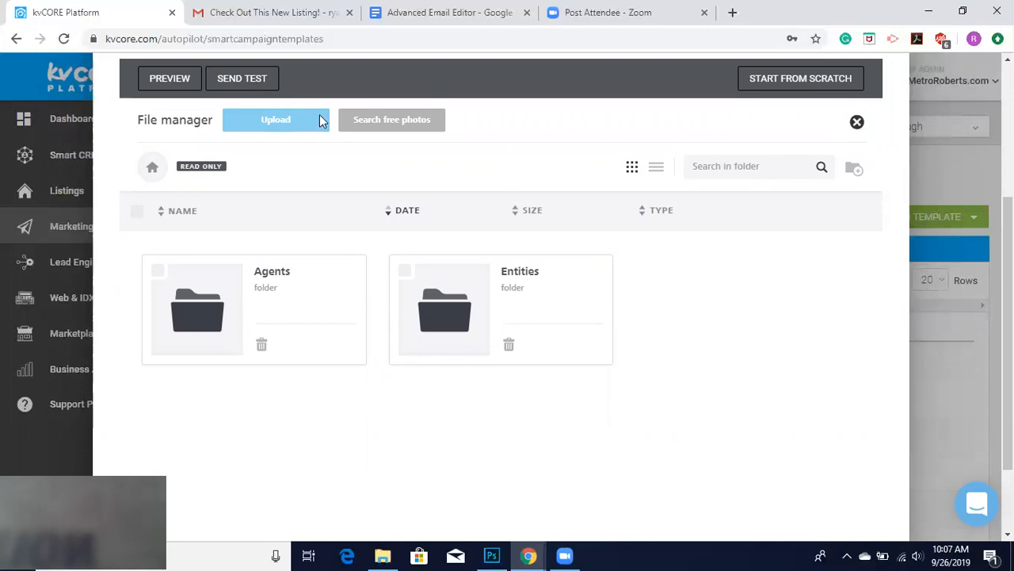
left_click(858, 123)
Step: Change the button's background color to red #F41212
scroll(661, 419, "down", 2)
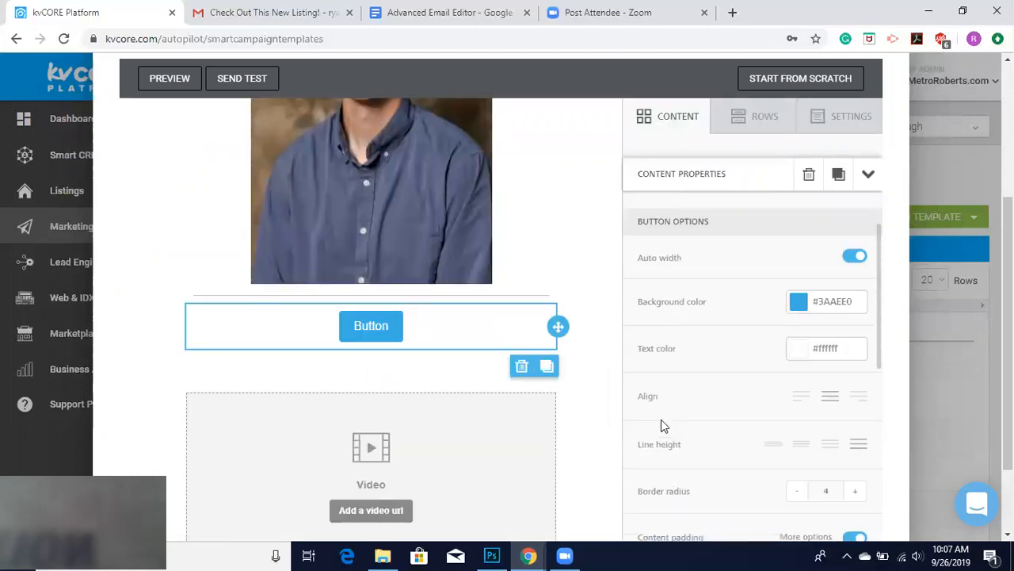
left_click(796, 287)
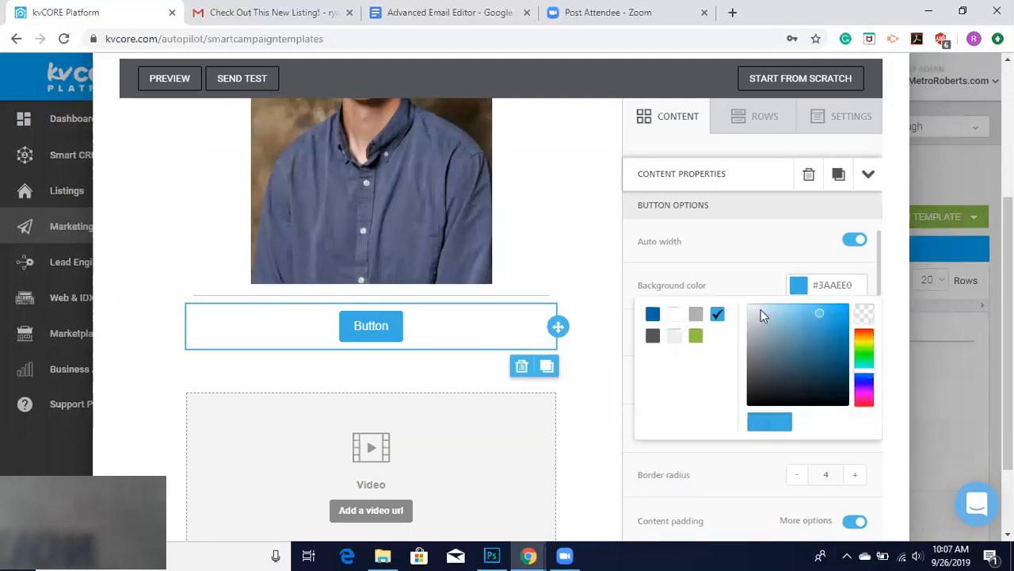
mouse_move(824, 317)
left_mouse_down()
mouse_move(838, 339)
mouse_move(804, 368)
mouse_move(770, 373)
mouse_move(840, 394)
mouse_move(816, 374)
mouse_move(865, 362)
mouse_move(863, 327)
mouse_move(840, 307)
left_mouse_up()
left_click(841, 307)
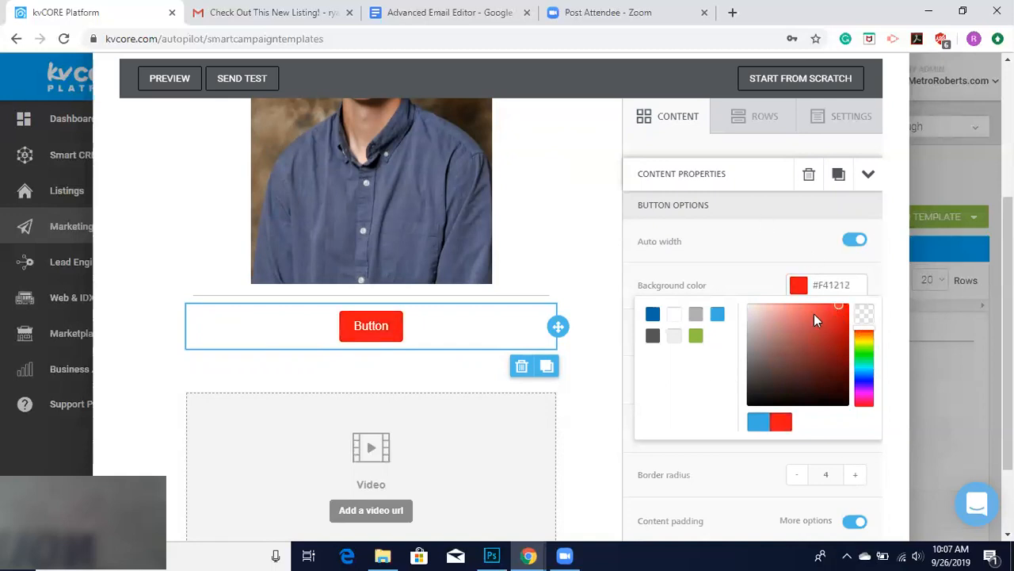
left_click(801, 288)
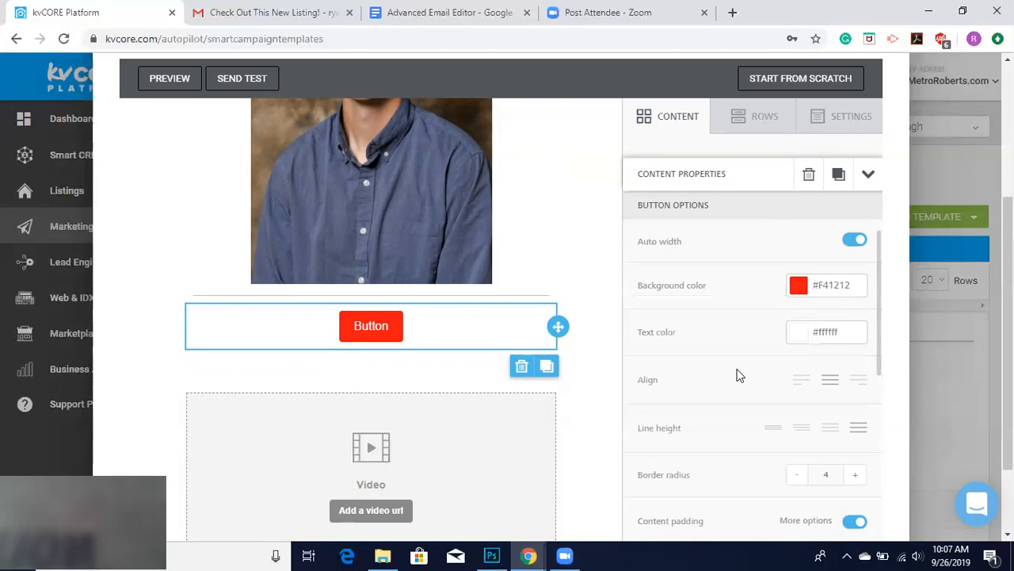
Step: Replace the button's label with "Download Here"
scroll(693, 292, "down", 1)
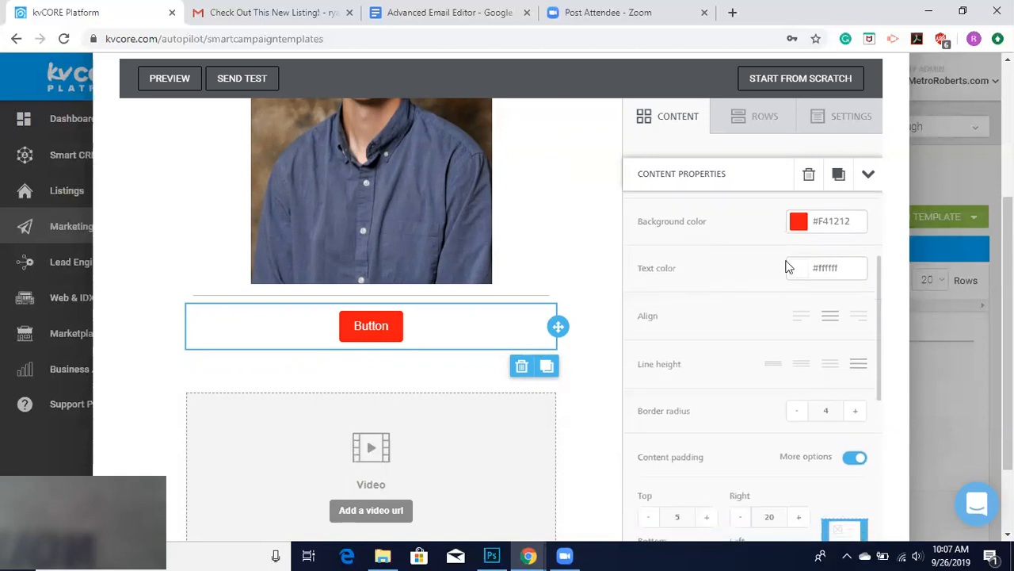
left_click(386, 324)
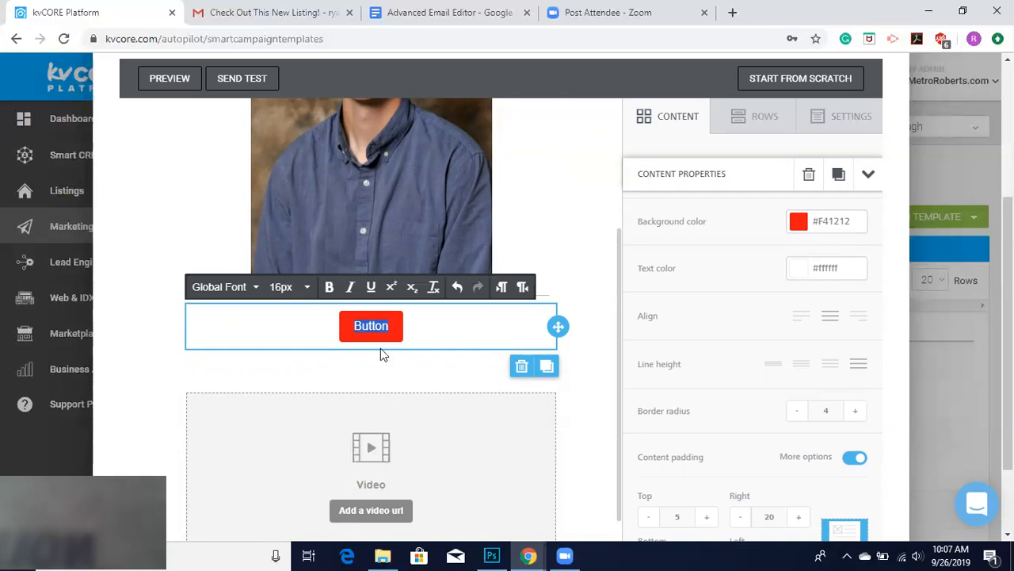
type("Downlod")
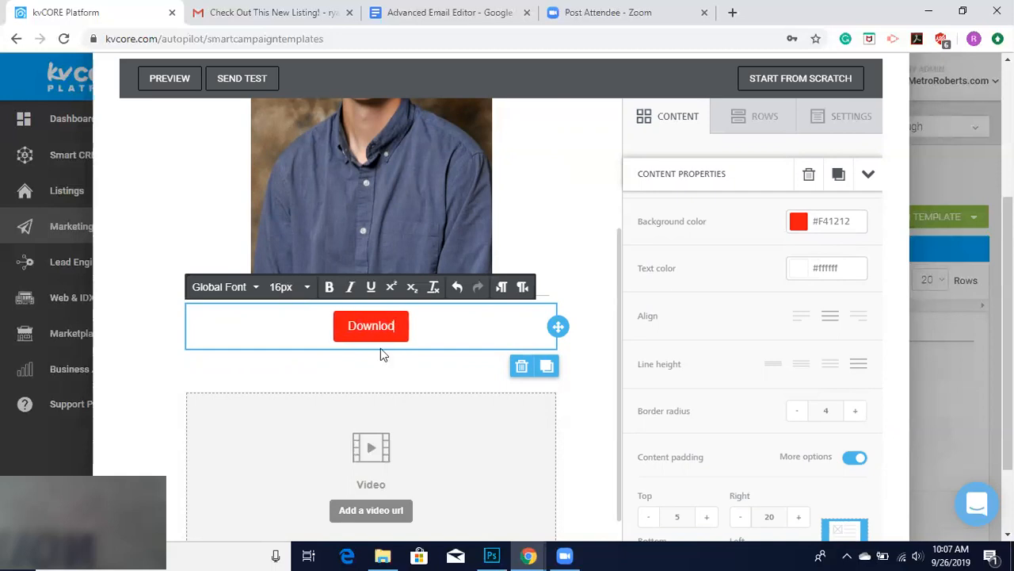
key("BackSpace")
type("ad Here")
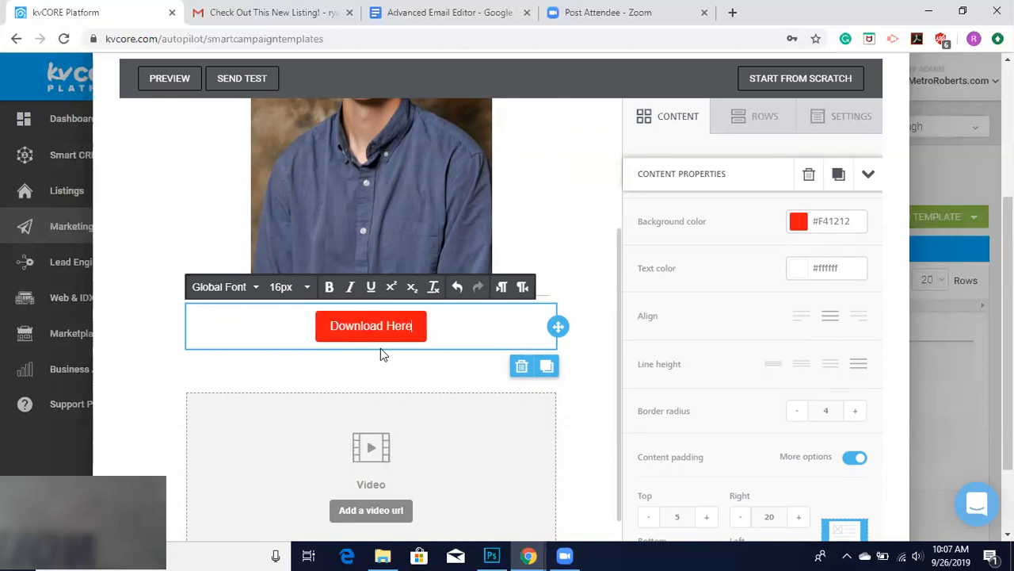
left_click(456, 344)
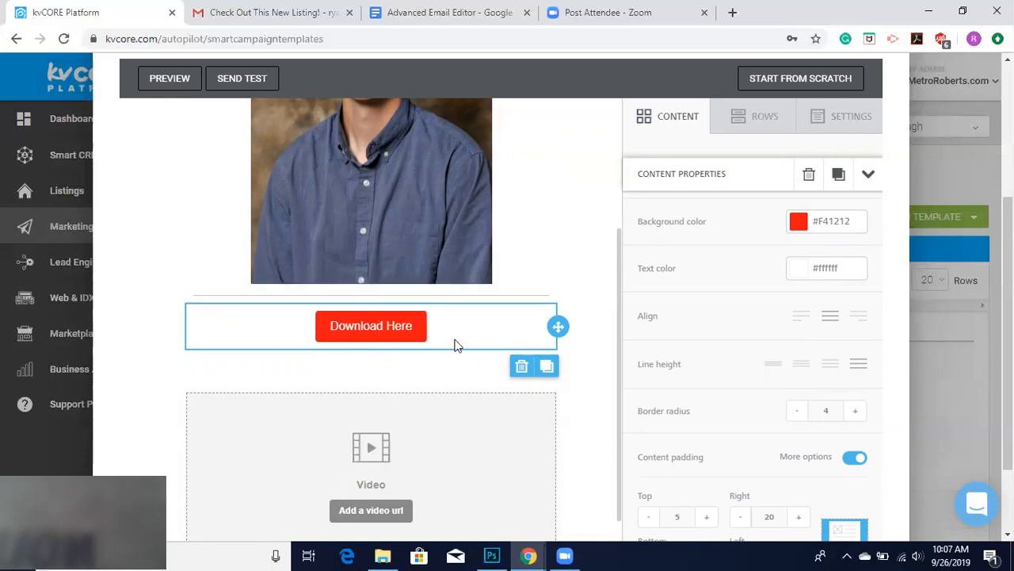
Step: Set the Download Here button's border radius to 7 and select the largest line height option
scroll(705, 416, "down", 1)
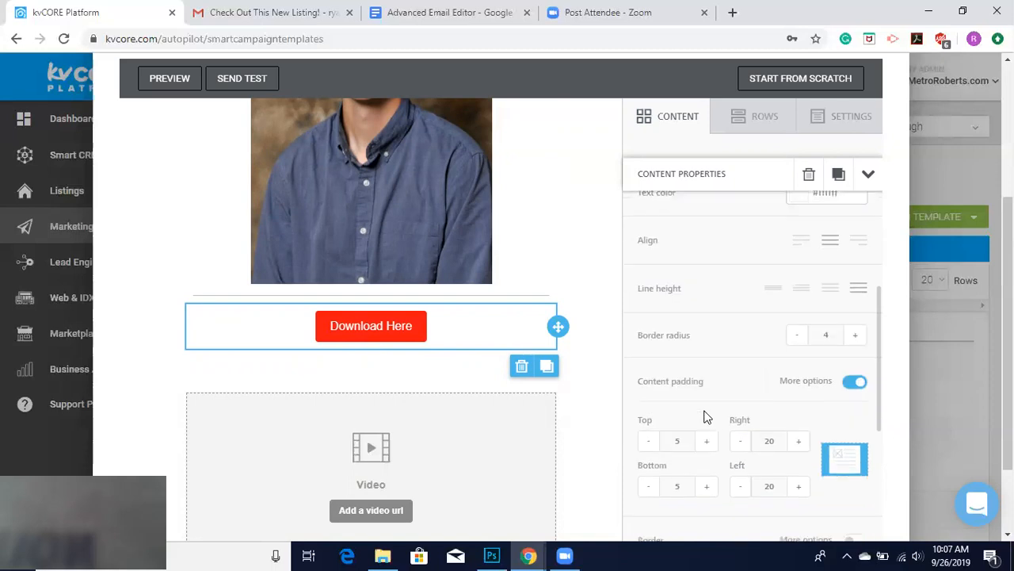
scroll(706, 416, "down", 1)
left_click(857, 248)
left_click(857, 248)
left_click(857, 249)
scroll(712, 268, "up", 1)
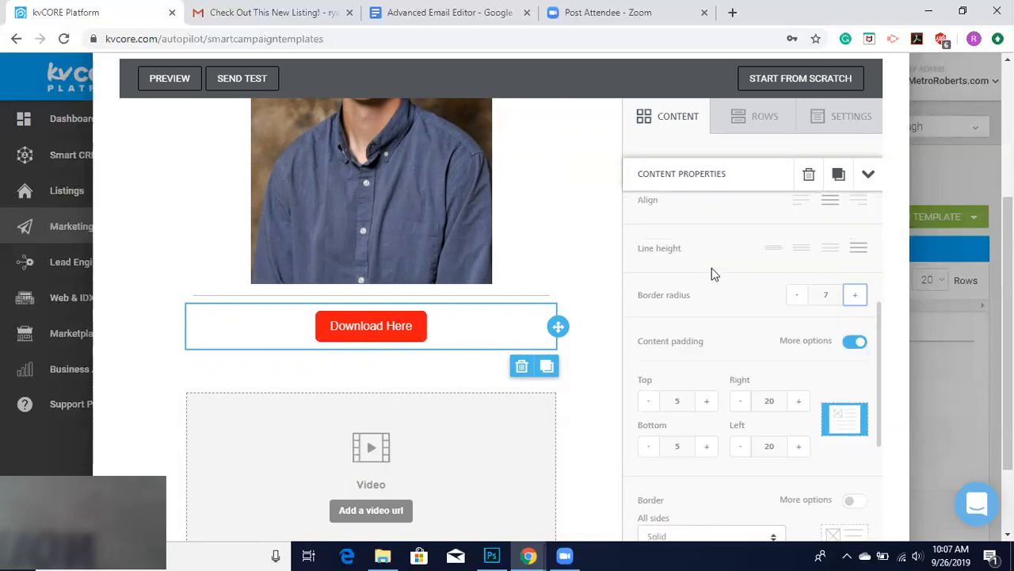
left_click(859, 281)
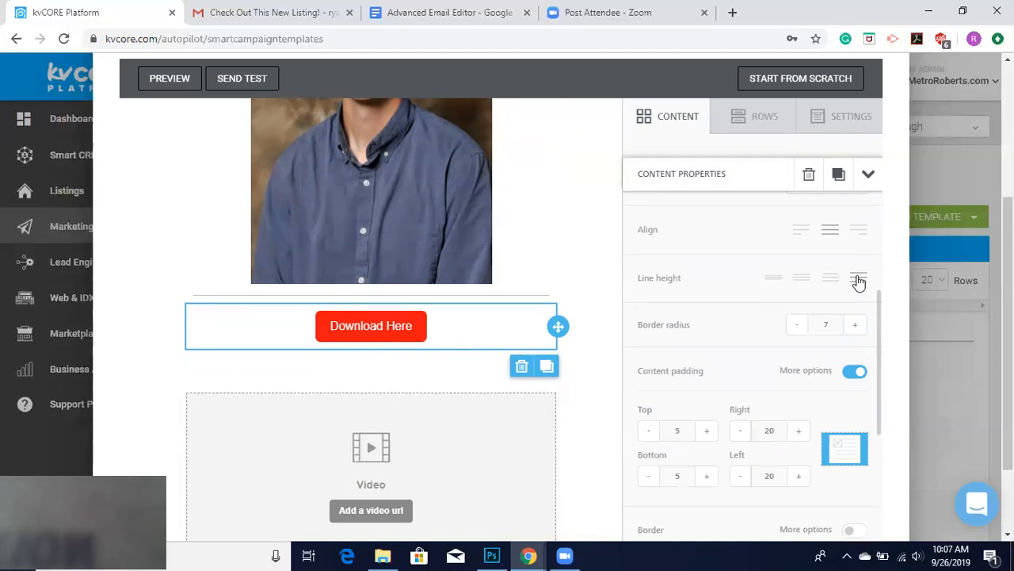
Step: Set the Download Here button's content padding to 10 at top and bottom and 25 at left and right
scroll(696, 273, "down", 2)
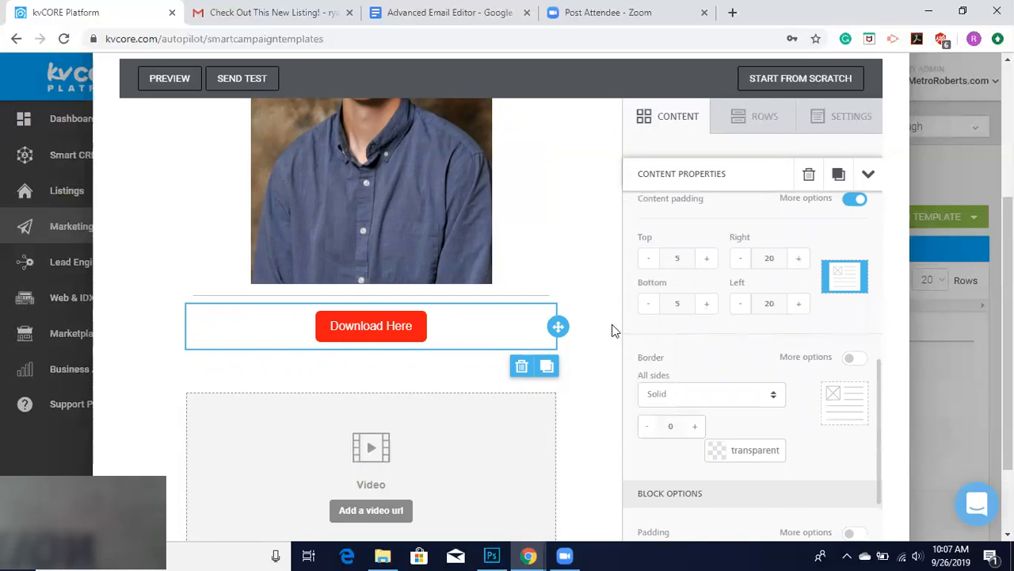
left_click(707, 257)
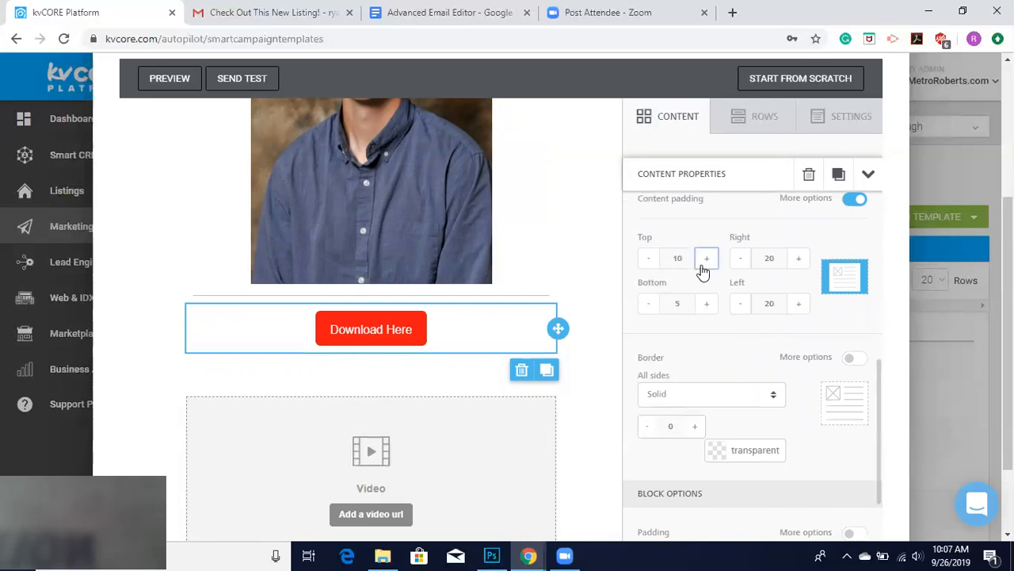
left_click(798, 260)
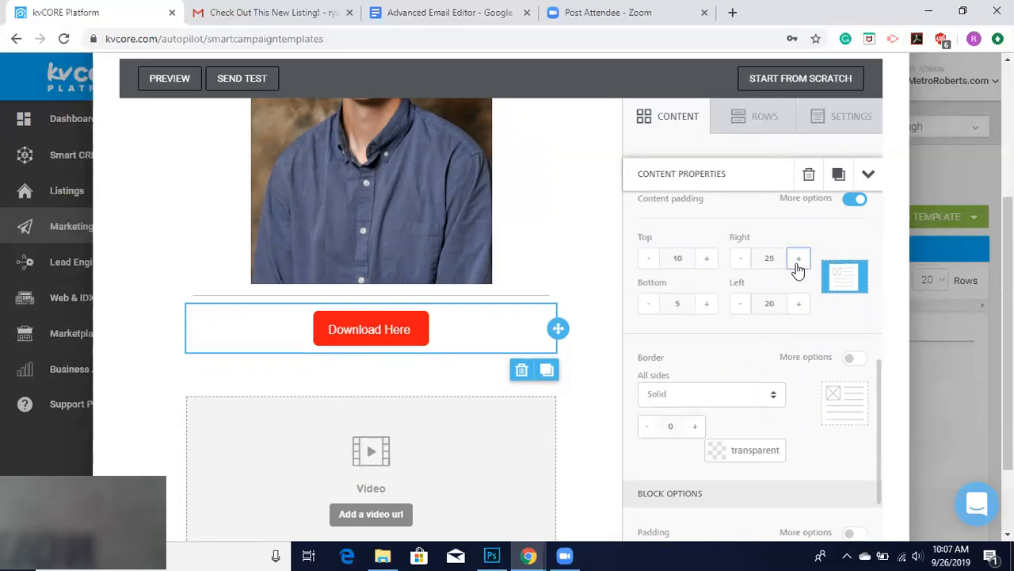
left_click(707, 309)
left_click(798, 304)
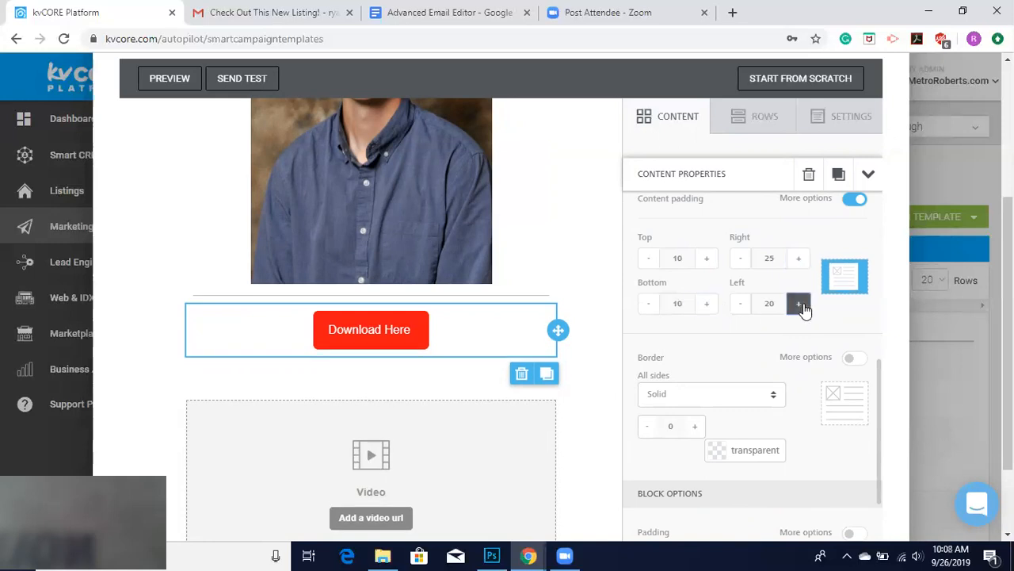
scroll(697, 381, "down", 3)
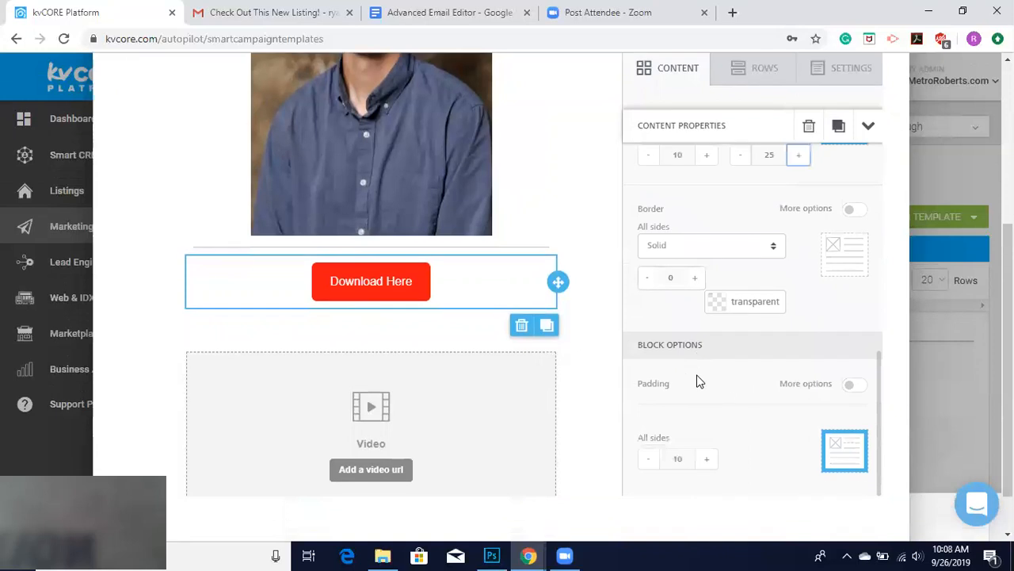
scroll(773, 369, "up", 4)
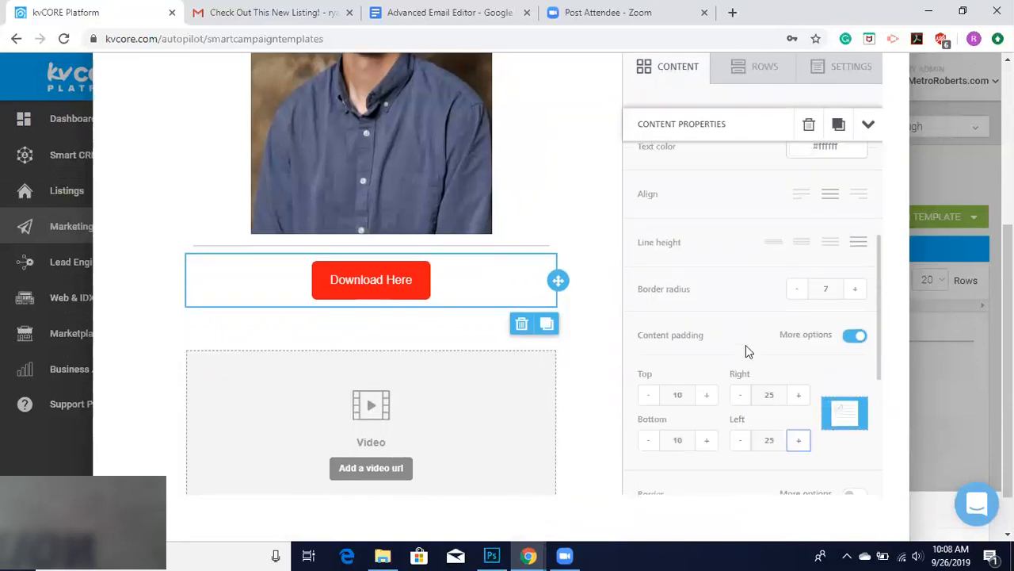
Step: Select the video block and examine its video URL, padding and device visibility options
scroll(711, 349, "down", 1)
scroll(712, 349, "up", 3)
scroll(711, 349, "up", 1)
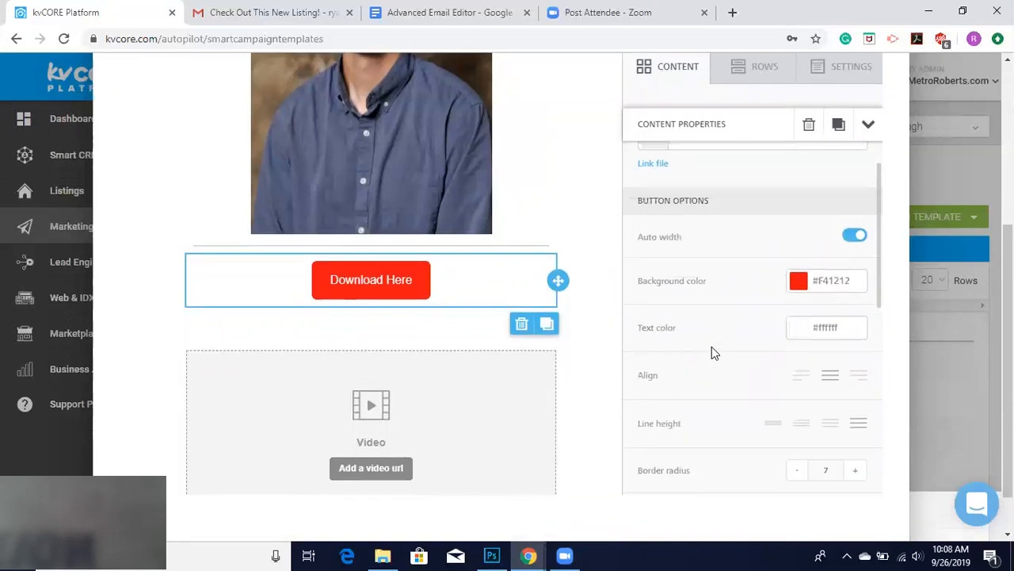
left_click(468, 410)
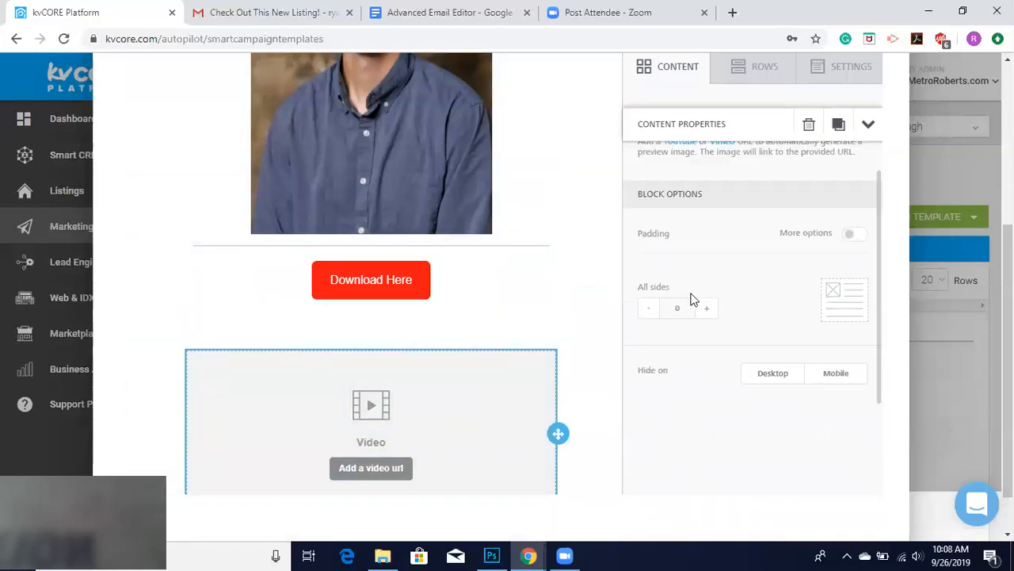
scroll(690, 296, "up", 1)
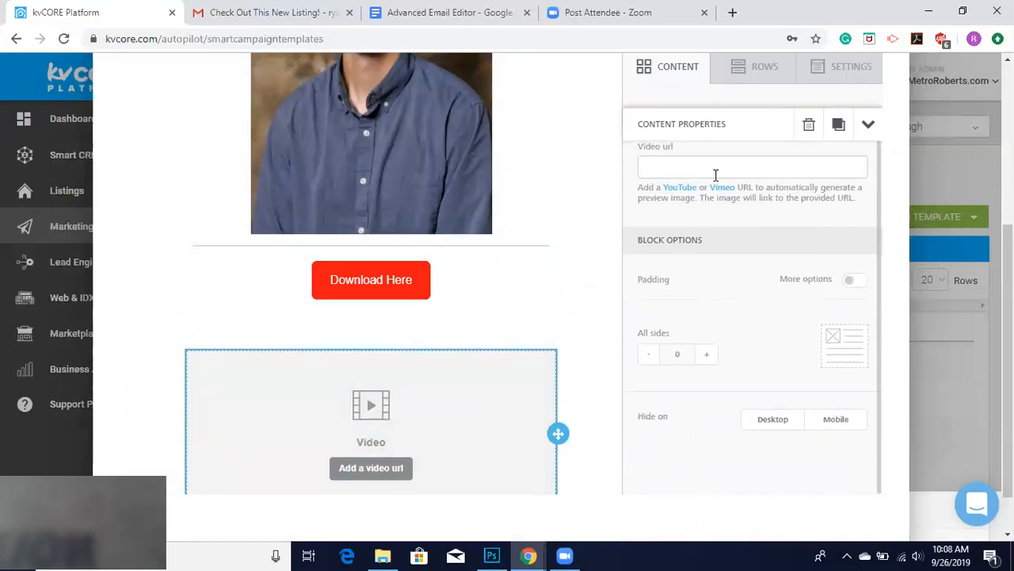
scroll(743, 223, "up", 1)
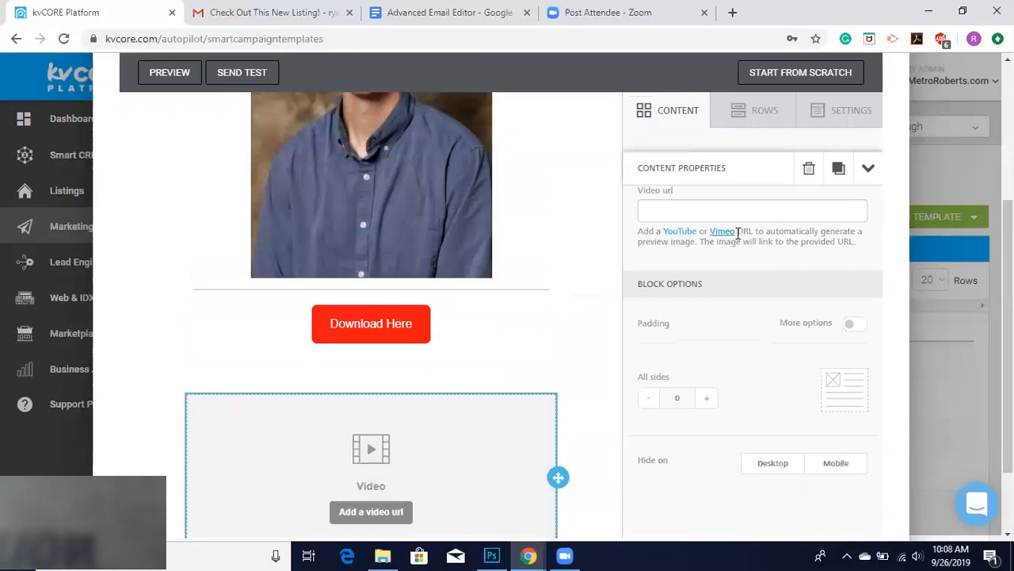
scroll(668, 270, "down", 2)
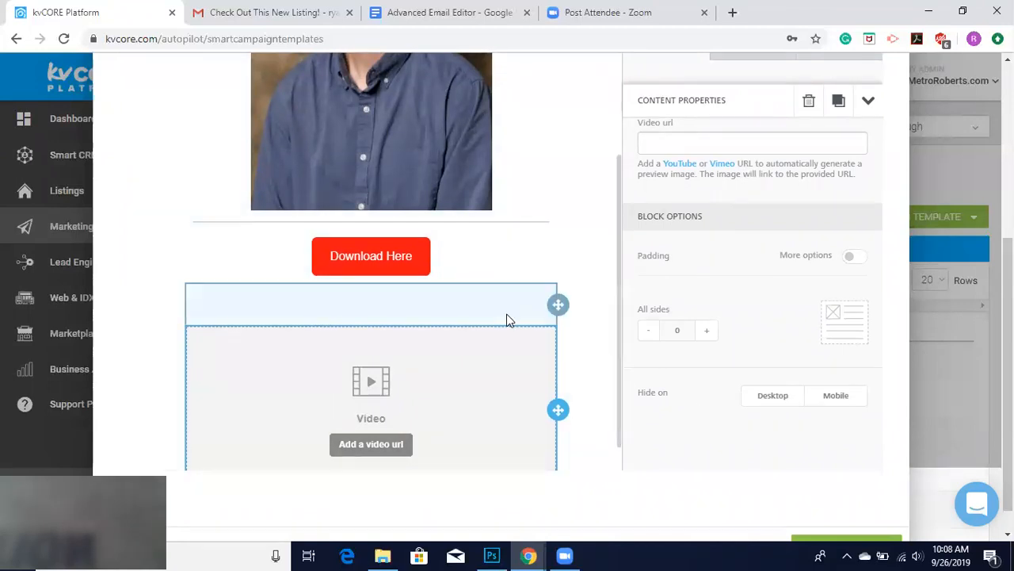
scroll(720, 282, "up", 5)
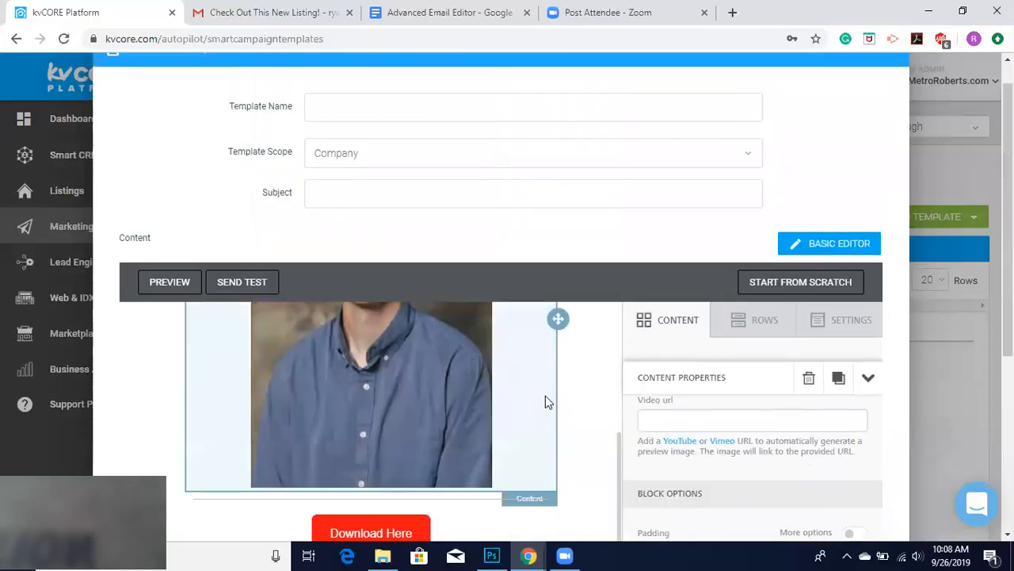
scroll(546, 398, "down", 5)
Step: Remove the Twitter entry from the social block's icon collection
left_click(390, 243)
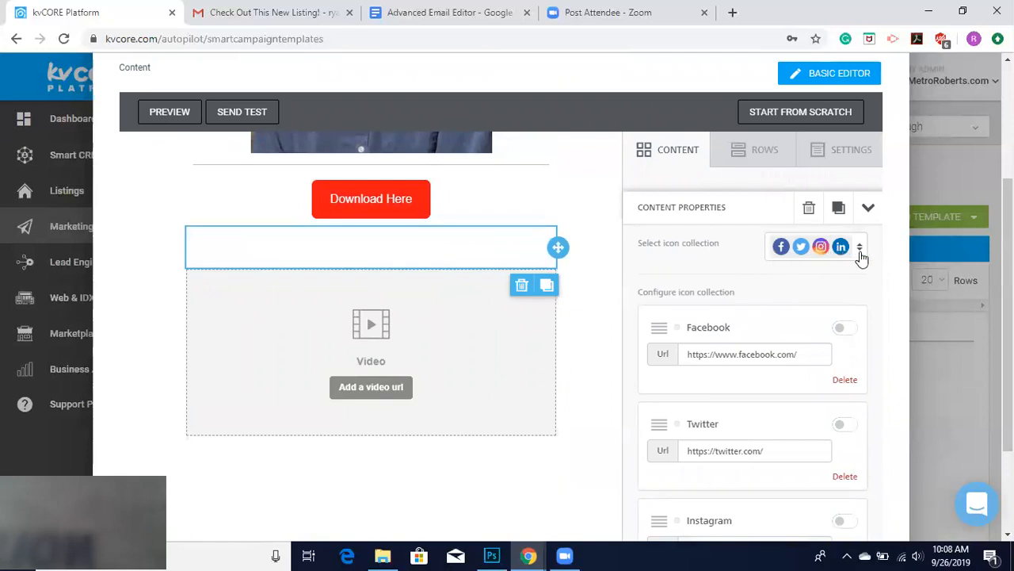
scroll(742, 276, "down", 3)
scroll(742, 274, "up", 1)
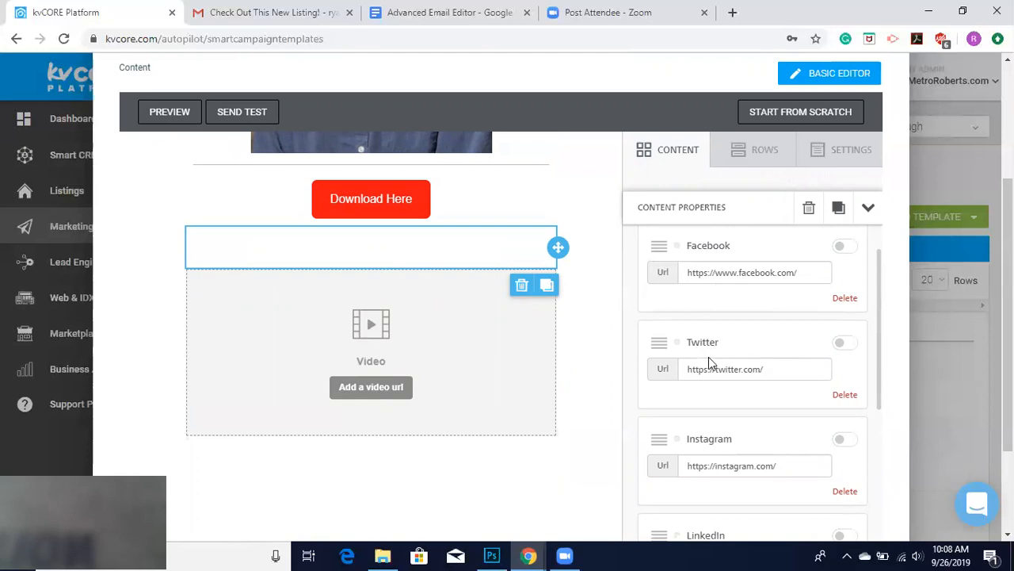
scroll(729, 400, "down", 5)
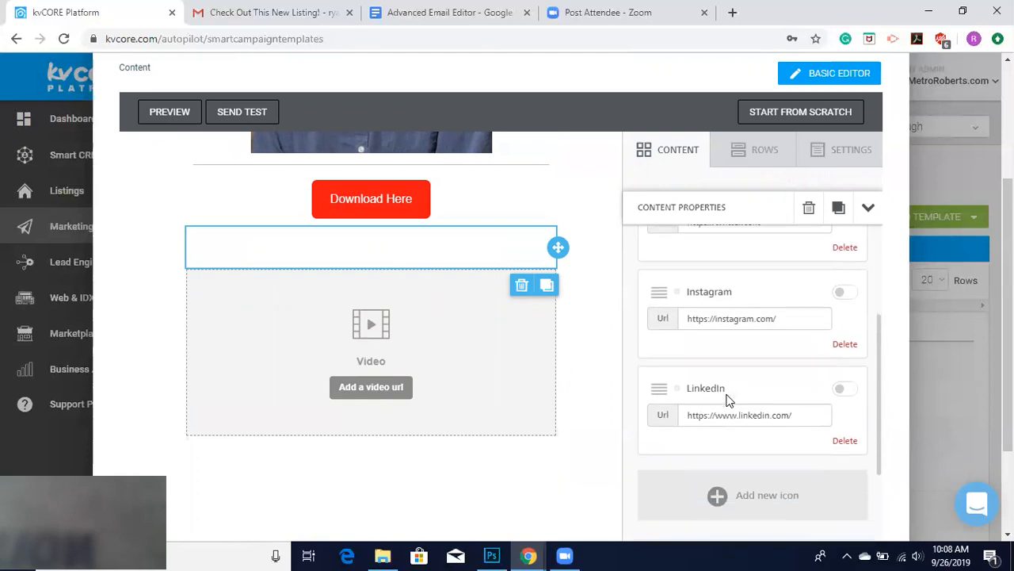
scroll(727, 356, "up", 2)
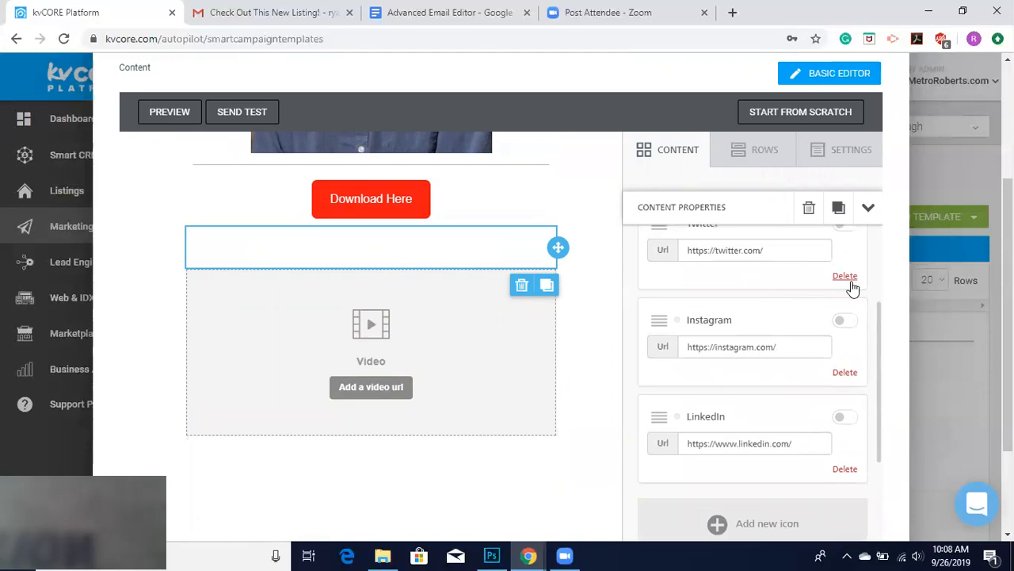
left_click(848, 278)
scroll(714, 319, "up", 4)
Step: Open the choices for adding a social icon and look through the Social Follow and Social Share sets
scroll(715, 321, "down", 3)
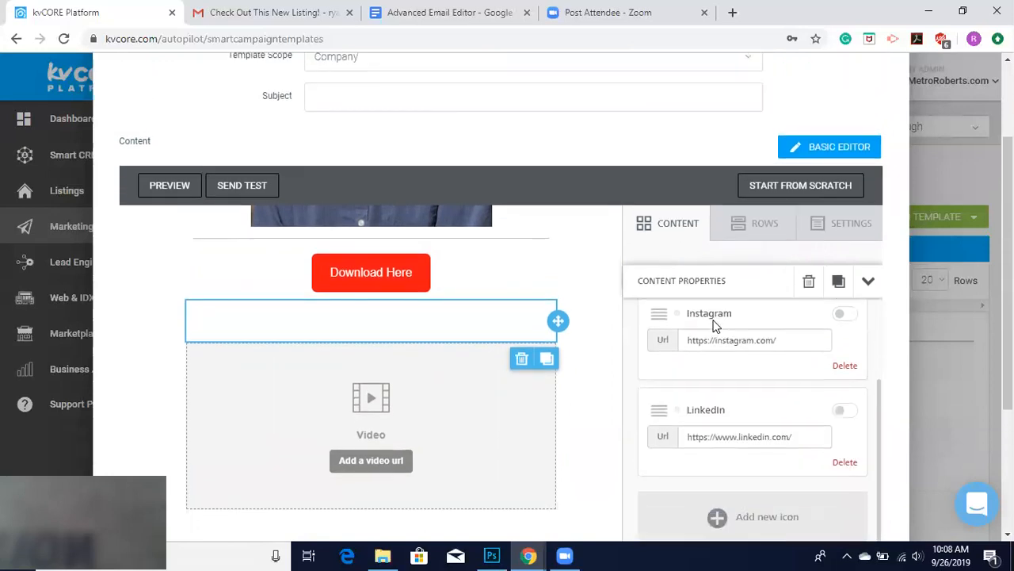
scroll(603, 382, "down", 1)
scroll(603, 387, "down", 1)
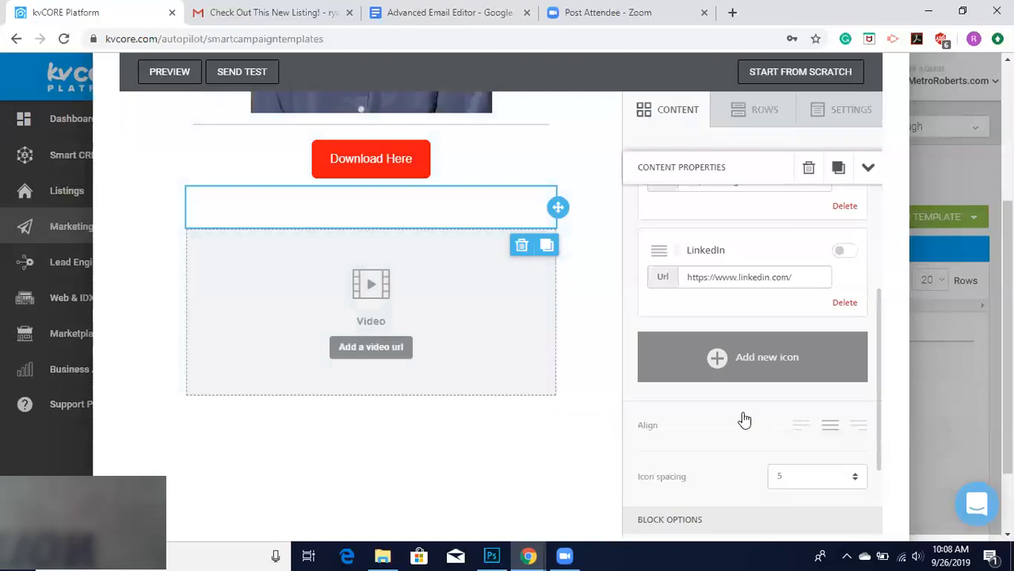
left_click(736, 371)
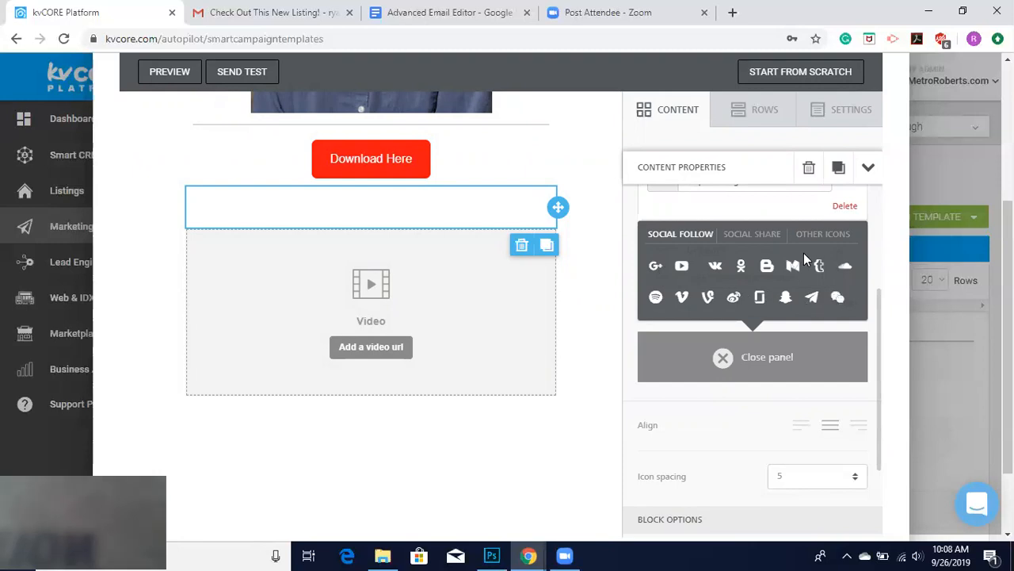
left_click(740, 238)
left_click_drag(740, 238, 870, 321)
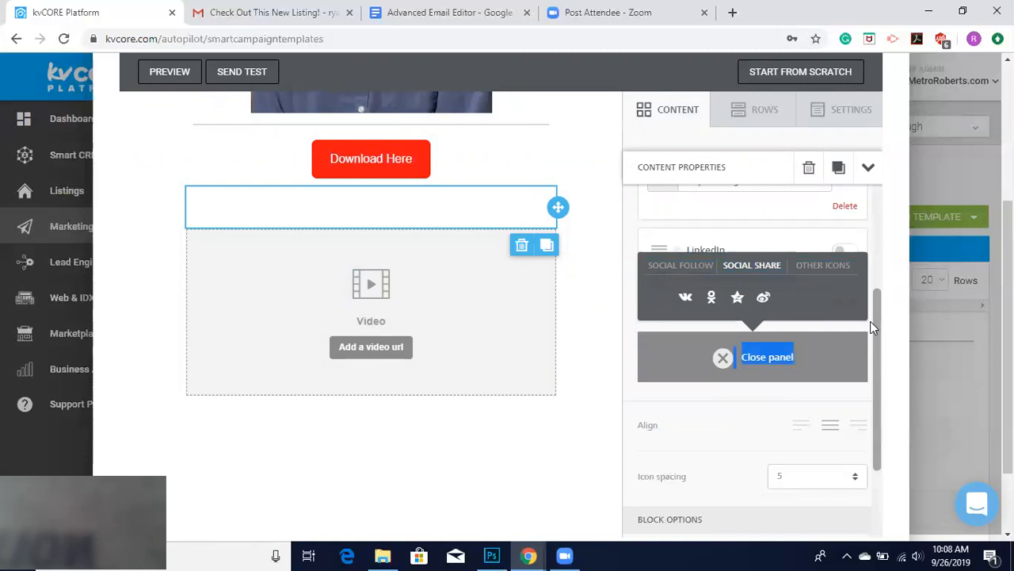
left_click(684, 268)
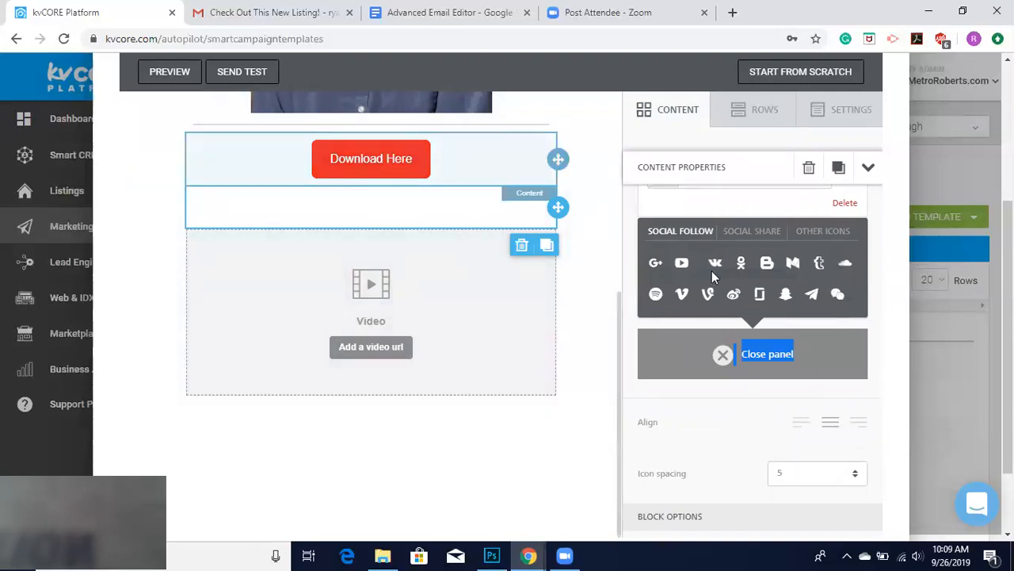
Step: Examine the icon styles available for the social block's icon collection
scroll(864, 302, "up", 5)
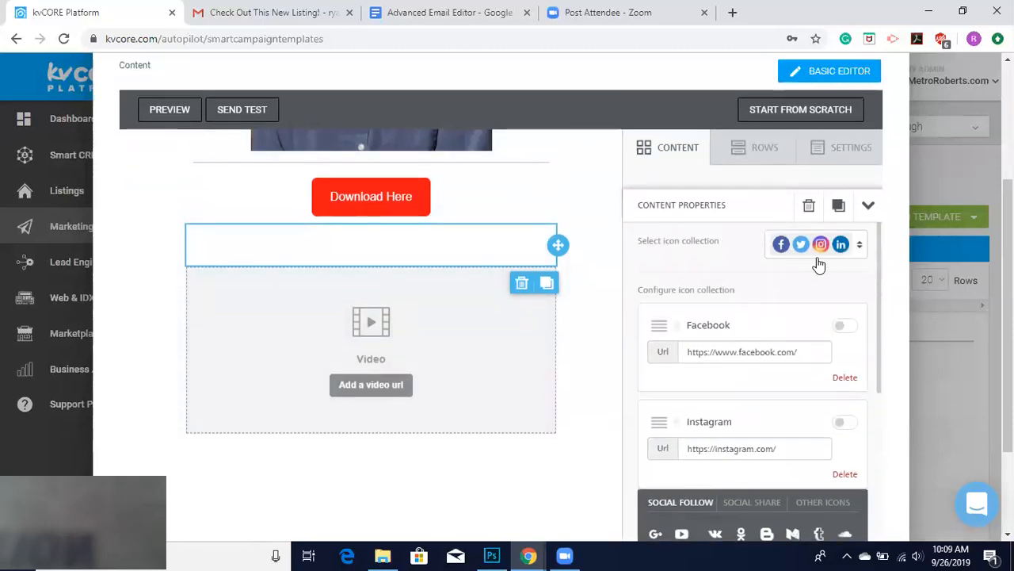
left_click(859, 250)
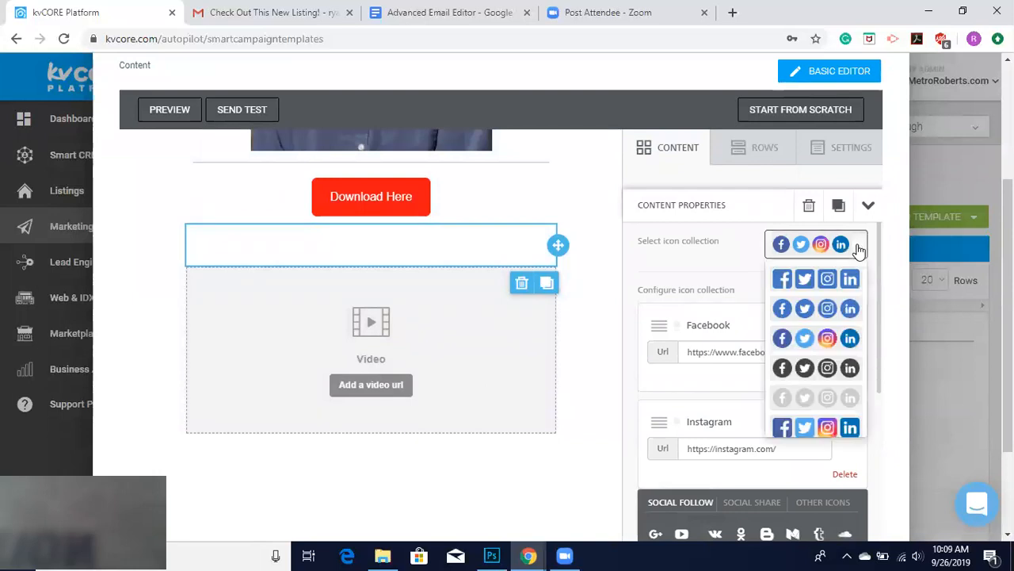
scroll(828, 318, "down", 2)
scroll(828, 319, "down", 3)
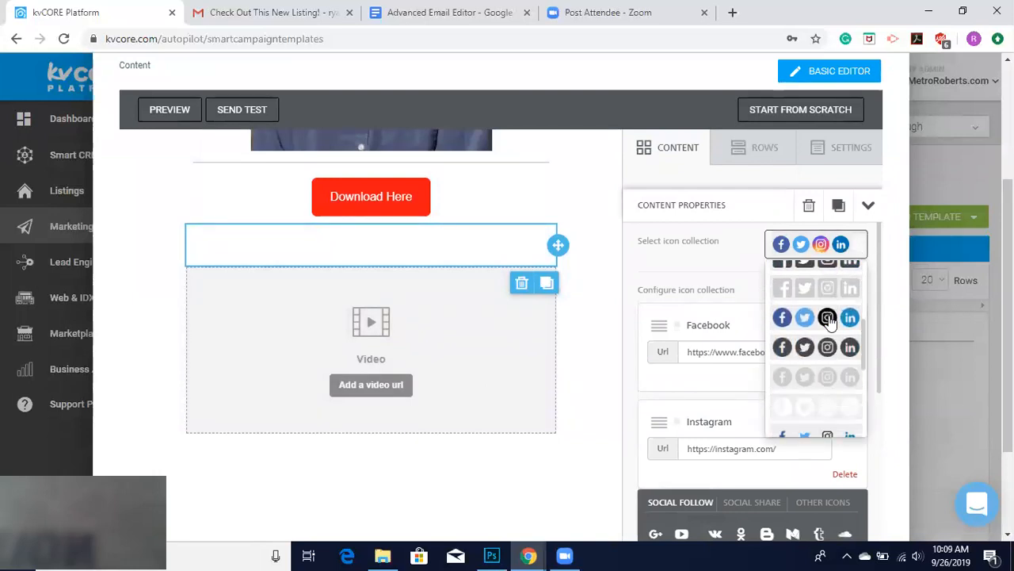
scroll(775, 332, "down", 3)
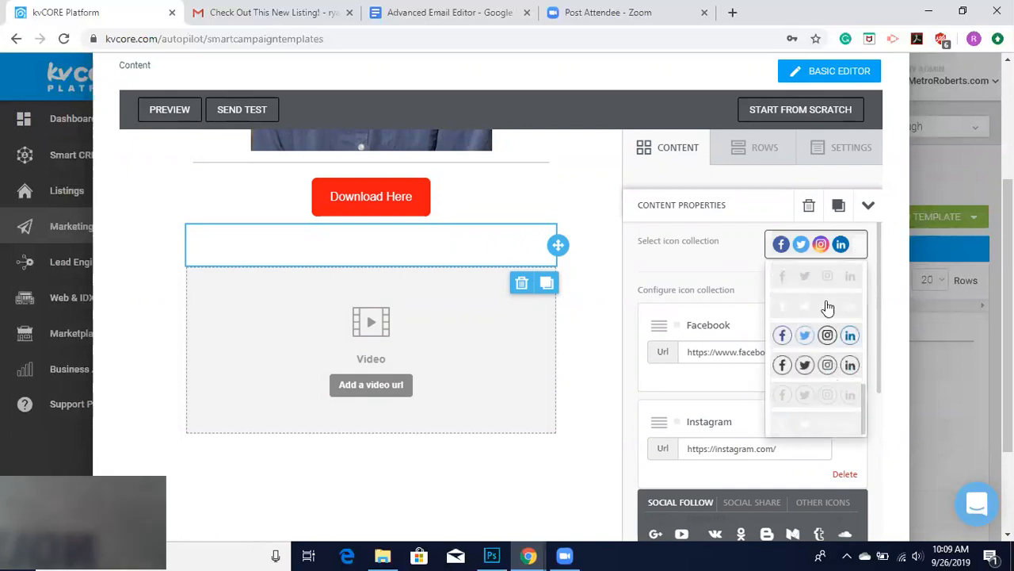
scroll(806, 362, "down", 1)
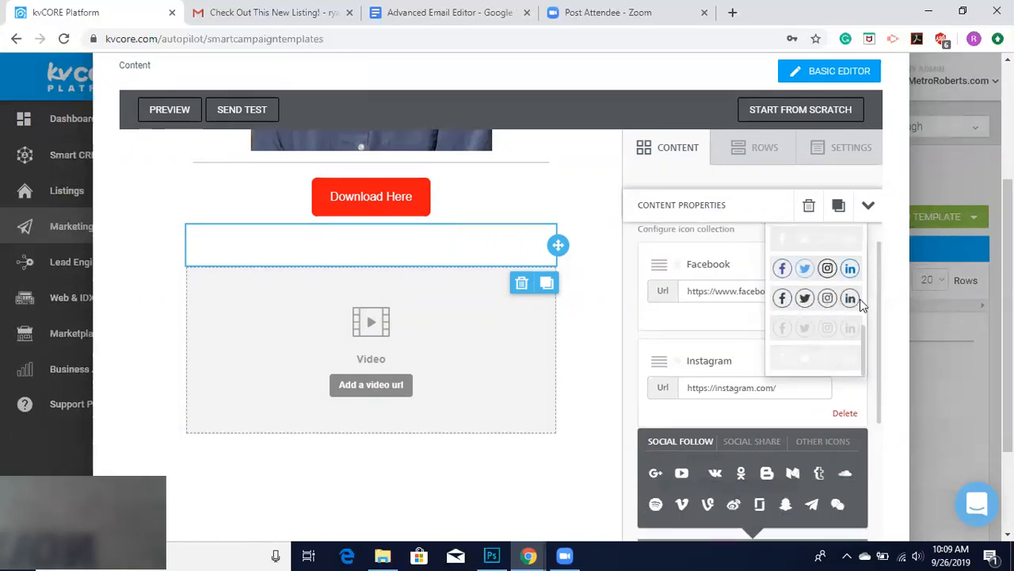
scroll(833, 292, "up", 1)
scroll(834, 290, "up", 2)
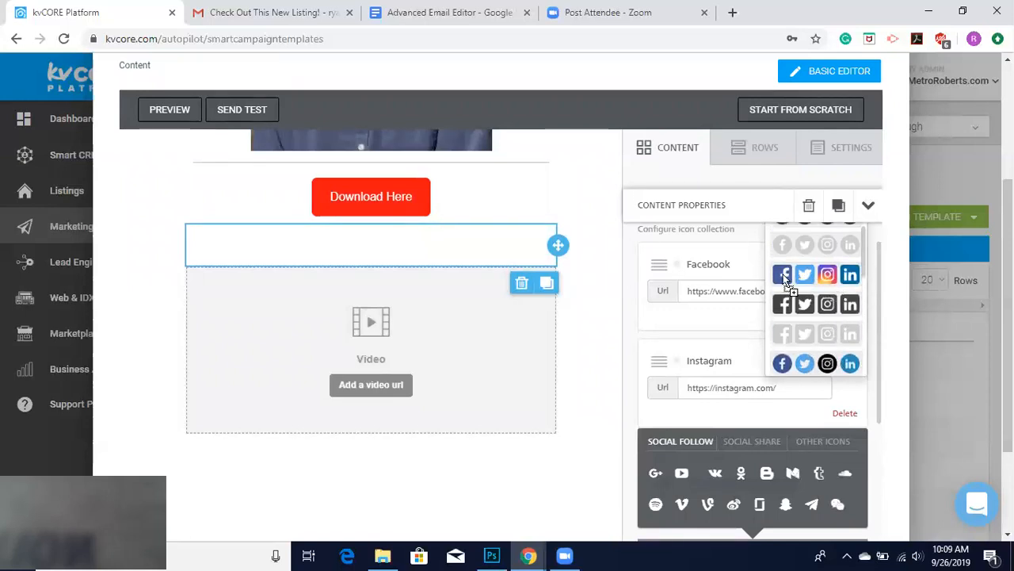
scroll(807, 281, "up", 1)
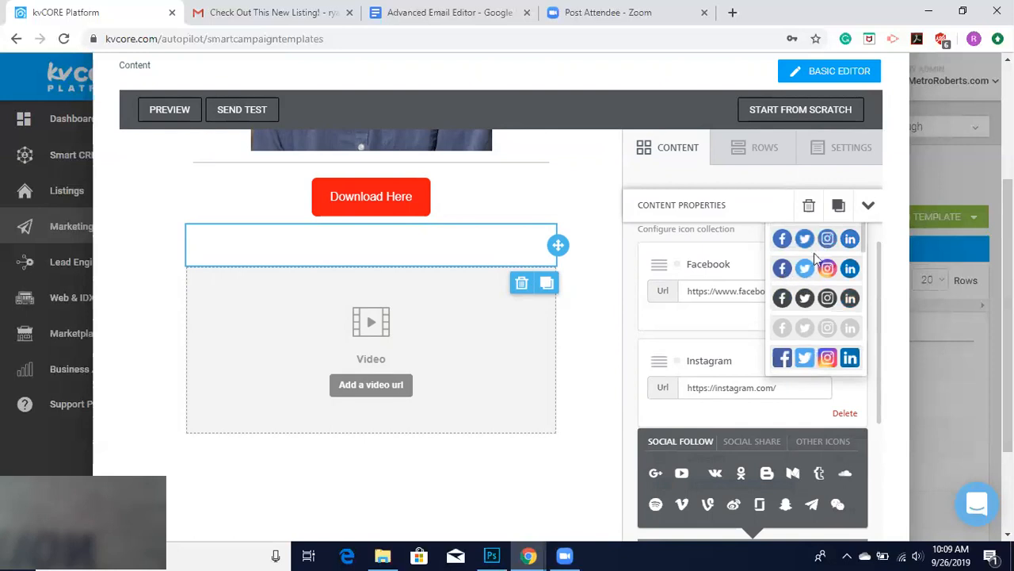
scroll(828, 294, "up", 1)
scroll(828, 295, "up", 1)
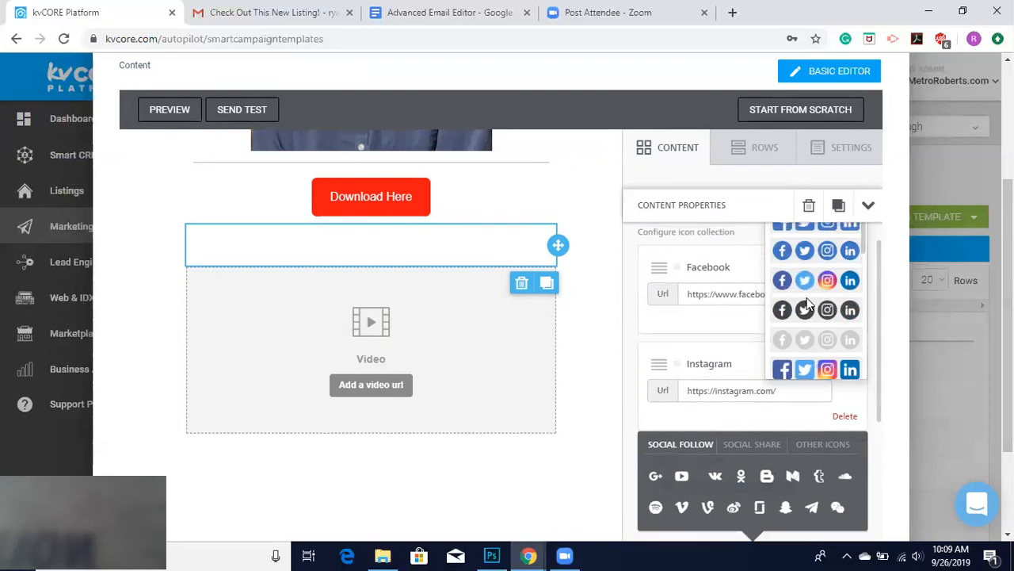
scroll(825, 309, "up", 1)
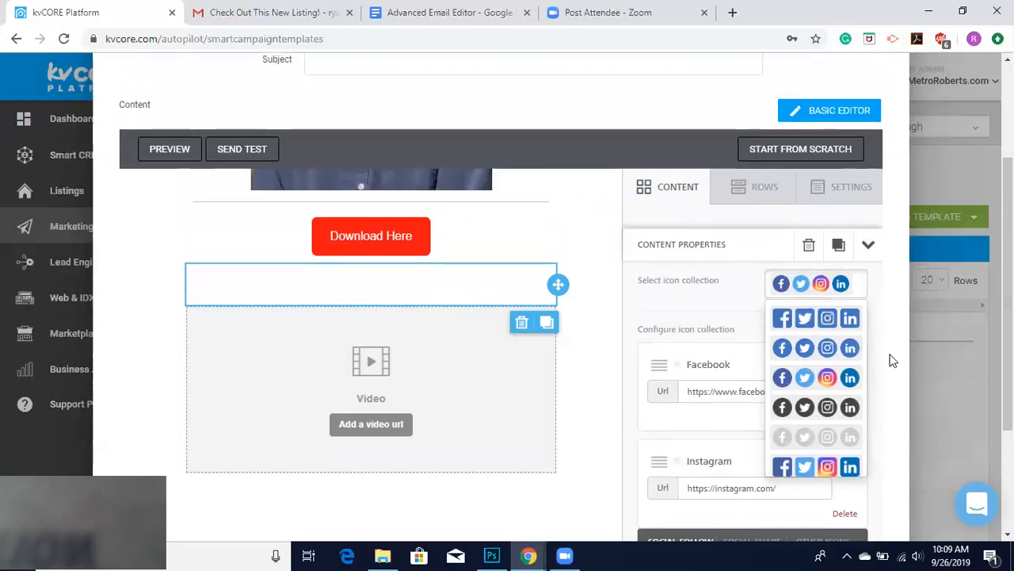
Step: Review the email layout from the opening text block down to the video block
scroll(612, 339, "up", 3)
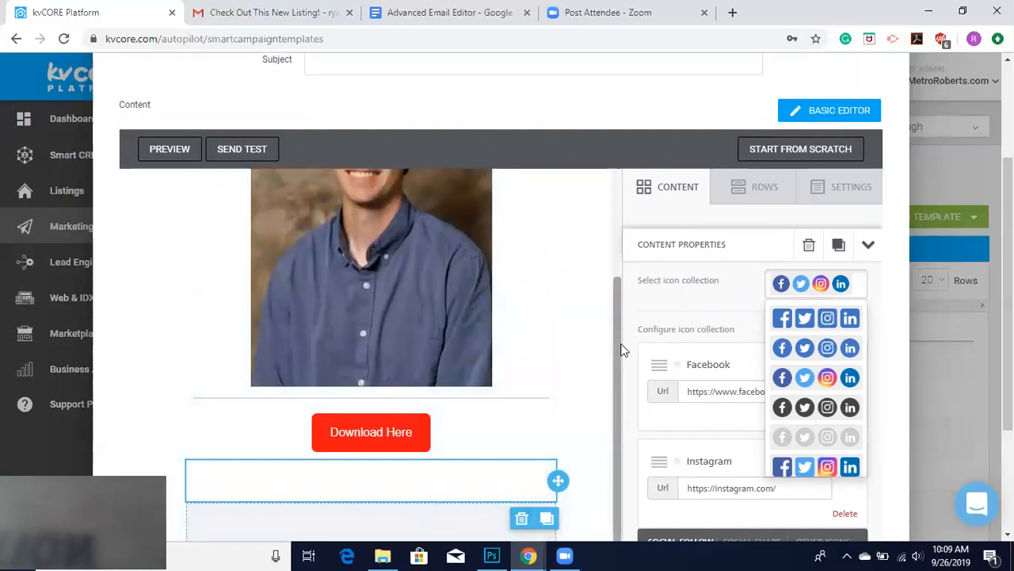
scroll(618, 344, "up", 2)
scroll(572, 325, "up", 3)
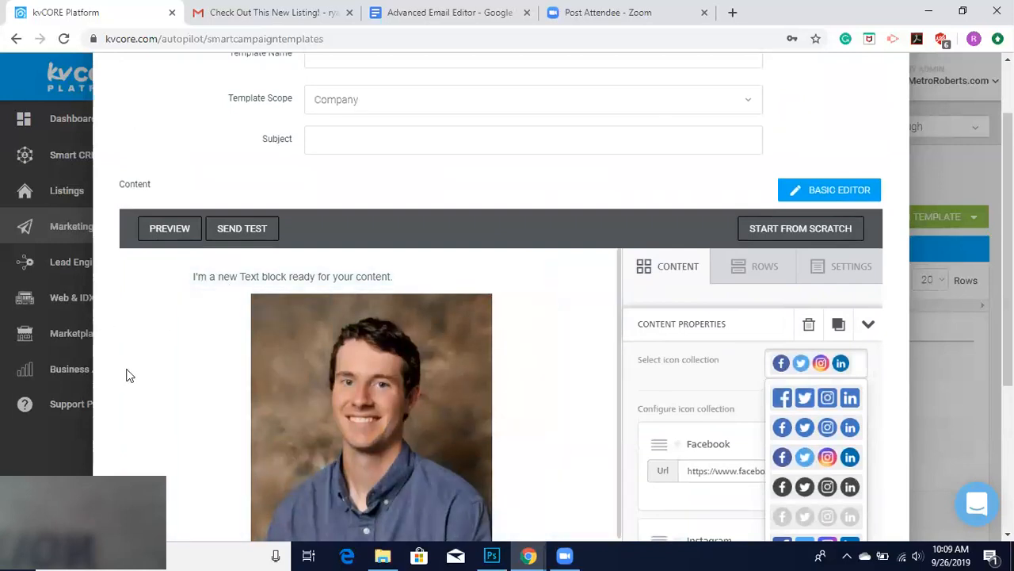
scroll(126, 375, "down", 3)
scroll(130, 415, "down", 2)
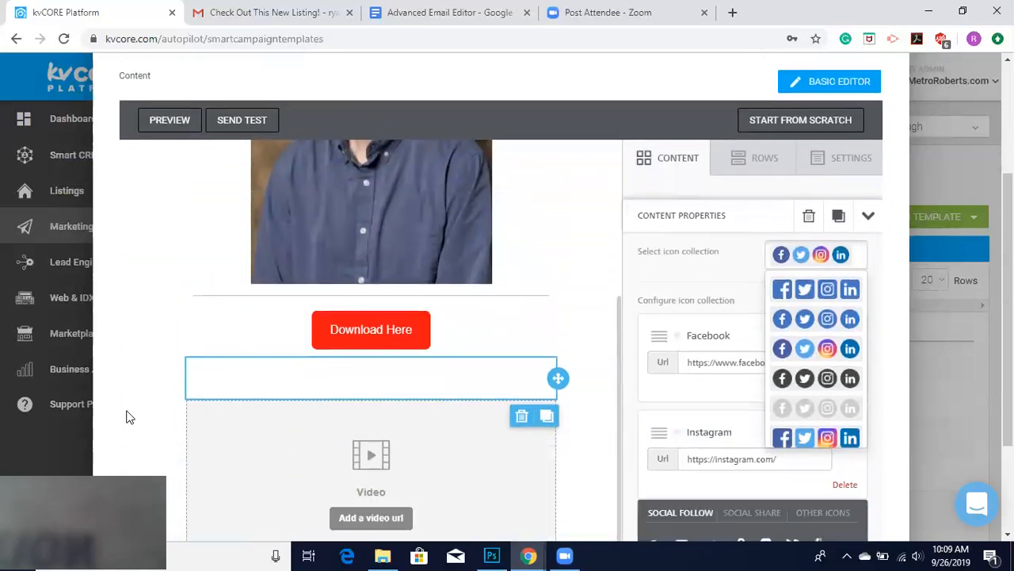
scroll(129, 415, "down", 2)
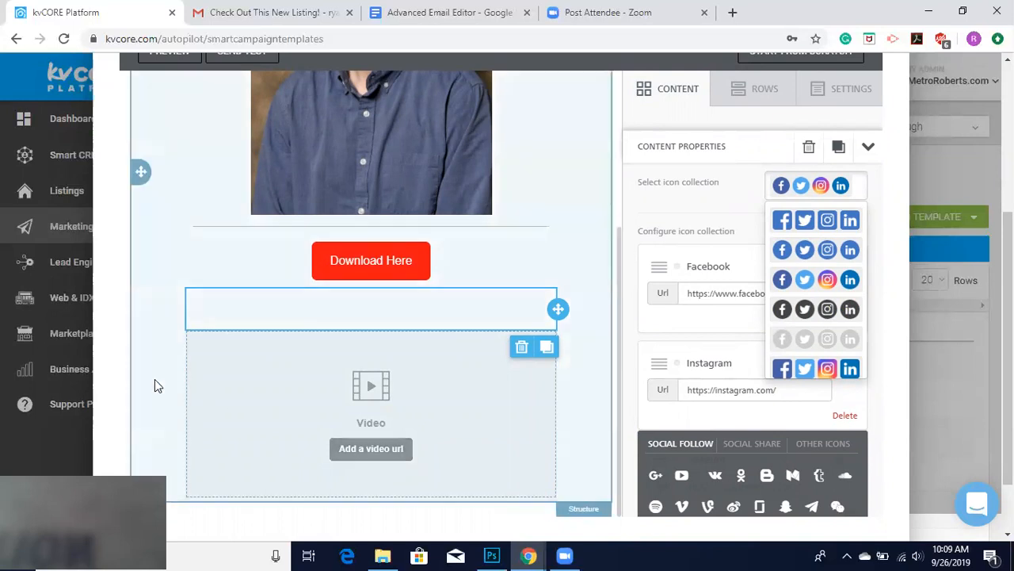
scroll(155, 379, "up", 2)
scroll(154, 379, "up", 4)
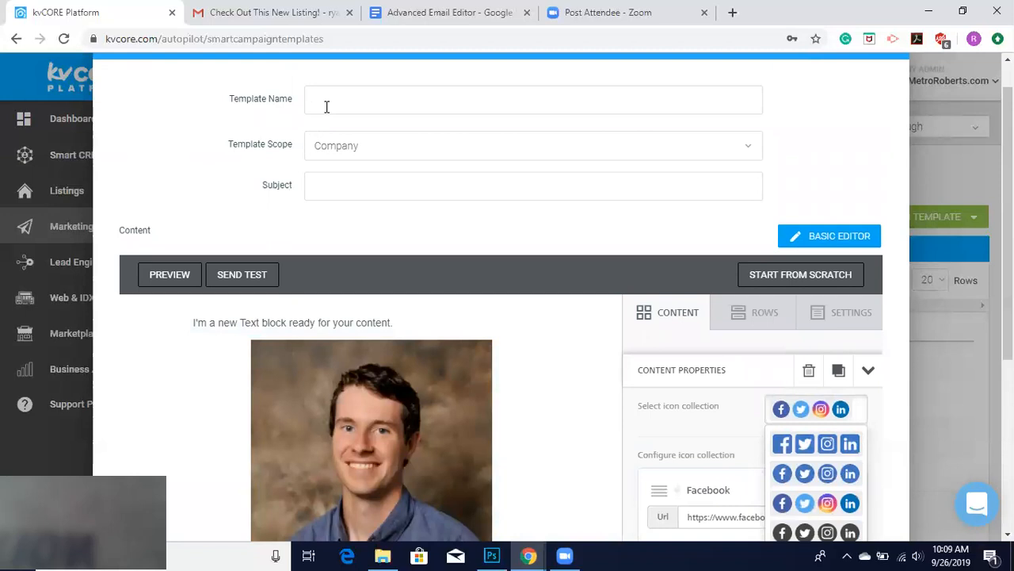
scroll(209, 426, "down", 5)
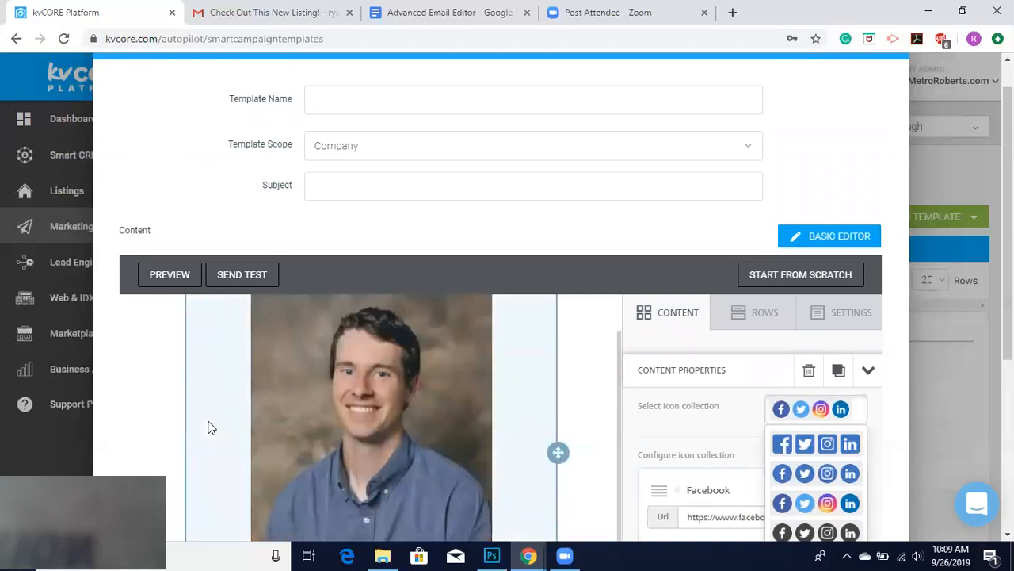
scroll(208, 426, "down", 2)
Step: Name the template test123, set its scope to the individual agent, and enter "Hello!" as the subject
scroll(208, 426, "up", 8)
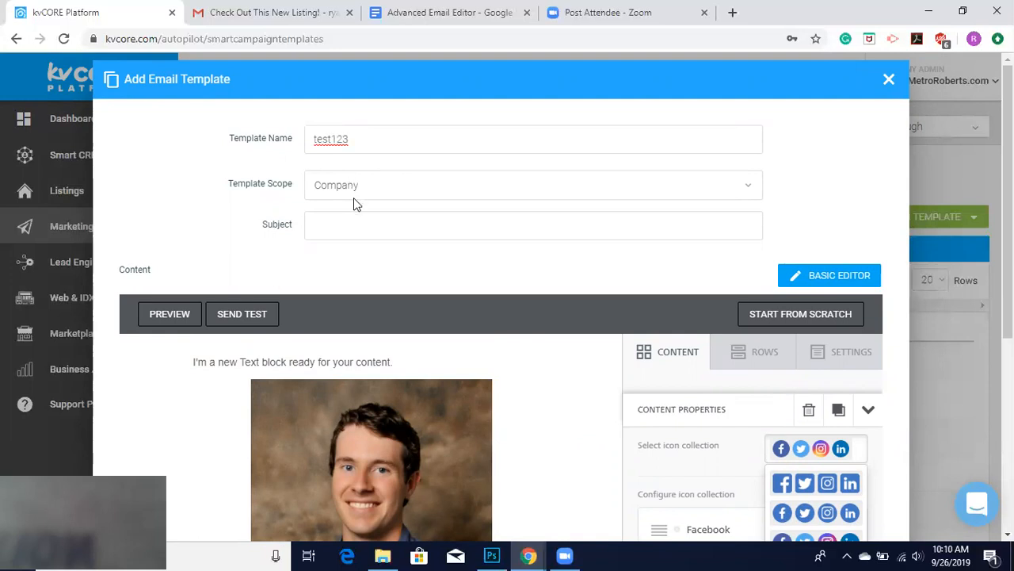
left_click(356, 186)
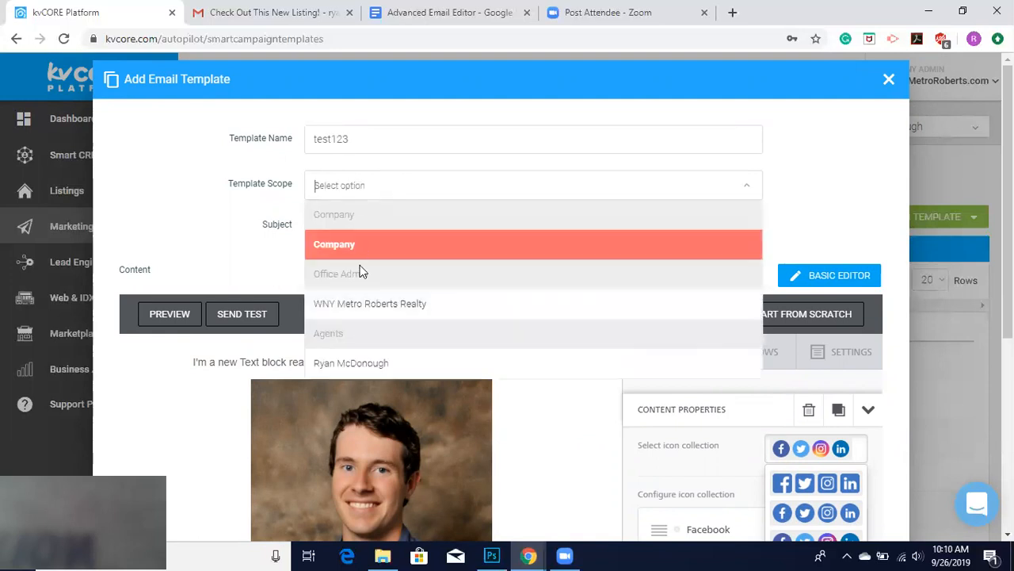
left_click(363, 363)
left_click(353, 223)
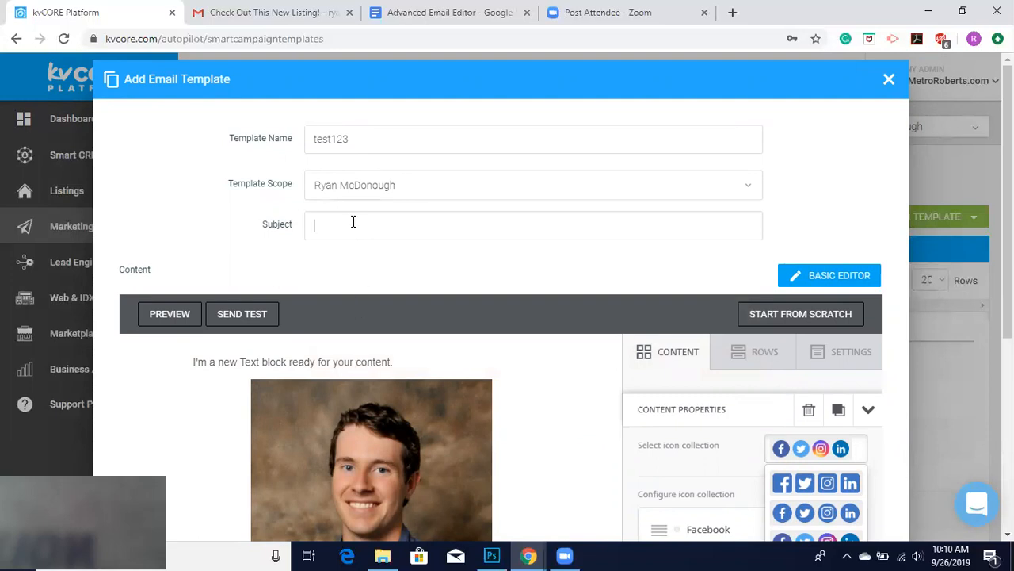
type("Hello!@")
key("BackSpace")
Step: Preview the email template in desktop view and look through it from the opening text to the video
left_click(171, 315)
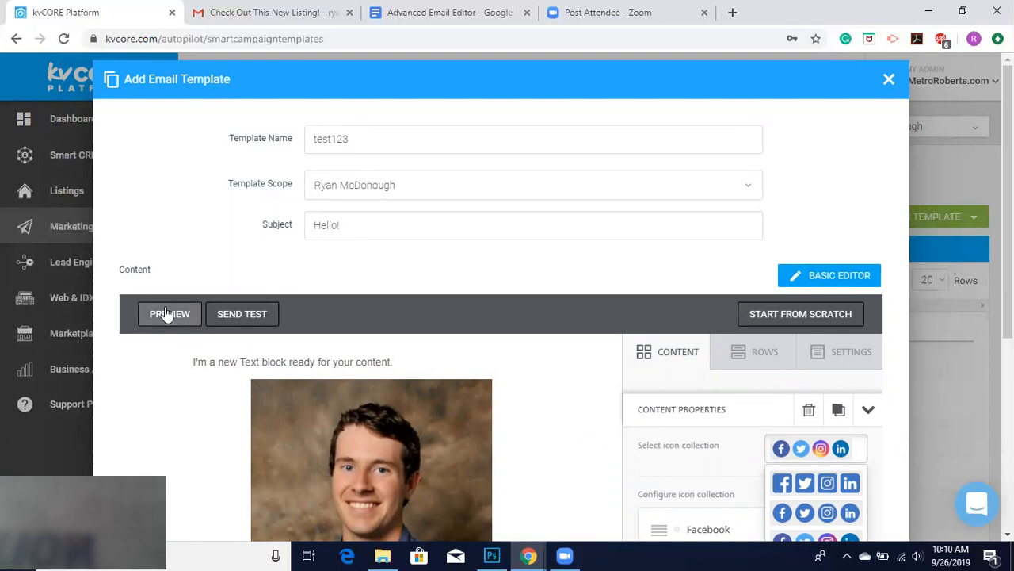
scroll(128, 428, "down", 3)
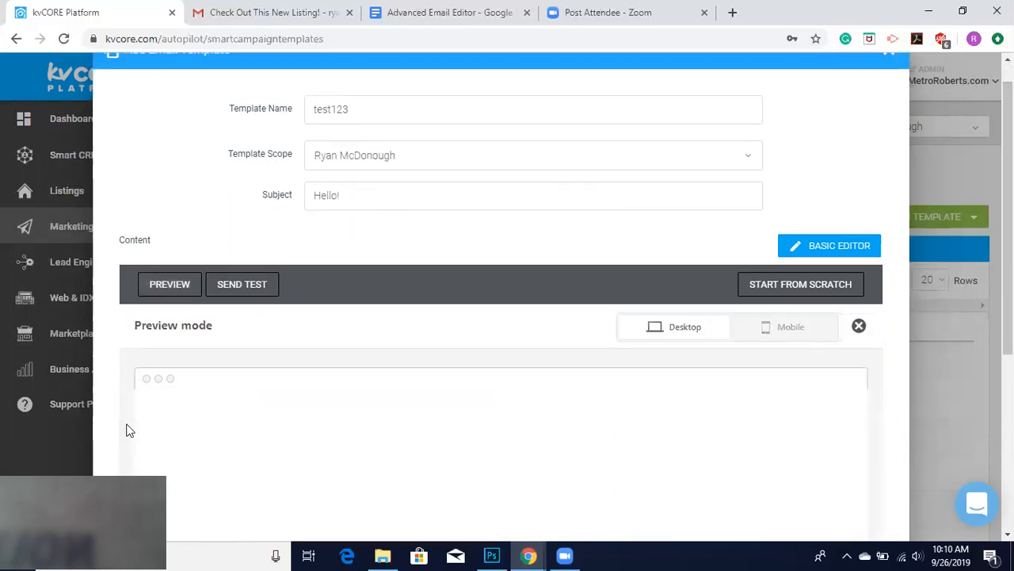
scroll(400, 428, "down", 5)
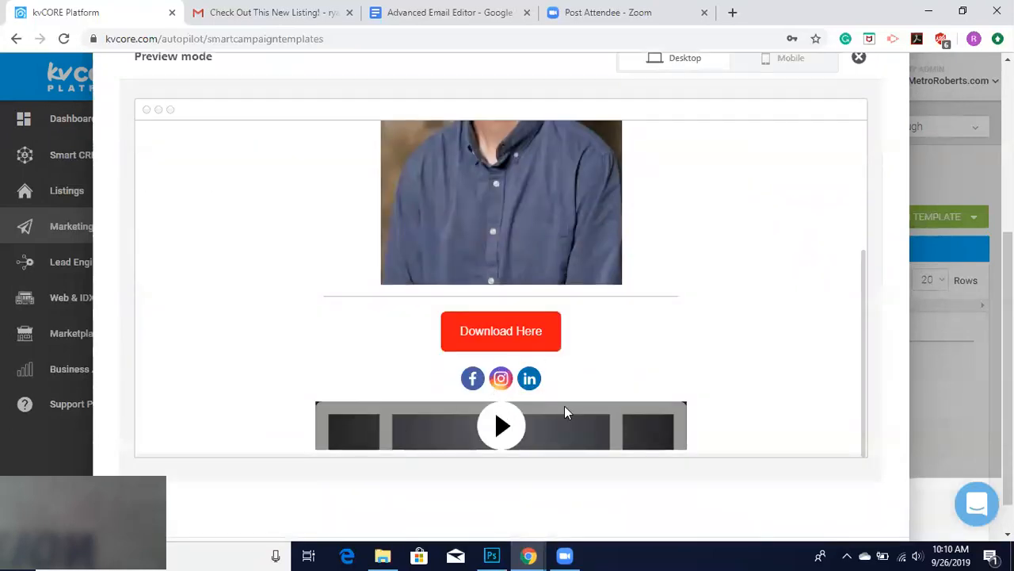
scroll(565, 409, "down", 2)
scroll(587, 361, "up", 5)
scroll(587, 356, "up", 2)
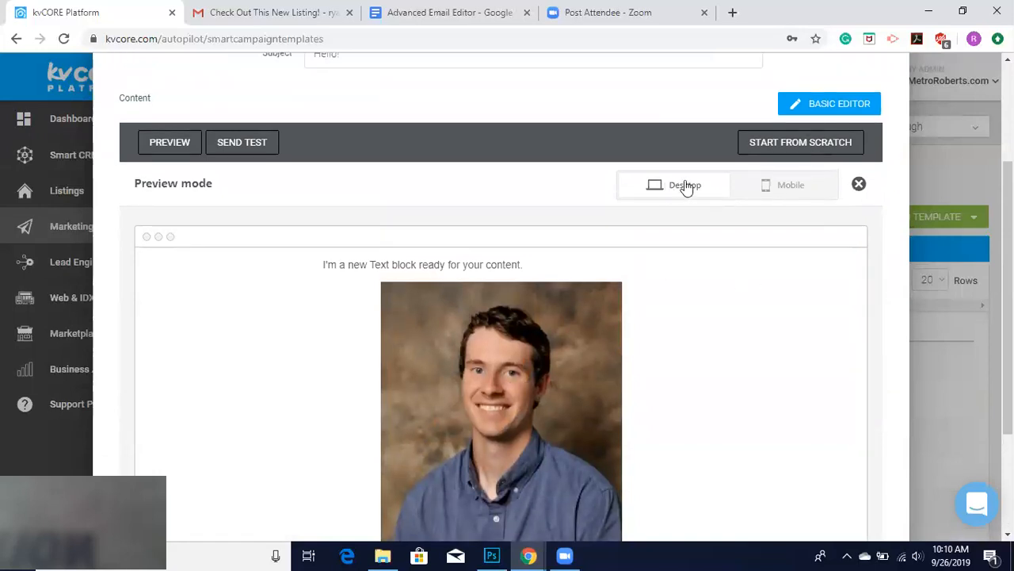
Step: Check the email in the mobile preview from start to end, and close the preview
left_click(782, 199)
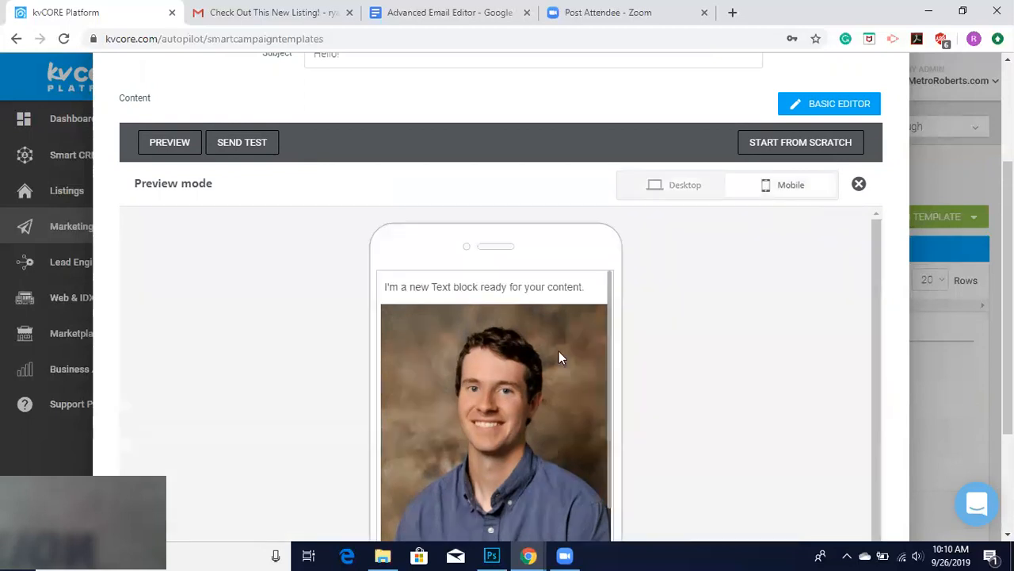
scroll(554, 353, "down", 4)
scroll(554, 353, "down", 2)
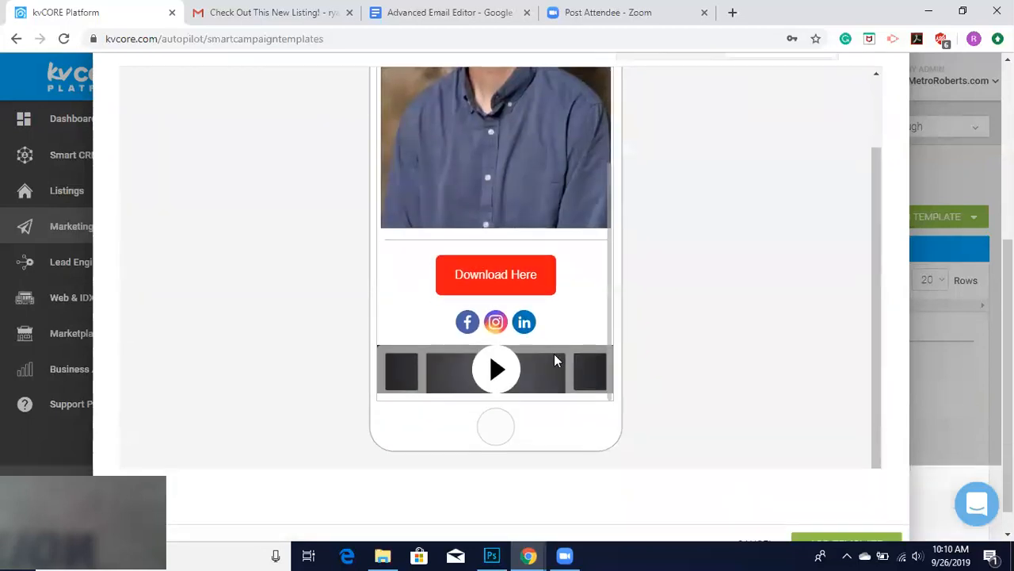
scroll(554, 353, "up", 4)
scroll(554, 353, "up", 3)
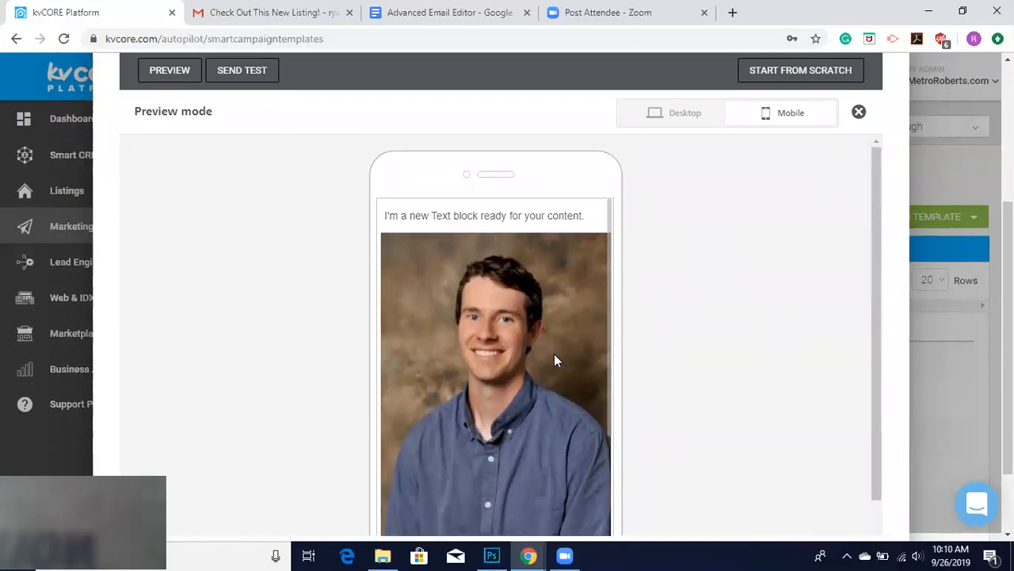
left_click(858, 111)
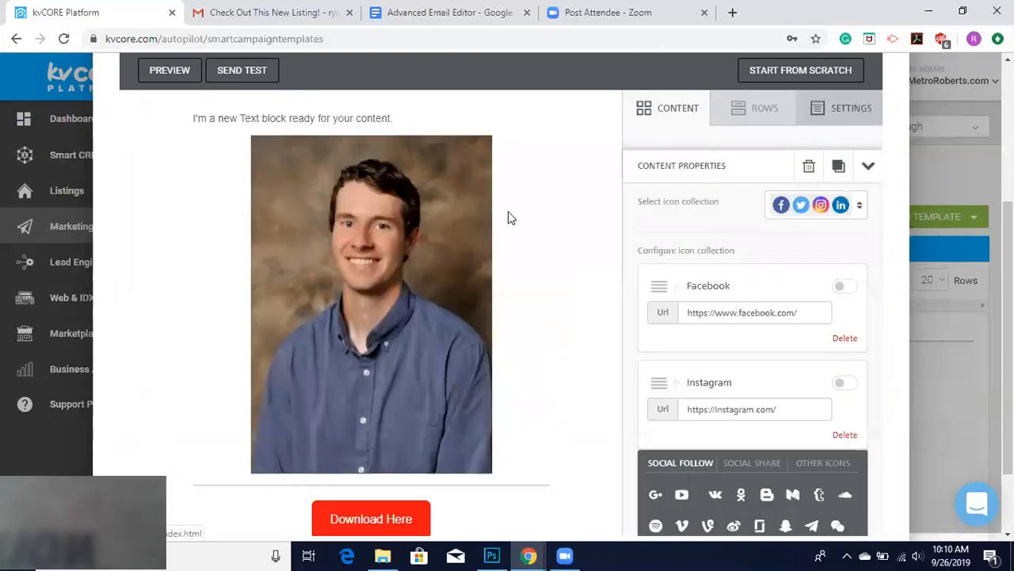
Step: Save the finished email as a new template
scroll(405, 242, "up", 3)
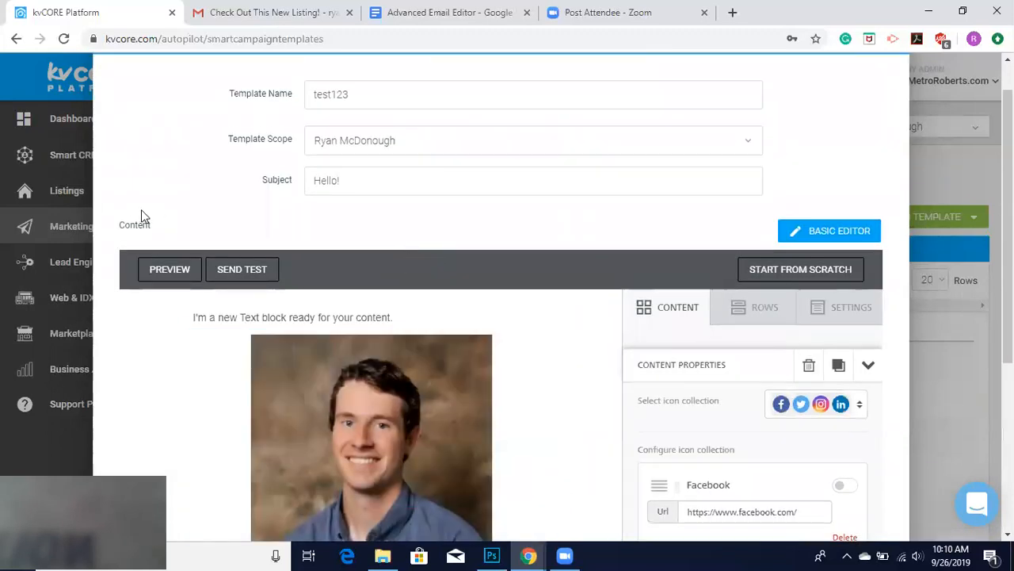
scroll(141, 212, "down", 4)
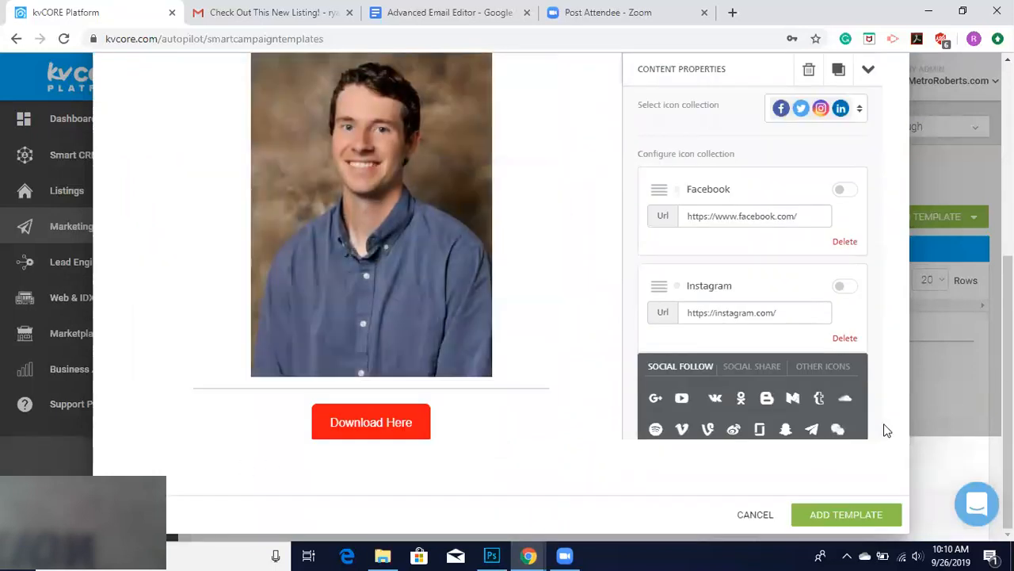
left_click(828, 514)
left_click(824, 513)
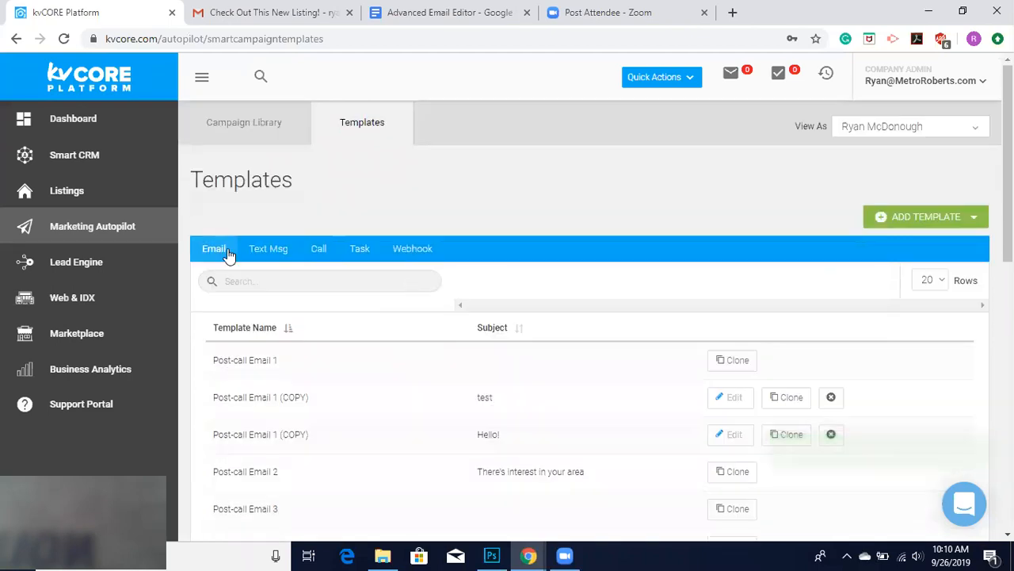
Step: Search the email templates for test123 and start cloning that template
left_click(264, 279)
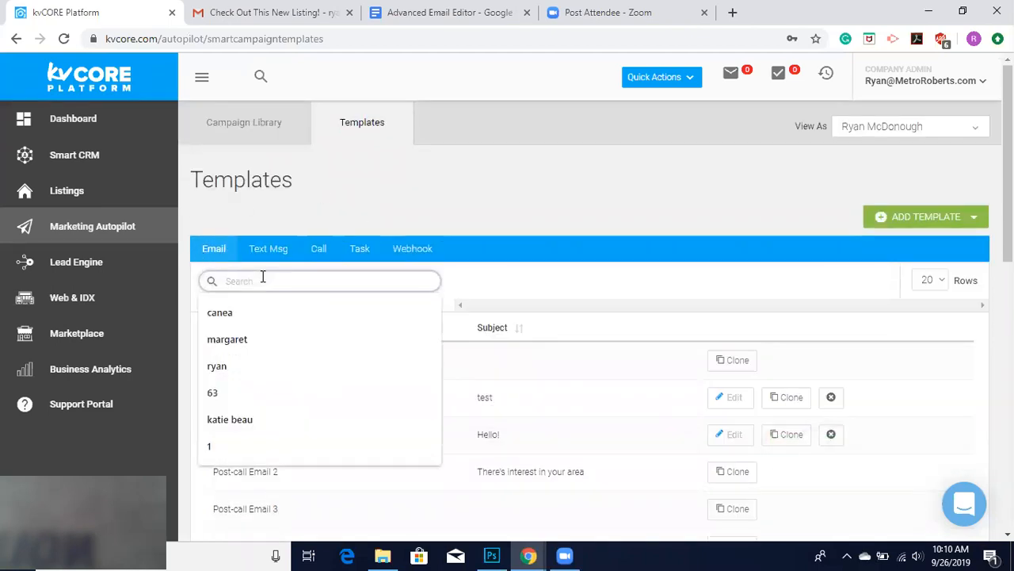
type("test123")
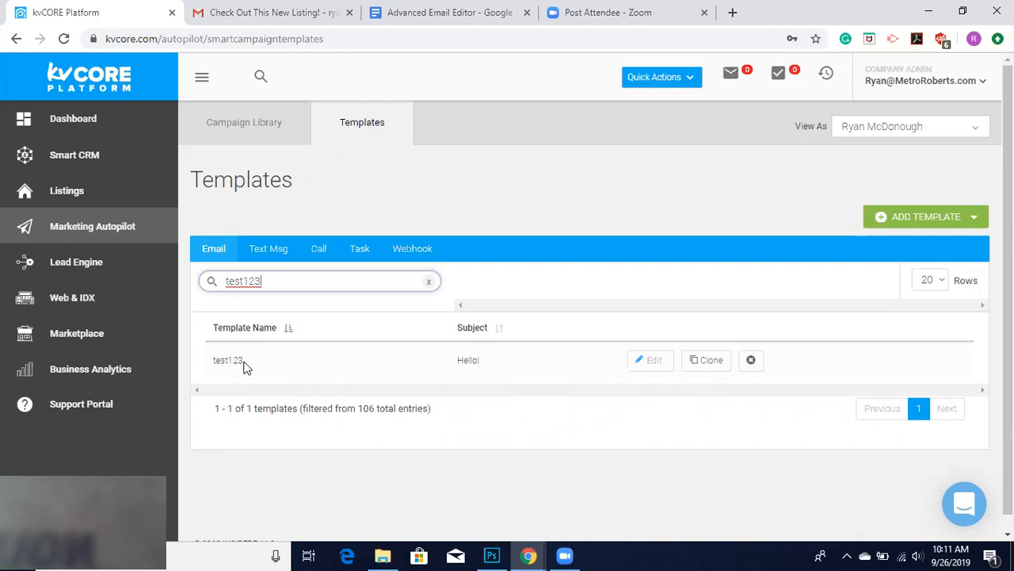
left_click(710, 363)
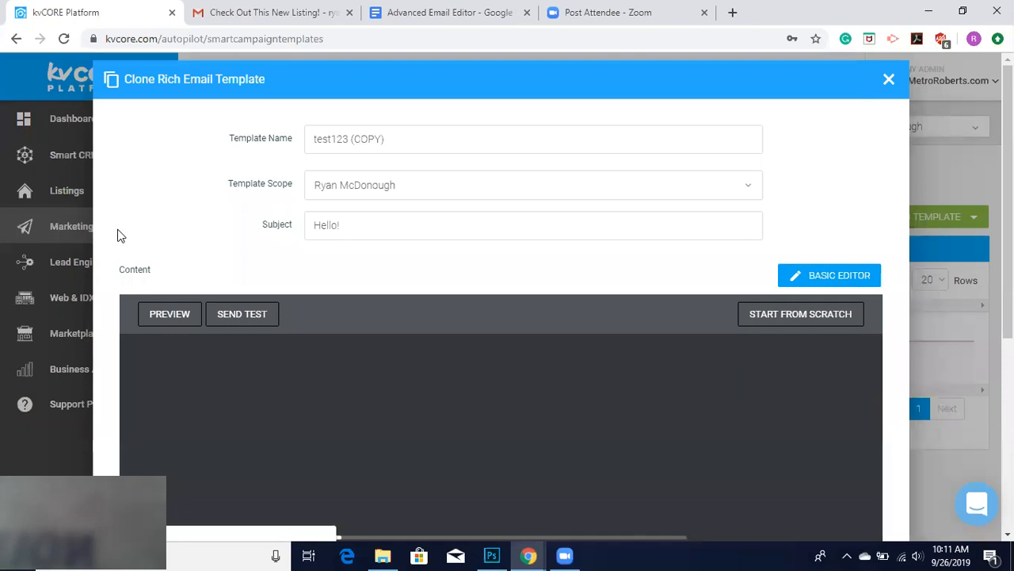
Step: Review the cloned template's content from the text block down to the video block
scroll(117, 236, "down", 1)
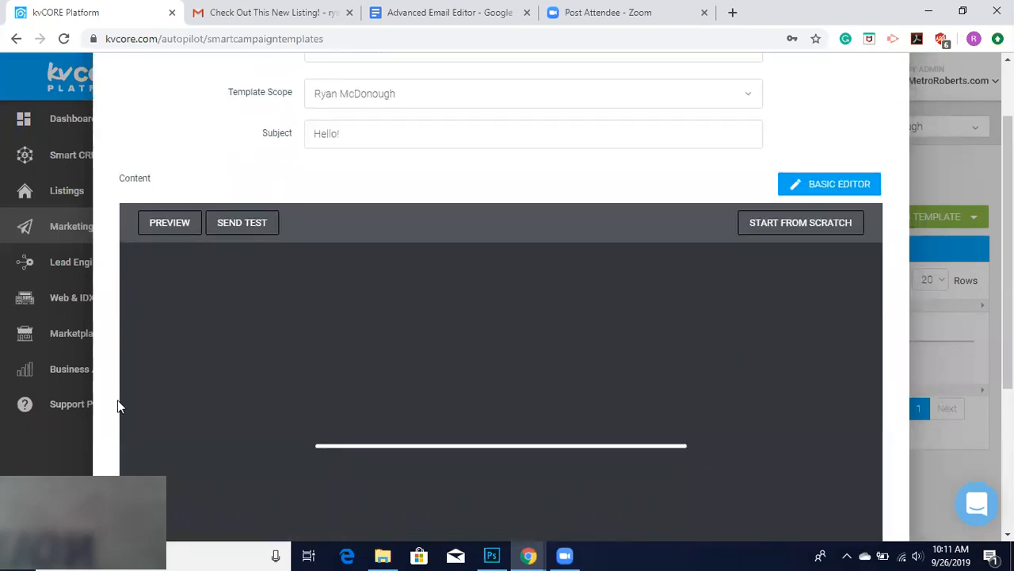
scroll(117, 406, "down", 1)
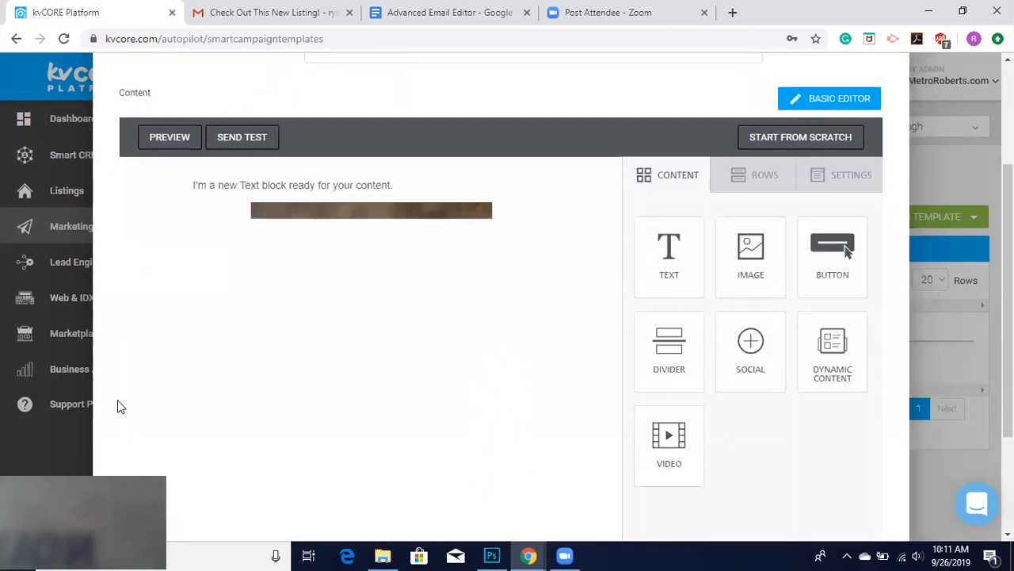
scroll(117, 405, "down", 2)
scroll(354, 425, "down", 2)
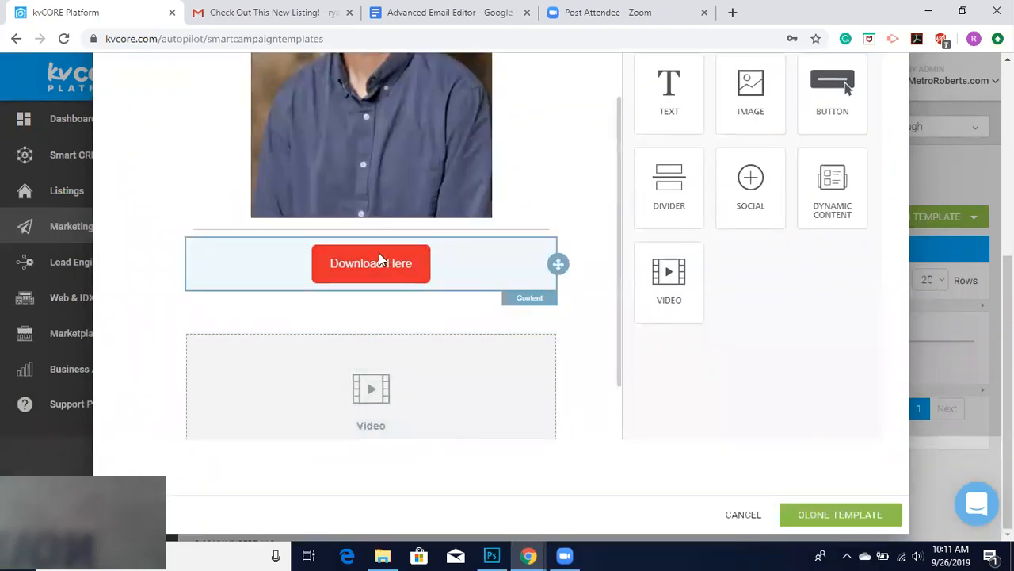
scroll(409, 408, "down", 1)
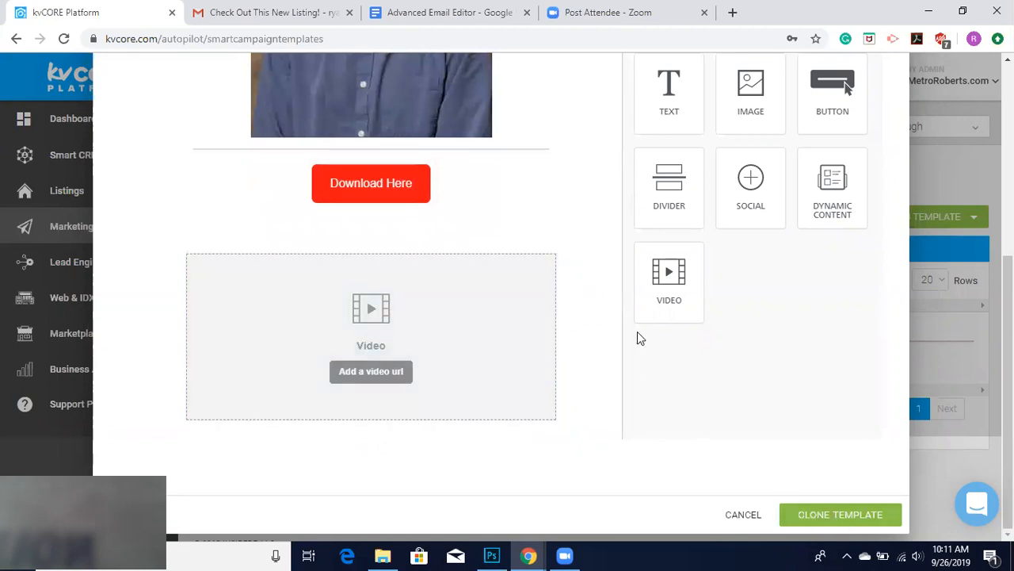
scroll(637, 336, "up", 5)
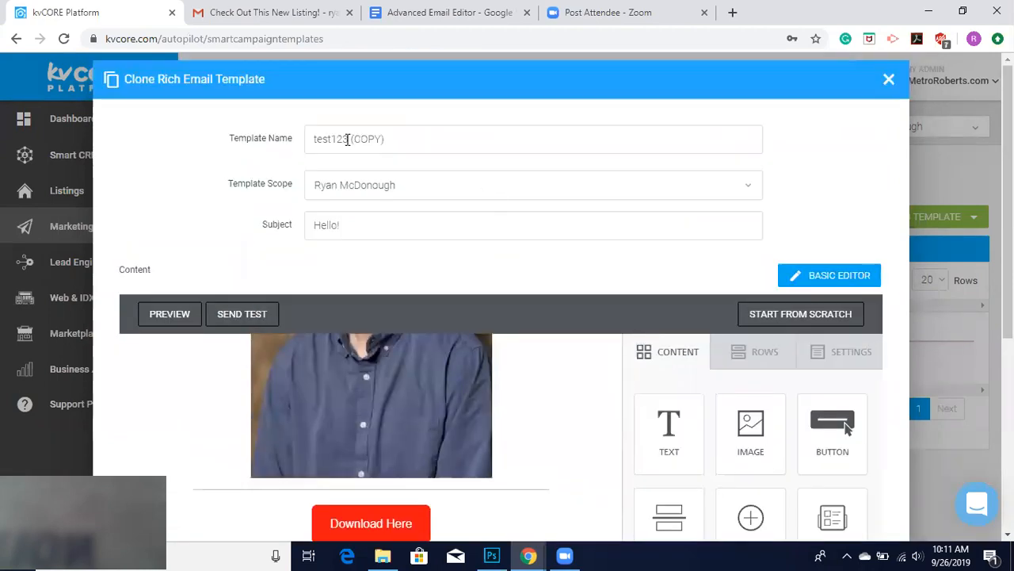
Step: Rename the copy test124 and save it as a cloned template
left_click_drag(387, 136, 340, 141)
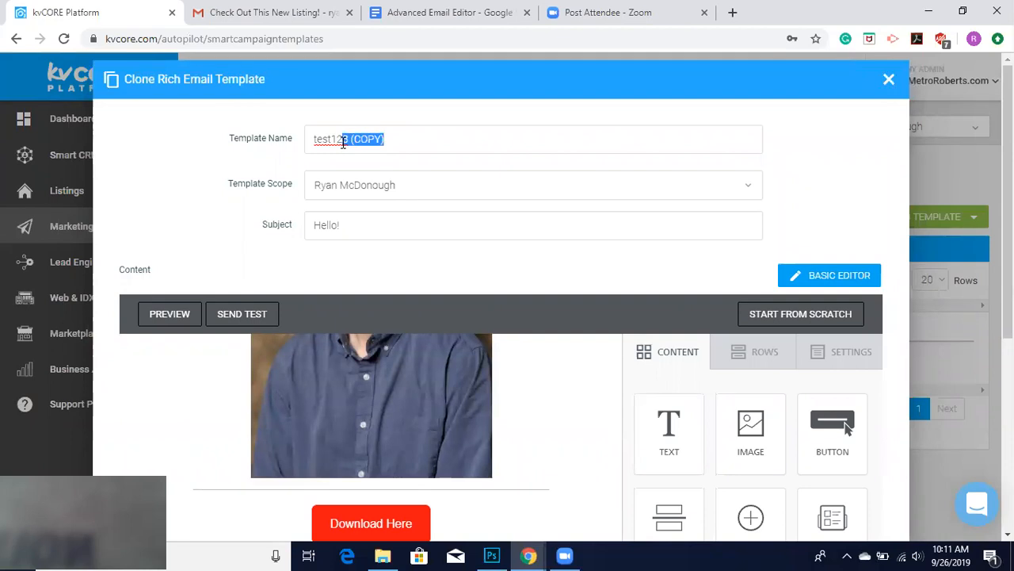
type("4")
key("ctrl+a")
scroll(139, 227, "down", 5)
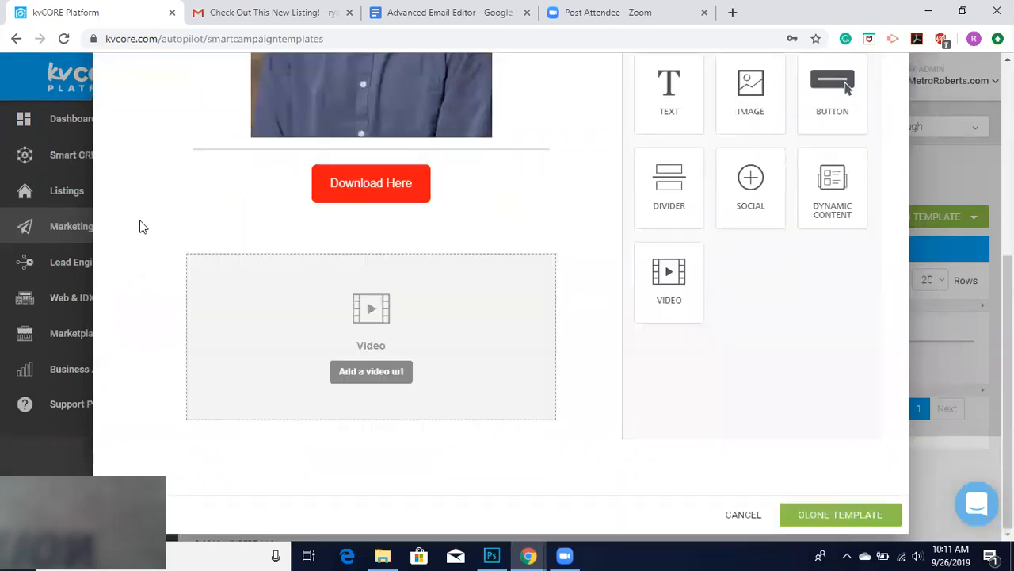
left_click(848, 516)
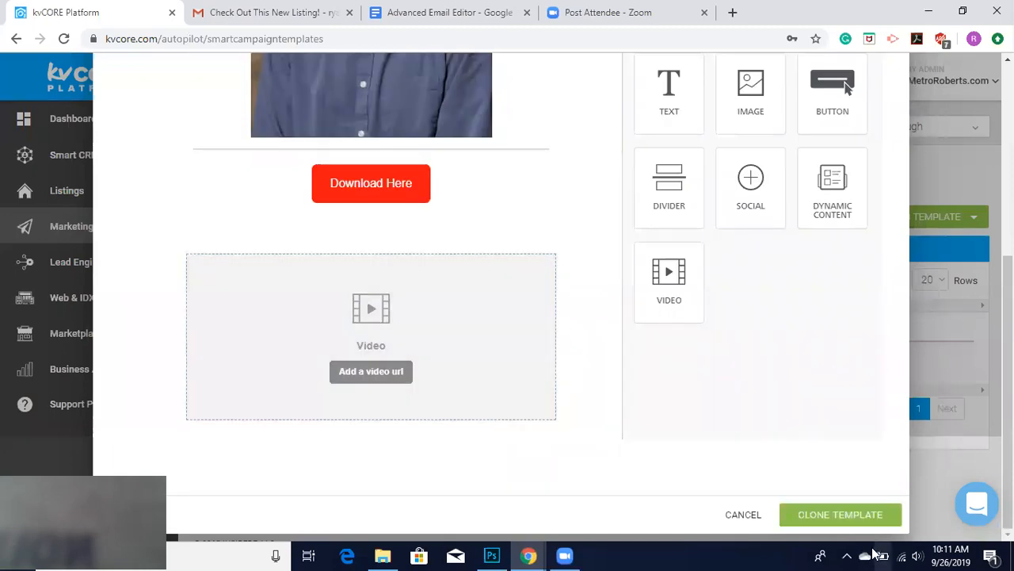
Step: Search the email templates for test124
scroll(634, 333, "down", 2)
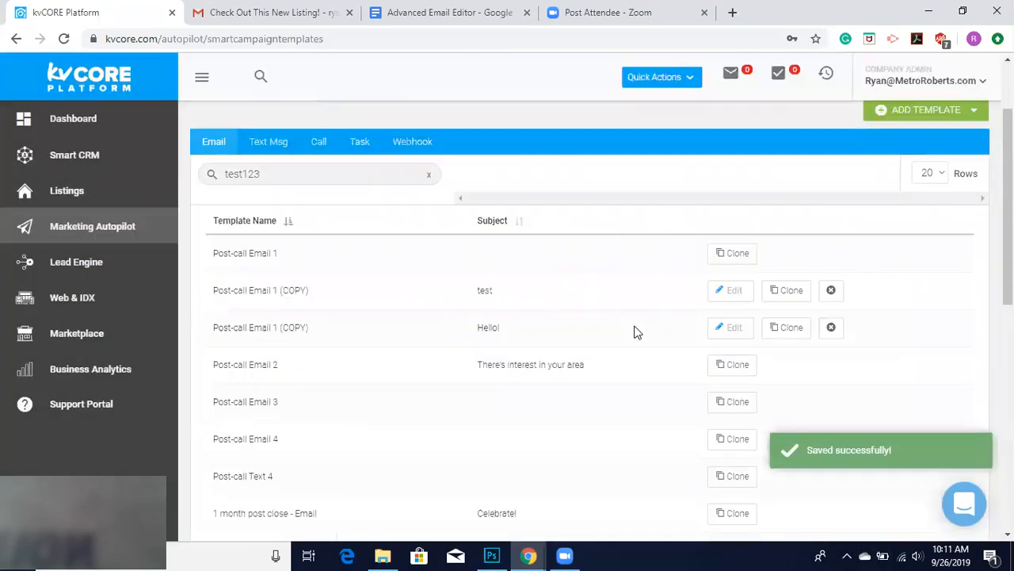
double_click(304, 174)
type("test124")
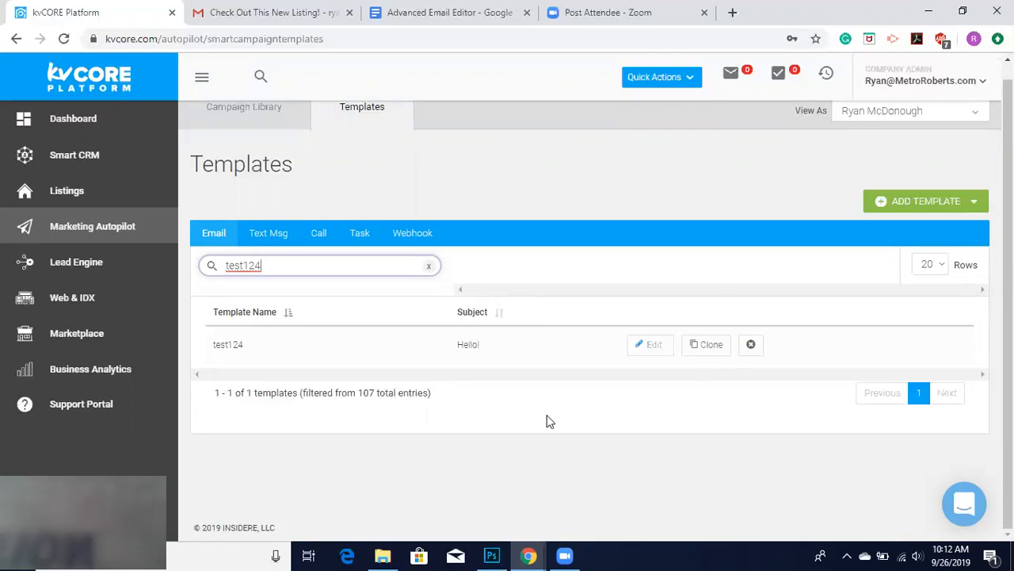
Step: Open the test124 template for editing, look over its content, and close it without making changes
left_click(661, 350)
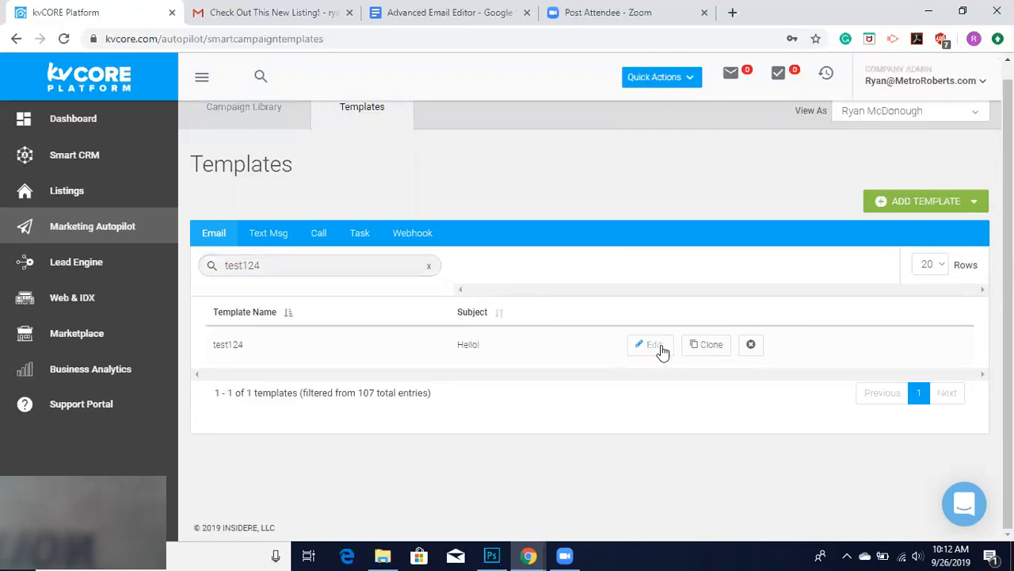
left_click(642, 344)
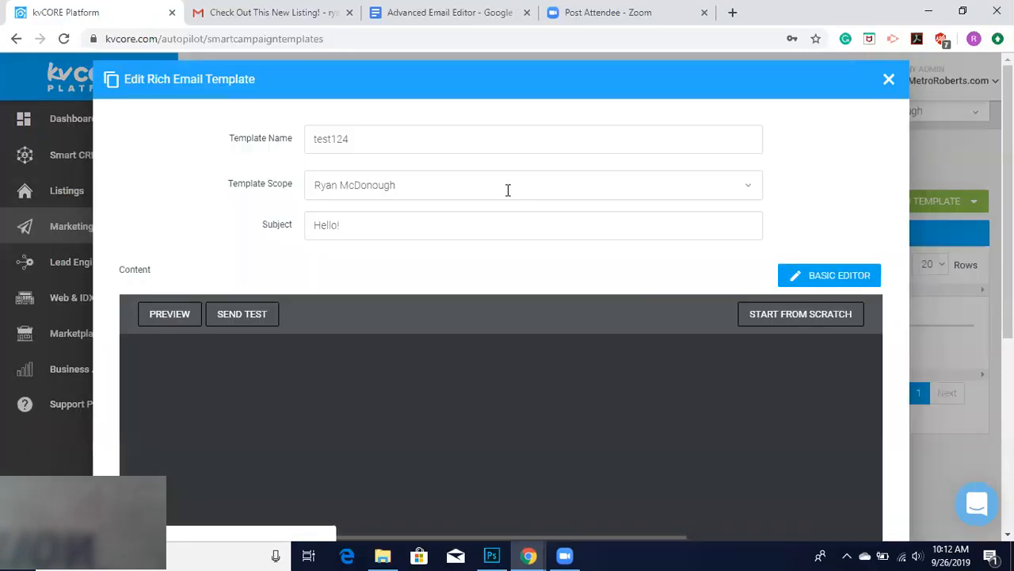
scroll(151, 237, "down", 4)
scroll(151, 236, "up", 4)
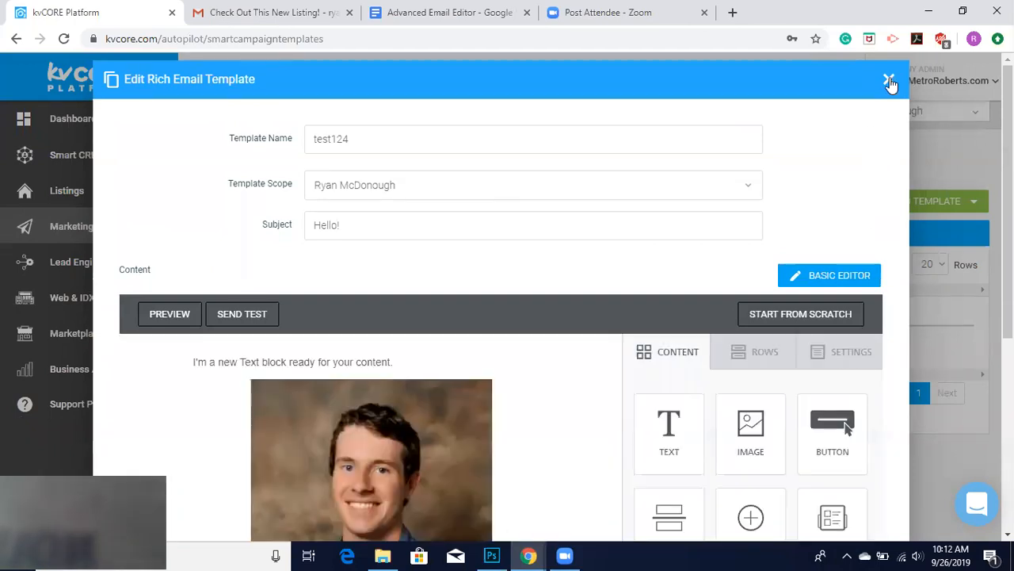
left_click(889, 80)
left_click(467, 389)
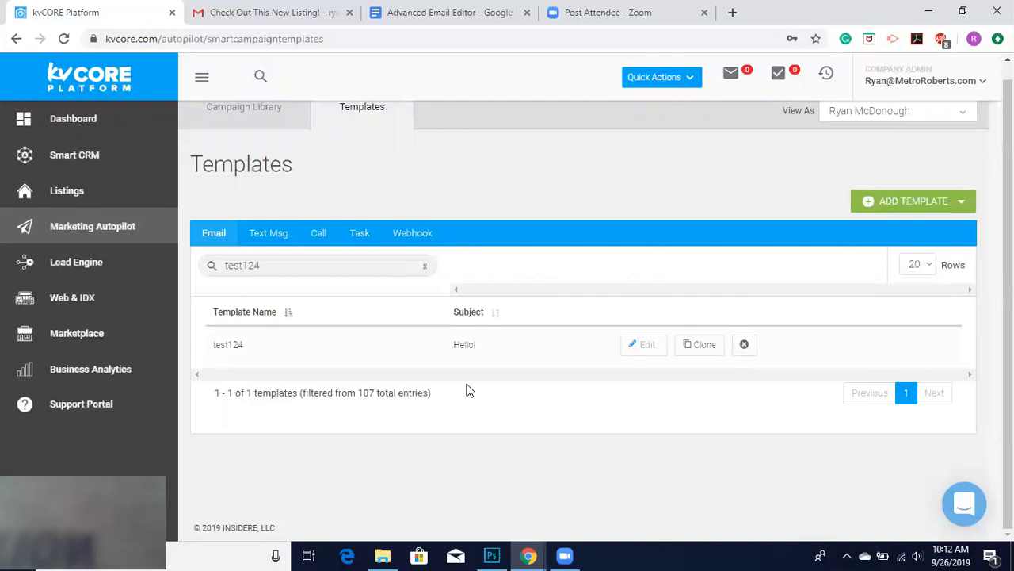
Step: Replace the template search with "newsl" and start cloning the Newsletter template
left_click(425, 266)
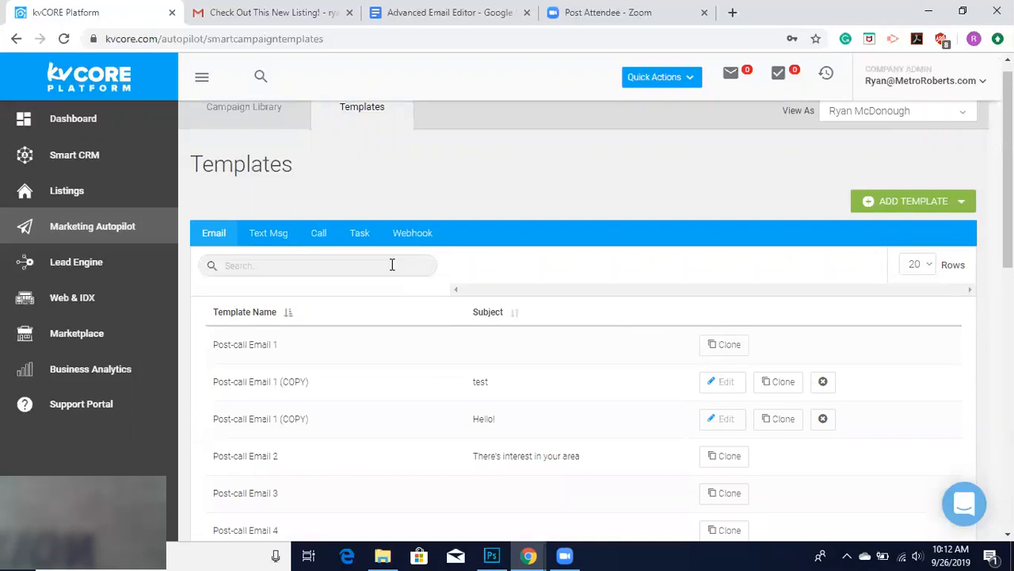
left_click(367, 262)
type("newsl")
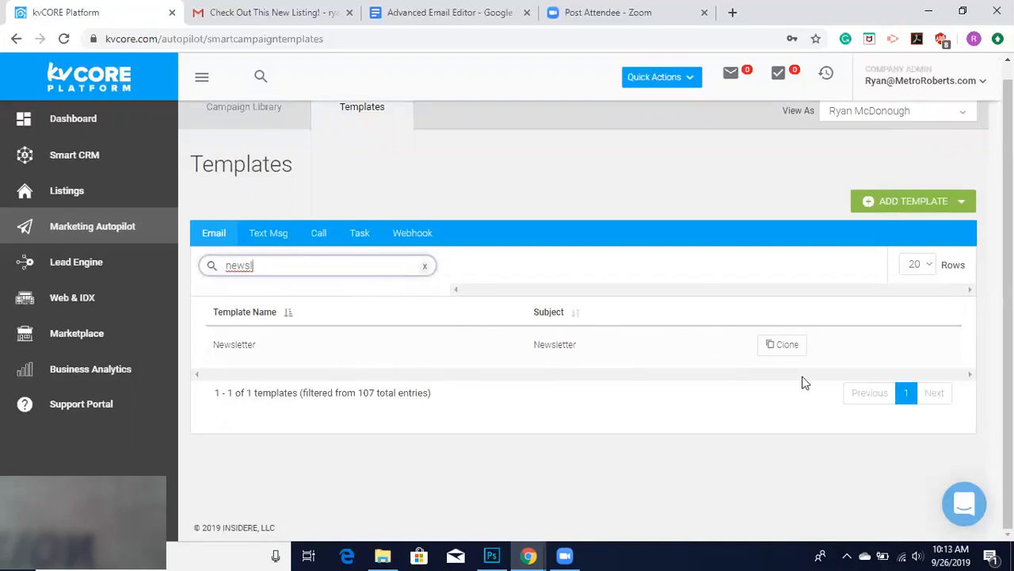
left_click(771, 347)
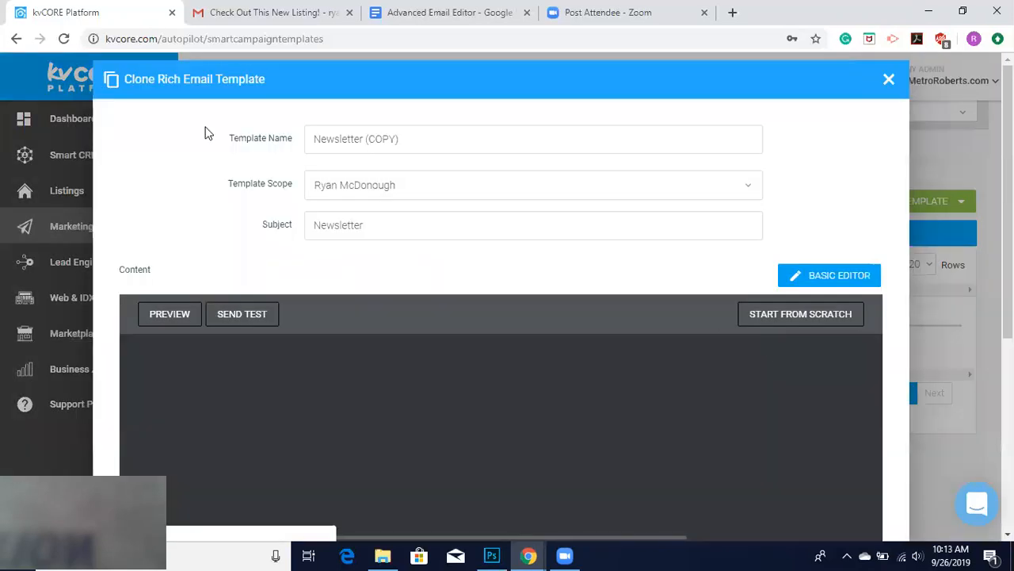
Step: Examine the cloned newsletter's layout from the agent header through the article sections to the office footer
scroll(100, 217, "down", 1)
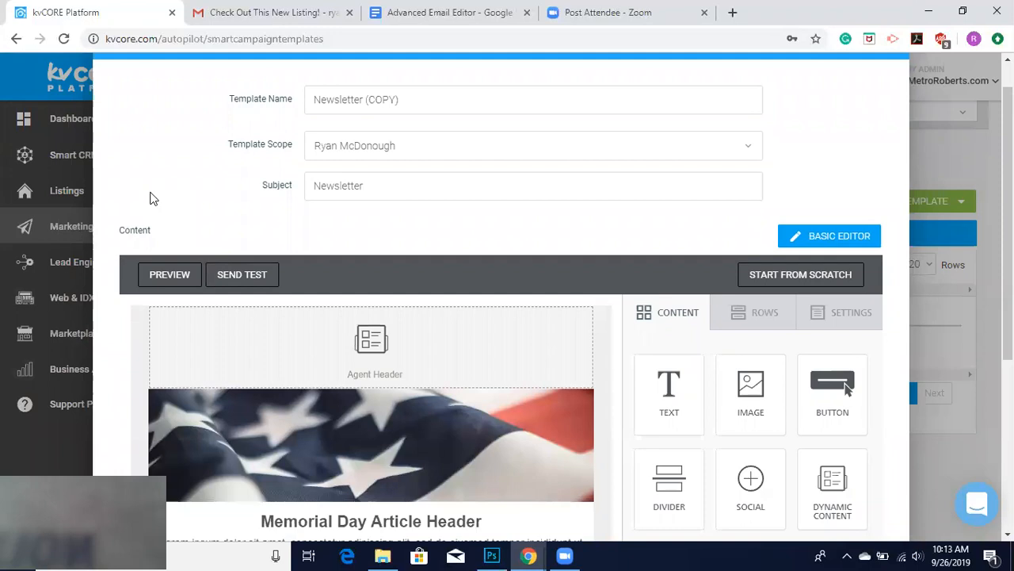
scroll(152, 197, "down", 3)
scroll(372, 299, "down", 6)
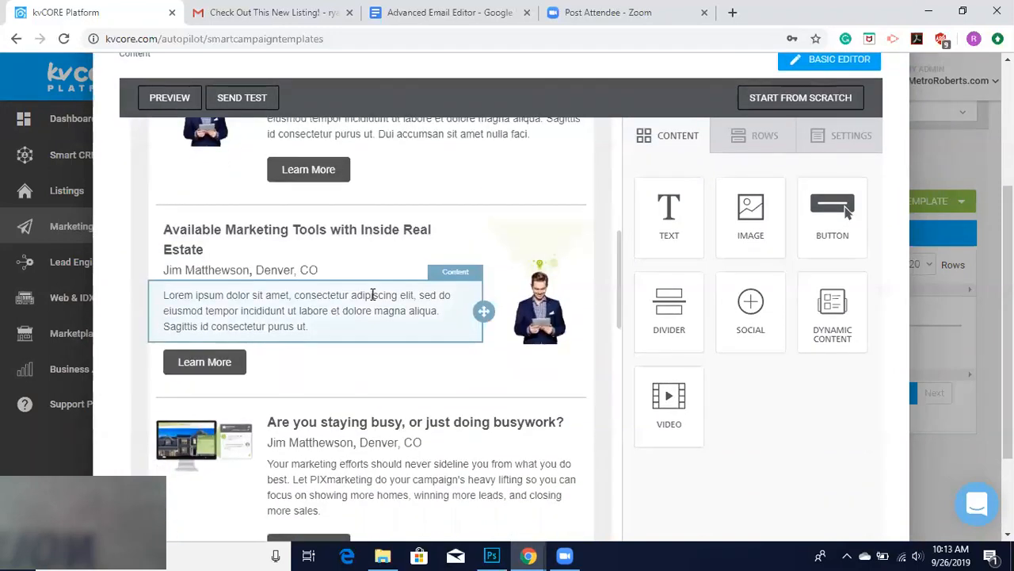
scroll(400, 470, "down", 2)
scroll(402, 469, "down", 9)
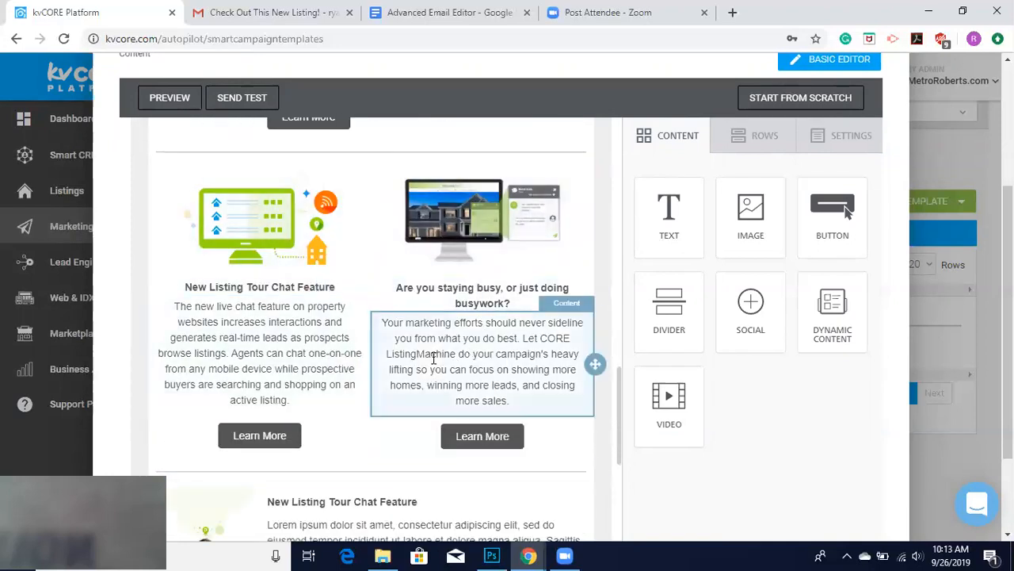
scroll(433, 361, "down", 4)
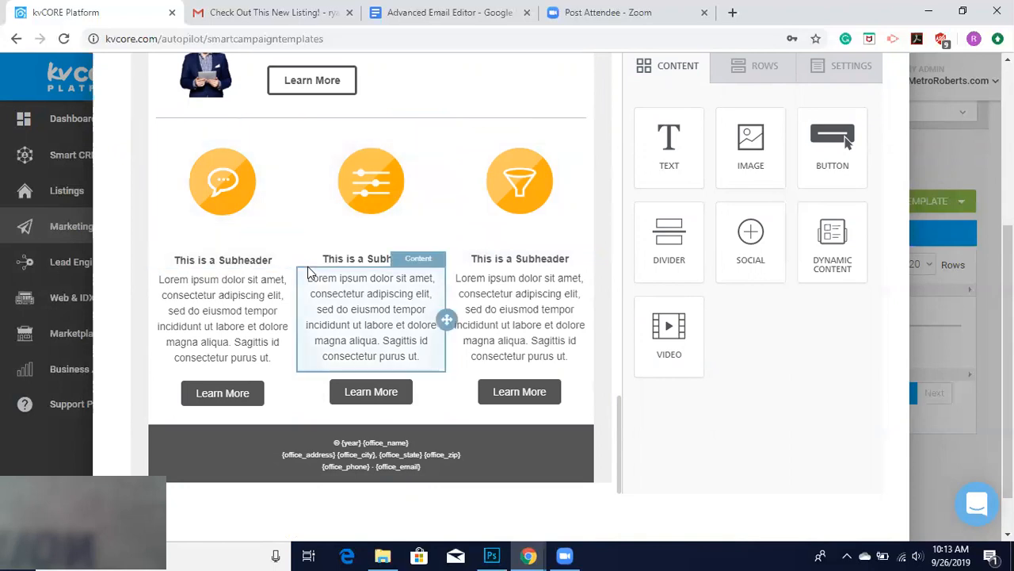
Step: Review the newsletter clone's article rows, including the row properties of the "Are you staying busy, or just doing busywork?" article
scroll(309, 271, "up", 3)
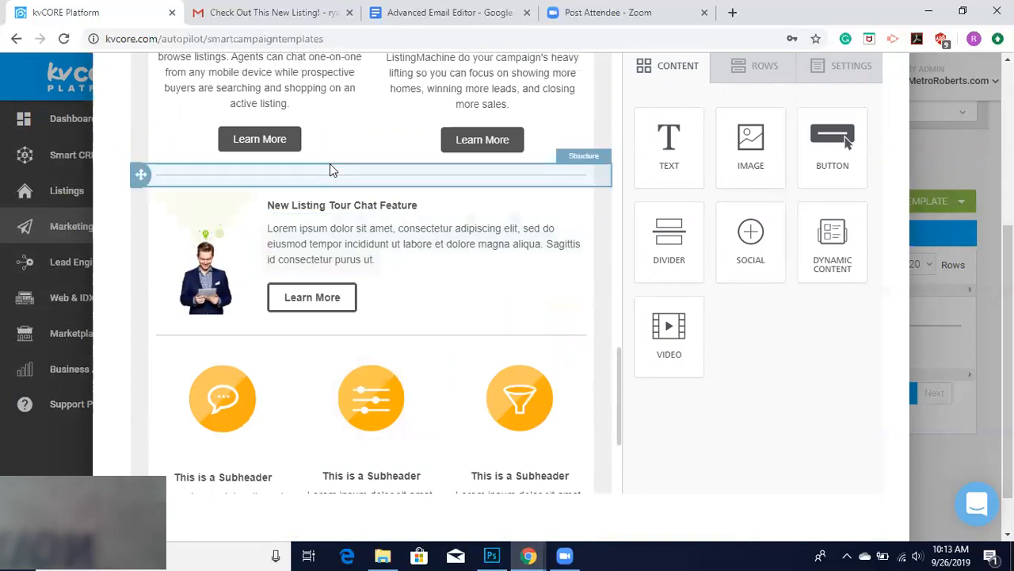
scroll(378, 194, "up", 5)
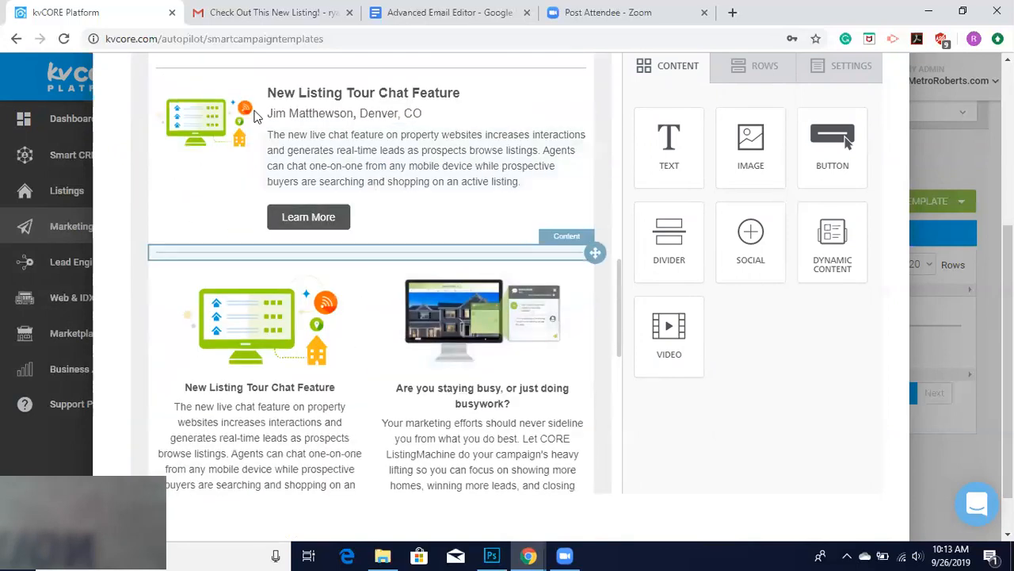
scroll(363, 168, "up", 3)
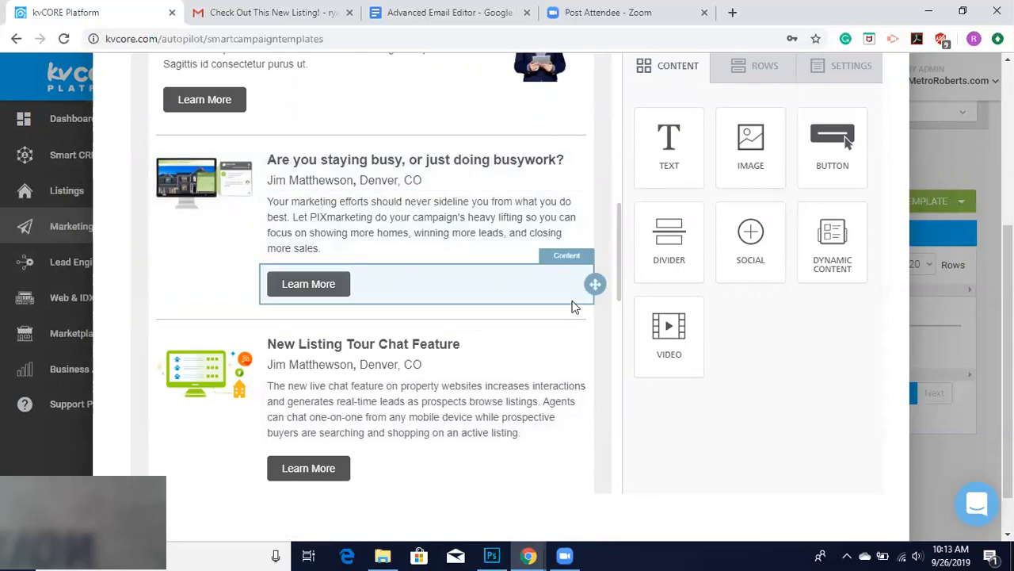
left_click(522, 158)
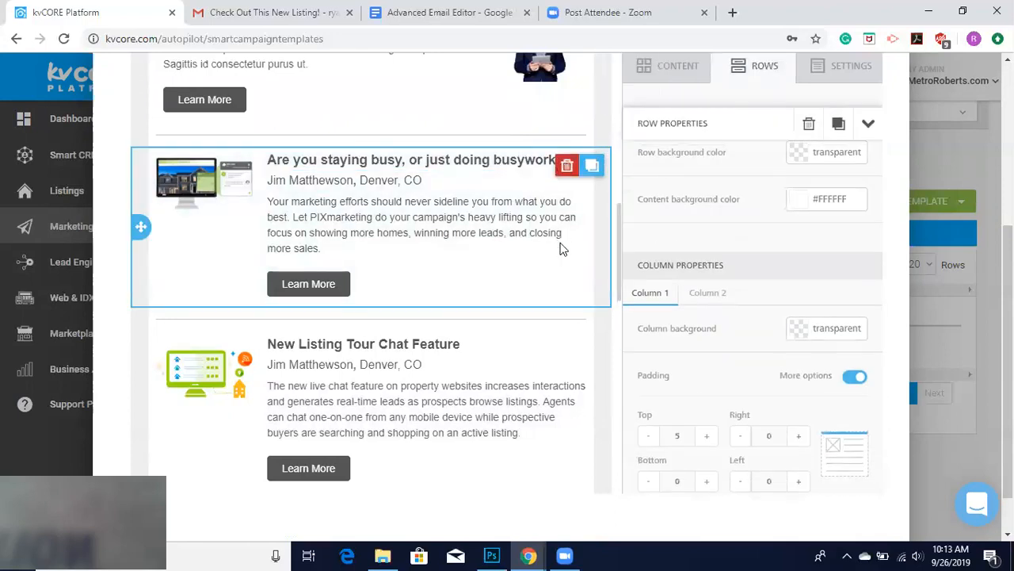
scroll(561, 249, "up", 4)
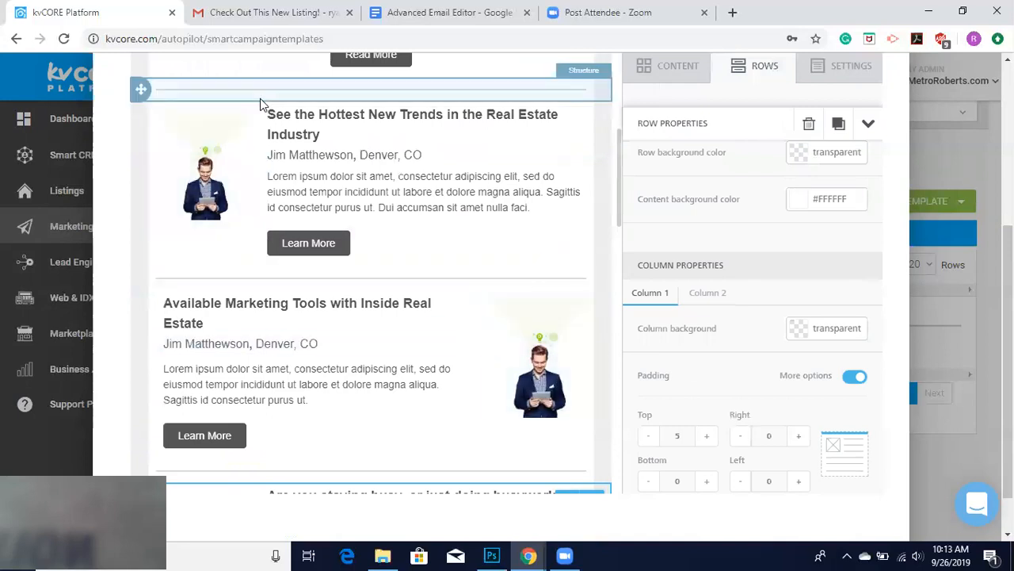
scroll(290, 333, "up", 3)
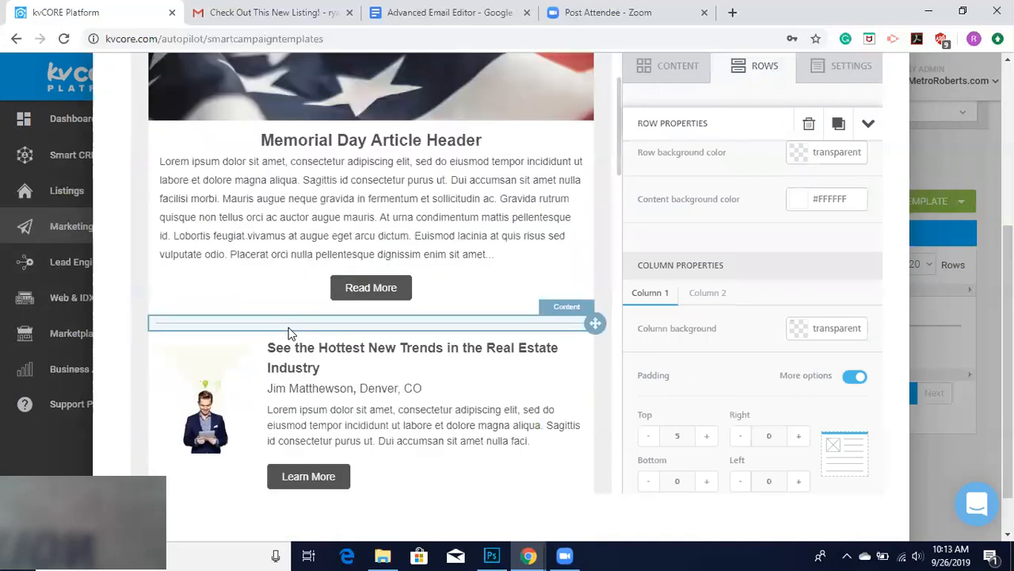
scroll(289, 333, "down", 5)
scroll(289, 333, "down", 3)
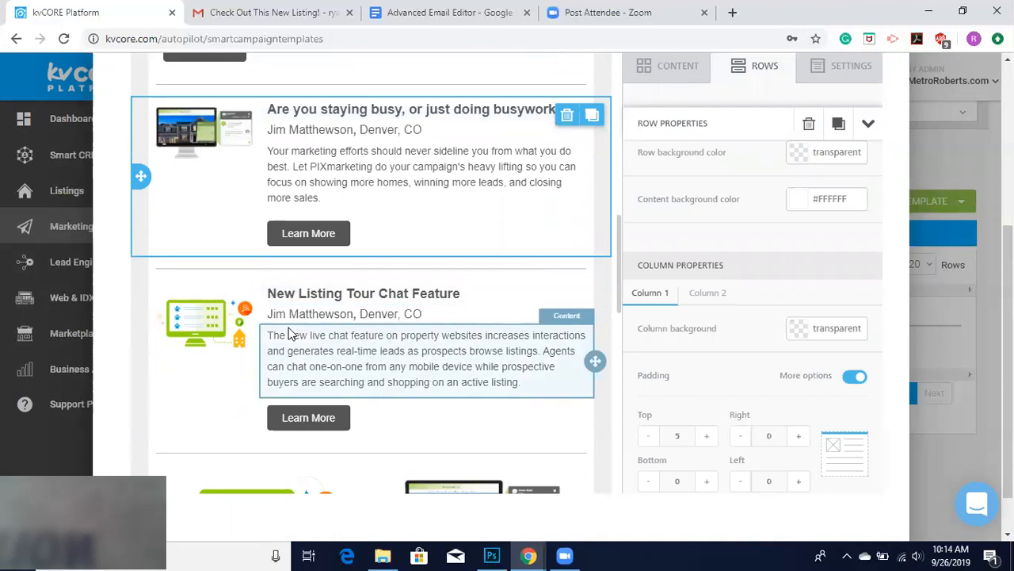
scroll(289, 333, "down", 3)
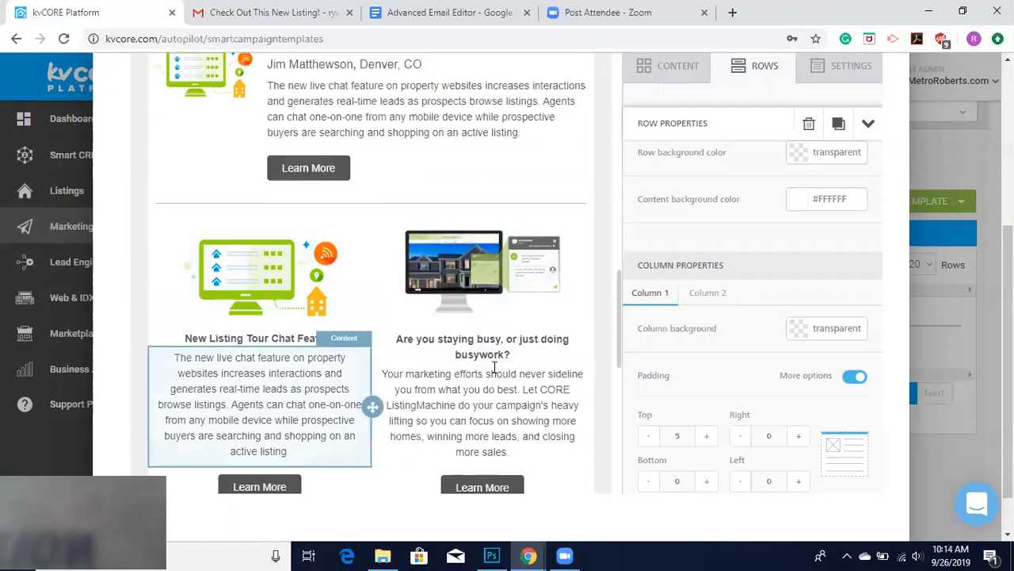
scroll(402, 357, "down", 7)
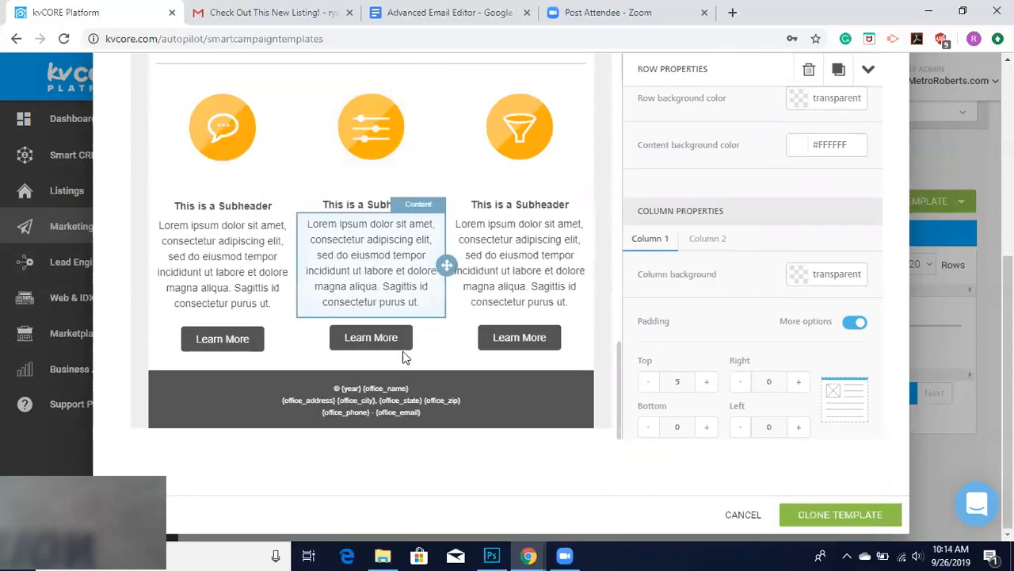
scroll(403, 357, "up", 10)
scroll(444, 209, "up", 2)
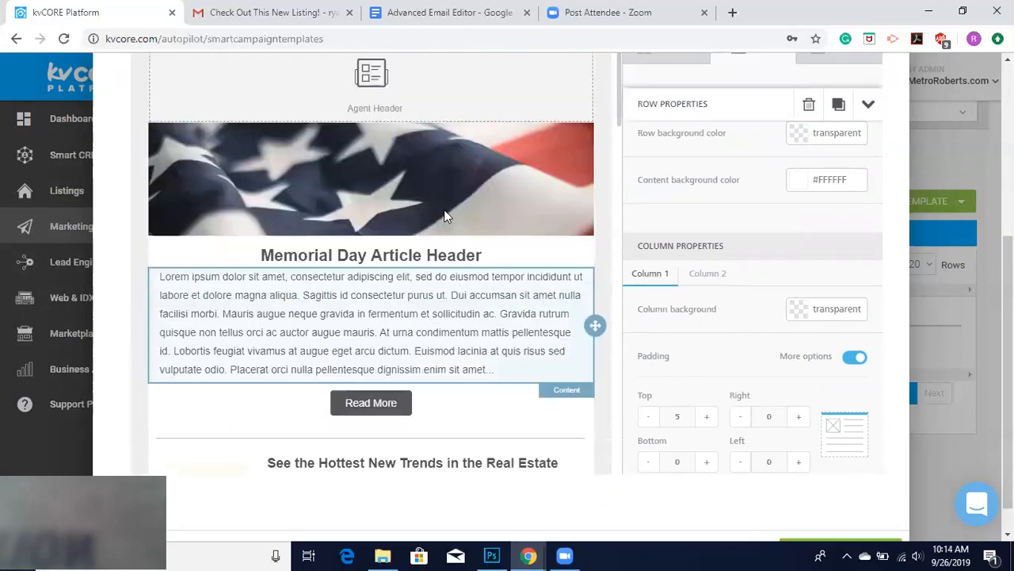
scroll(446, 214, "down", 3)
scroll(444, 333, "down", 5)
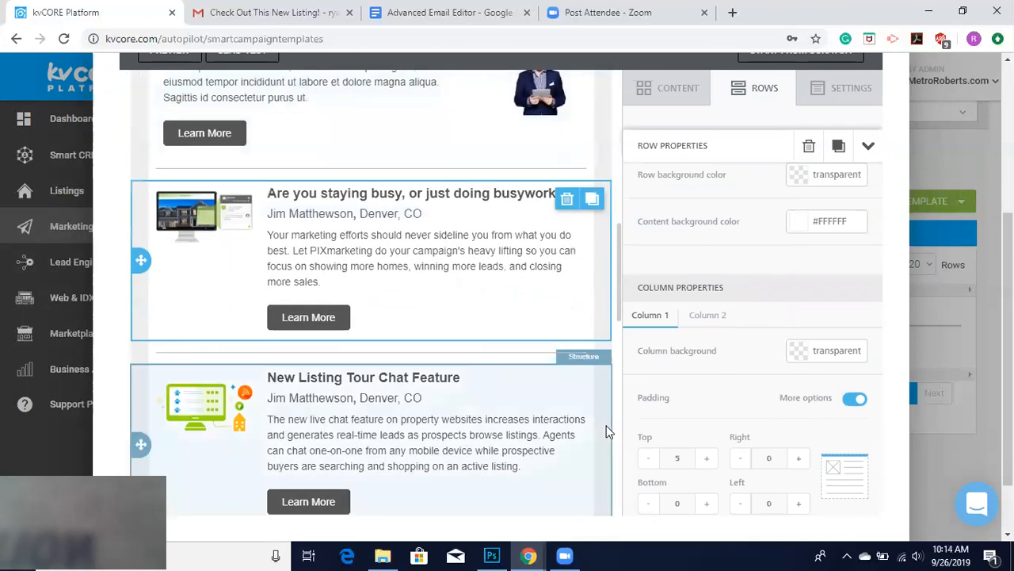
scroll(835, 443, "down", 3)
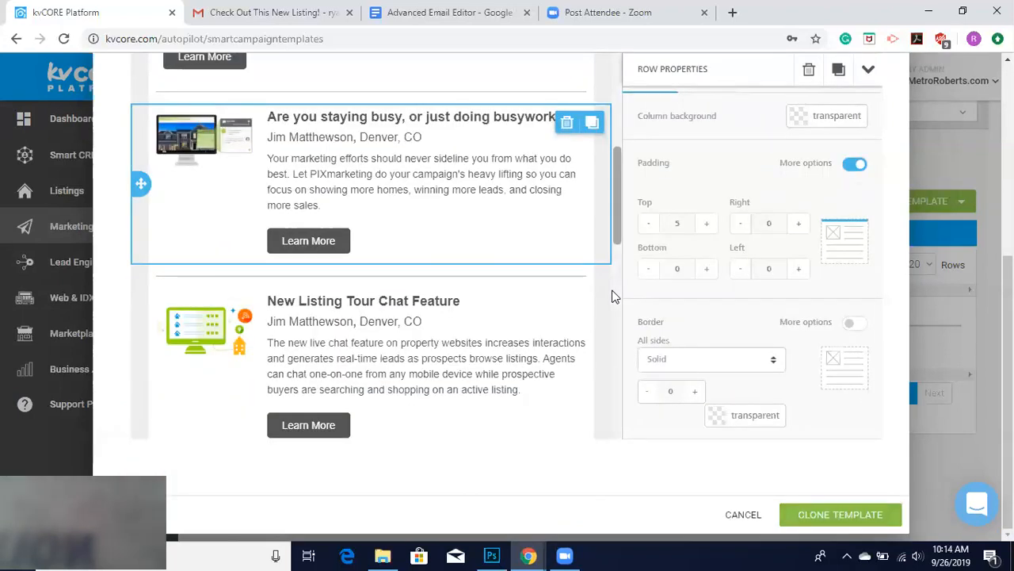
scroll(611, 294, "up", 10)
scroll(349, 151, "up", 1)
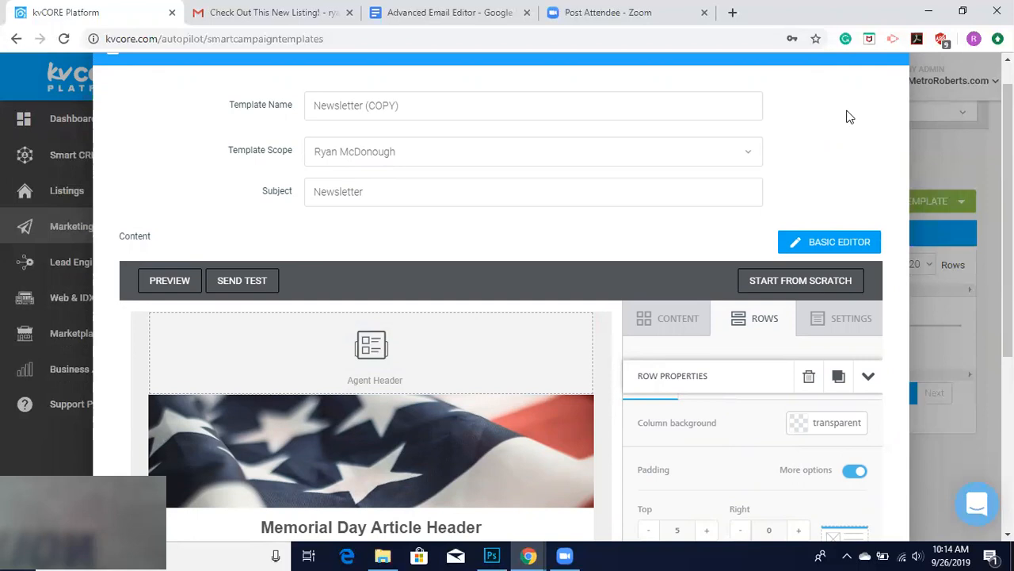
scroll(833, 118, "up", 1)
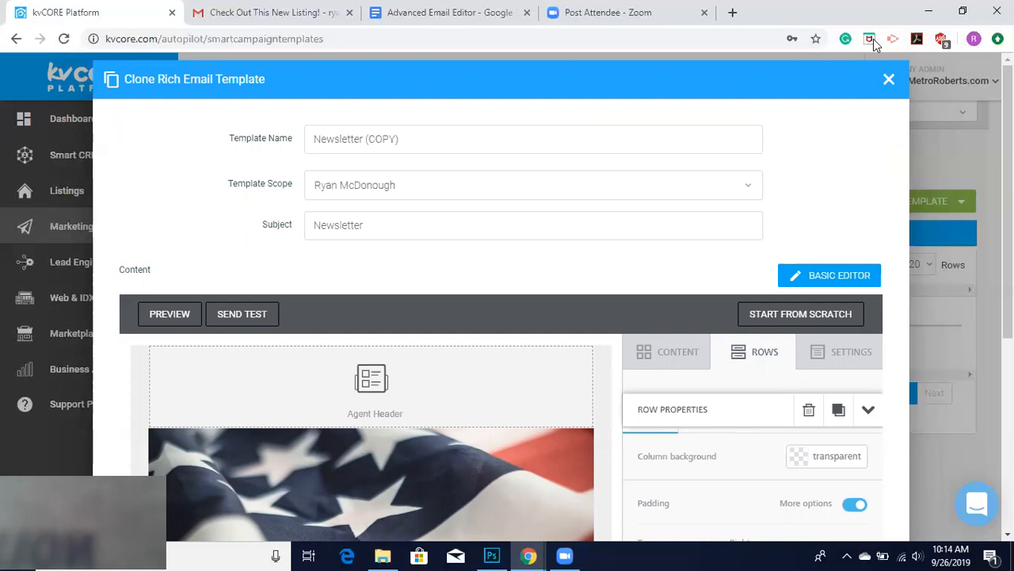
Step: Close the Newsletter clone without saving it and clear the template search
left_click(888, 79)
left_click(458, 390)
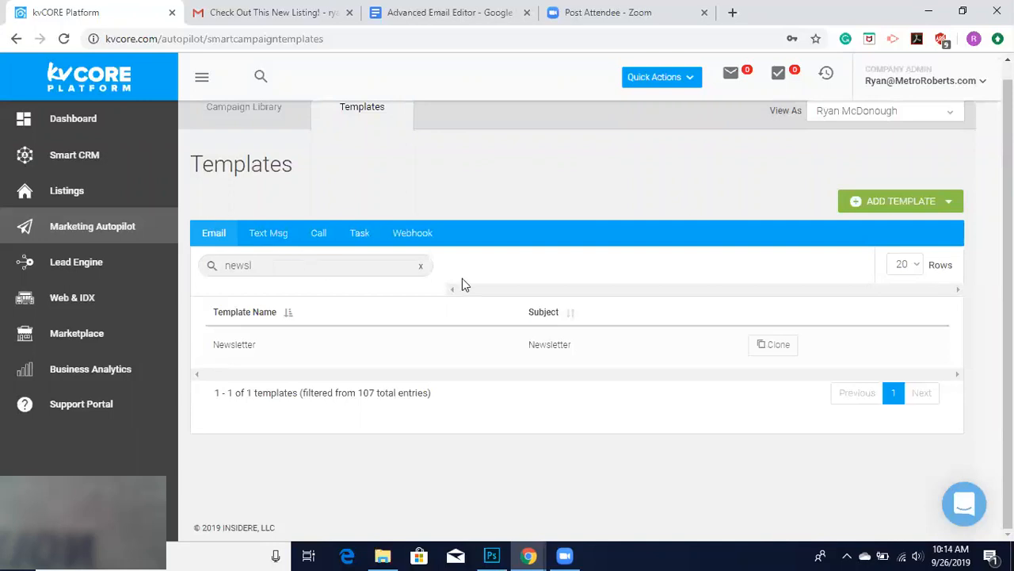
left_click(420, 265)
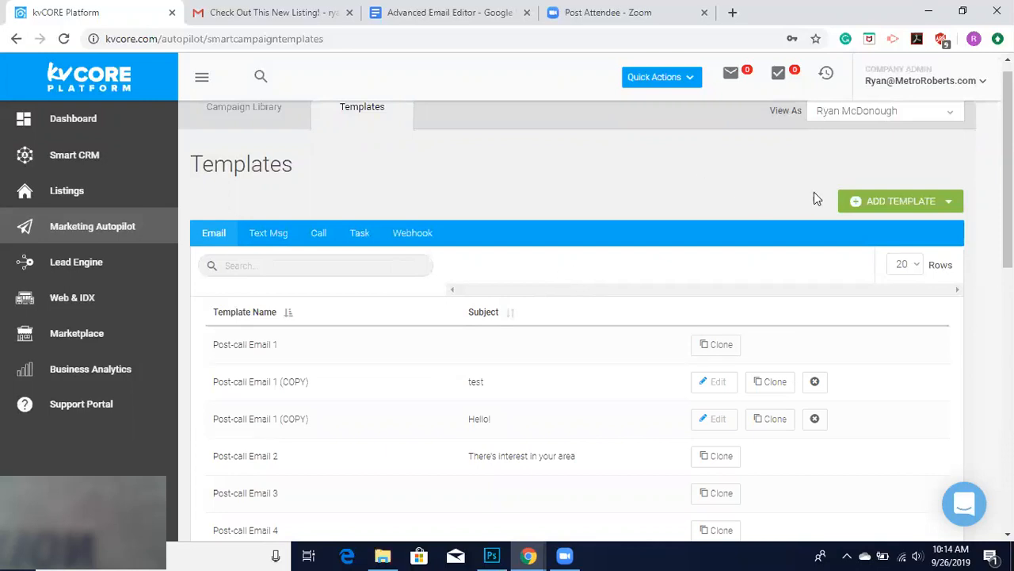
Step: Start a new email template and switch its content to the Advanced Editor
left_click(856, 208)
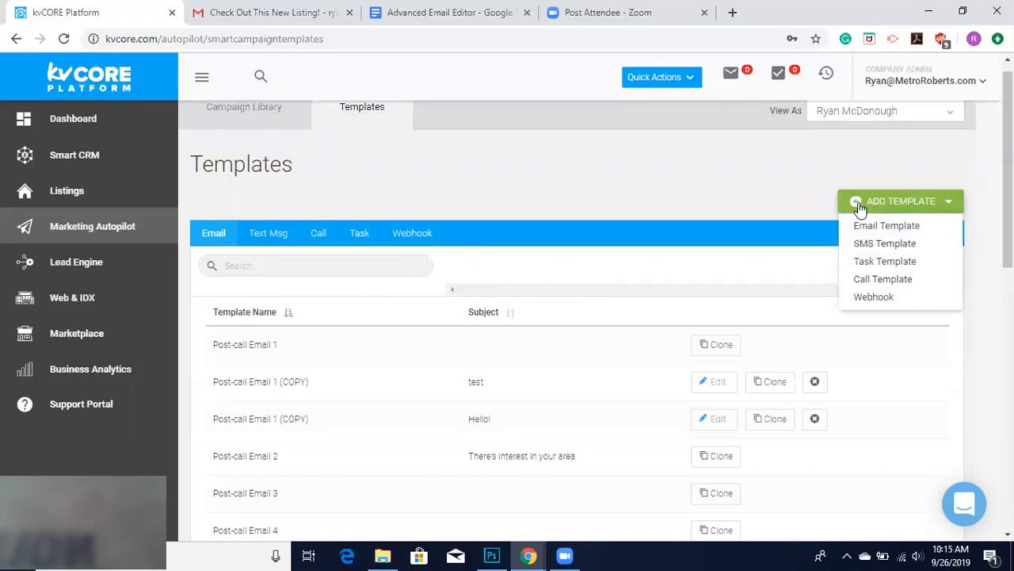
left_click(869, 226)
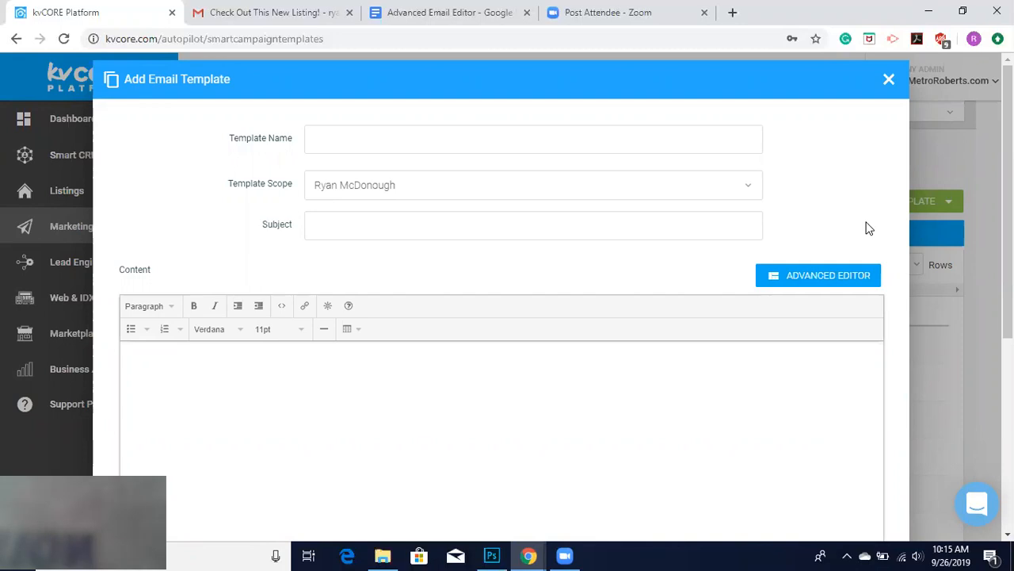
left_click(829, 277)
left_click(468, 400)
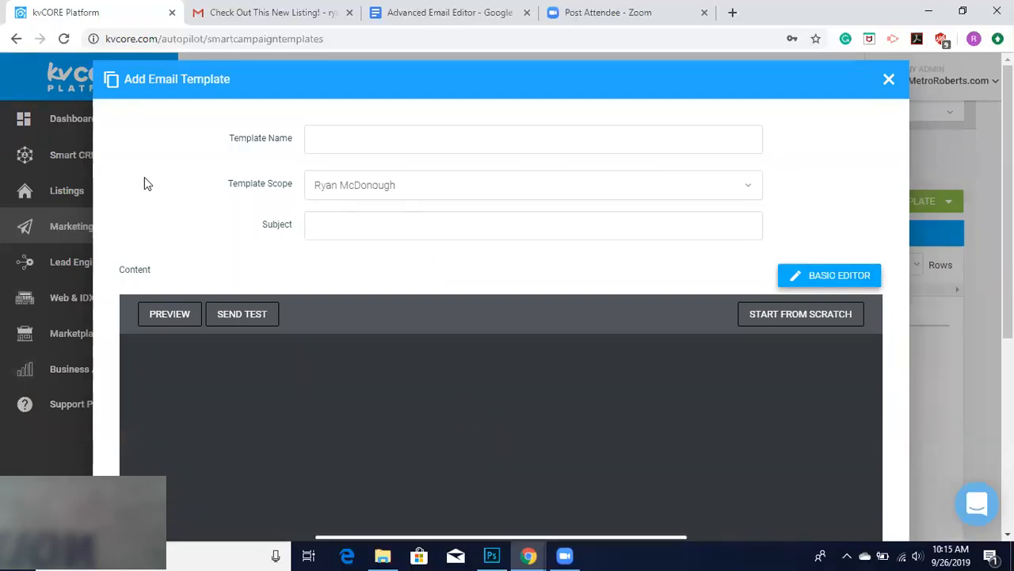
Step: Start the template's content from scratch and place a dynamic content block in the empty layout
scroll(144, 177, "down", 2)
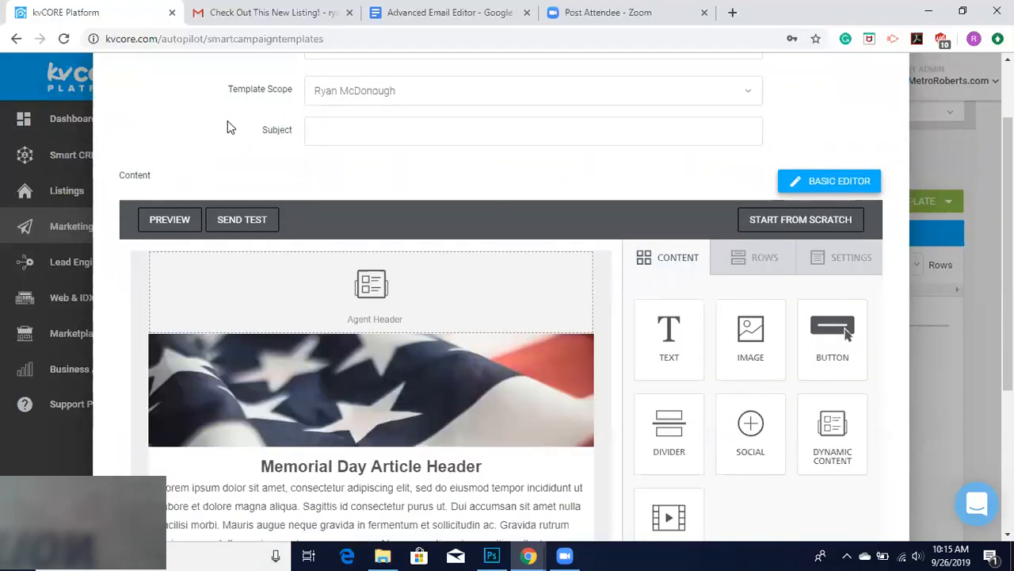
scroll(229, 127, "up", 2)
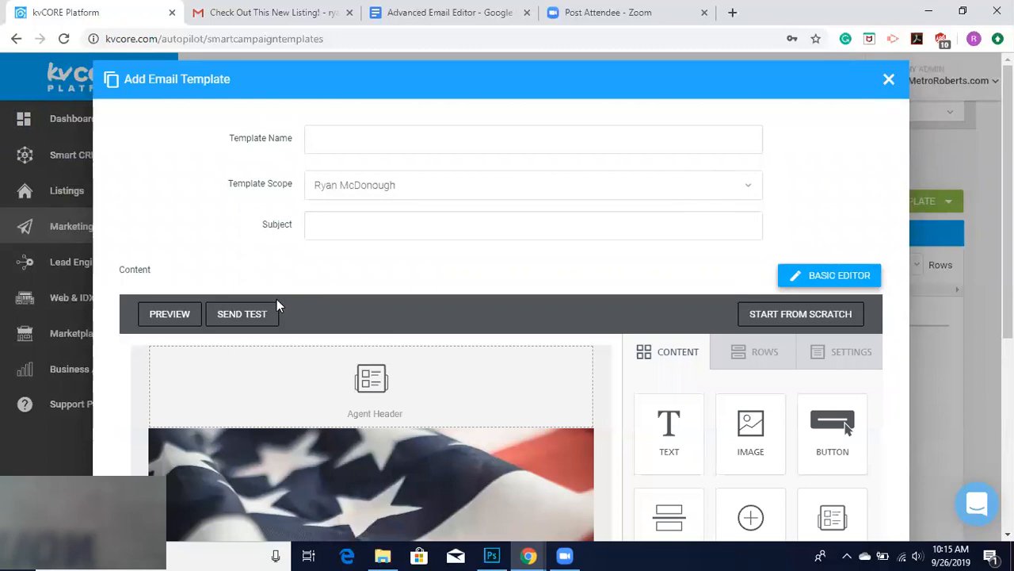
left_click(789, 318)
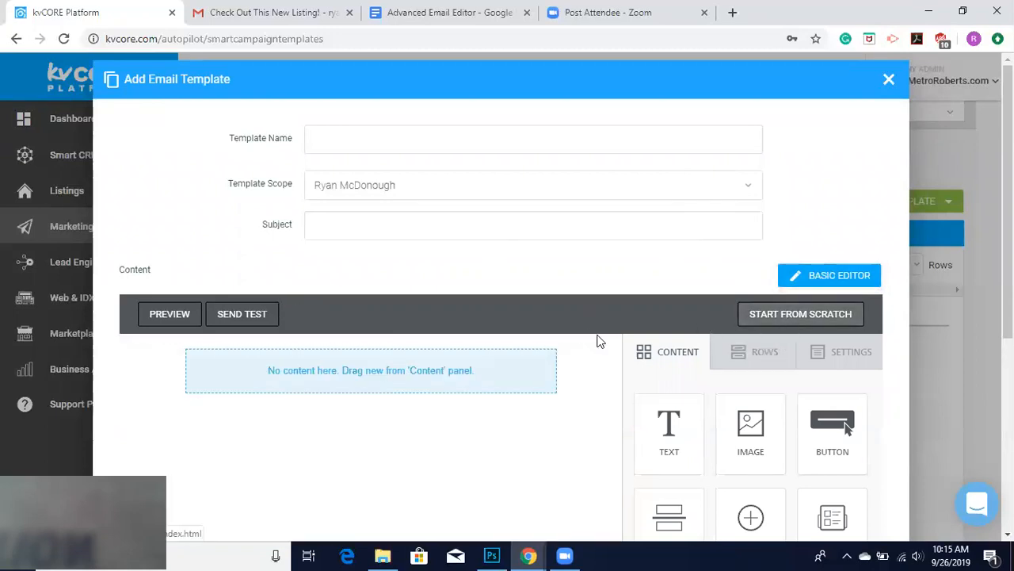
scroll(168, 232, "down", 1)
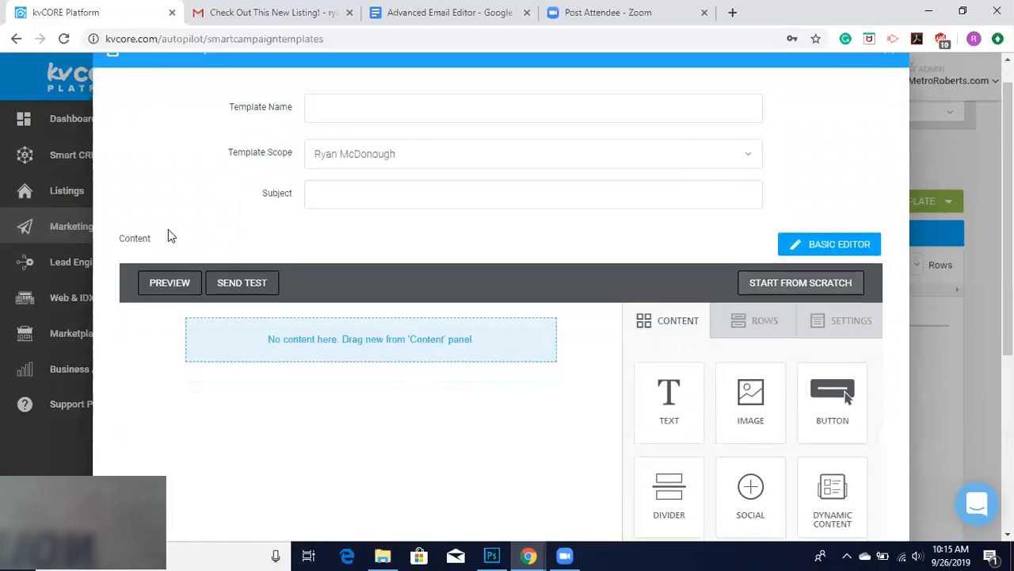
left_click_drag(832, 487, 352, 321)
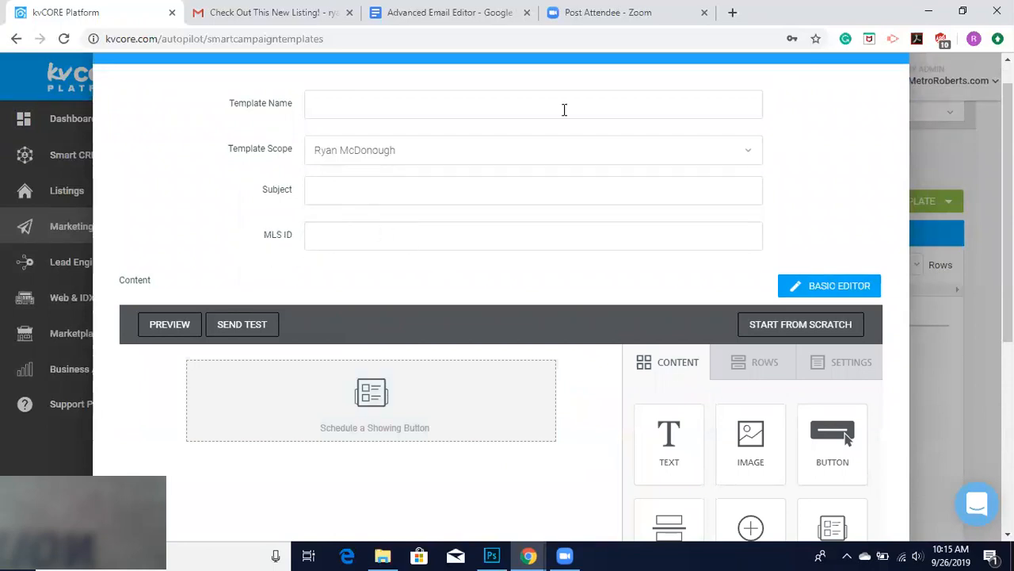
Step: Copy the example listing ID B1225494 from the Advanced Email Editor Google Doc and enter it as the template's MLS ID
left_click(391, 14)
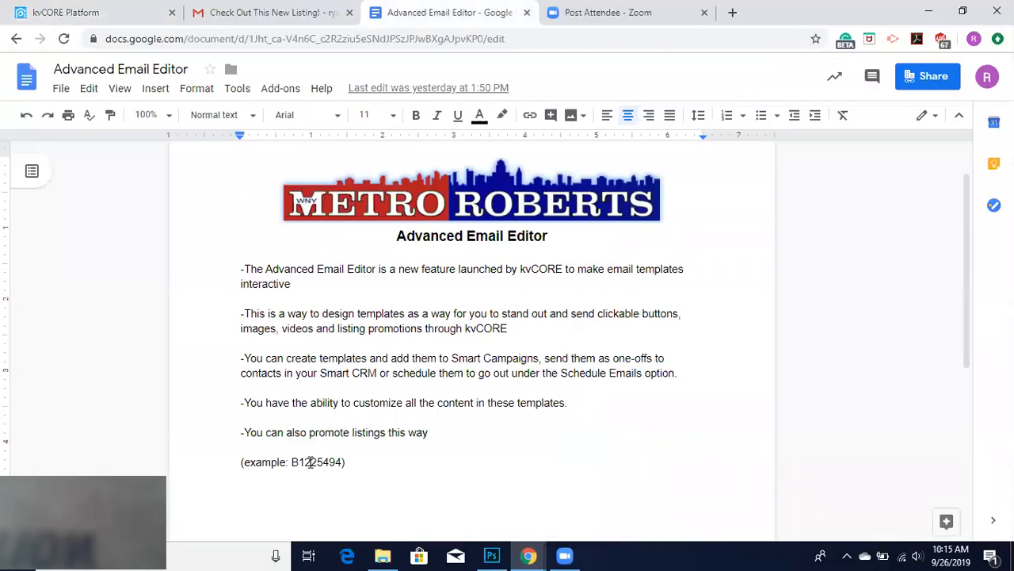
double_click(311, 462)
key("ctrl+c")
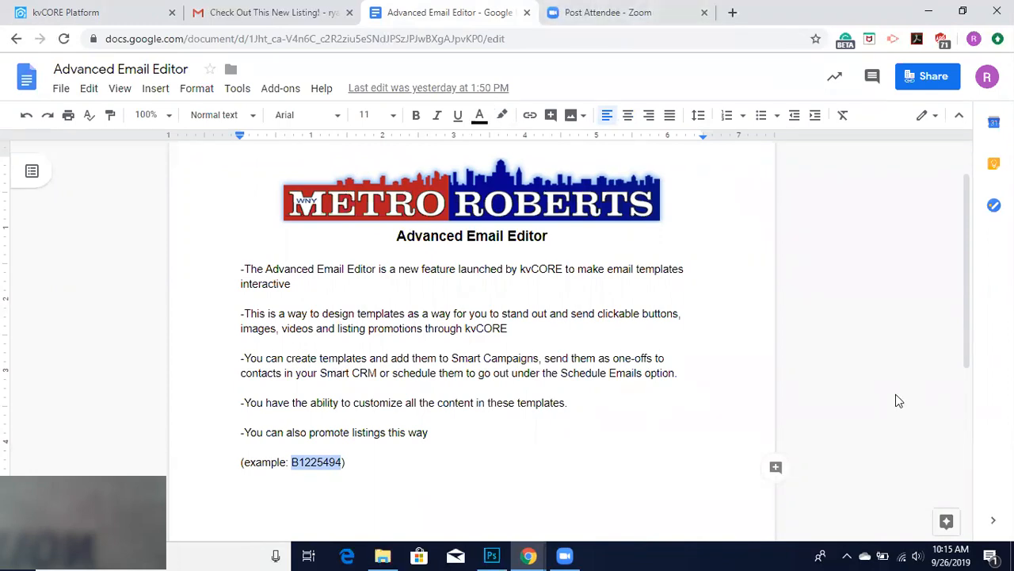
left_click(86, 19)
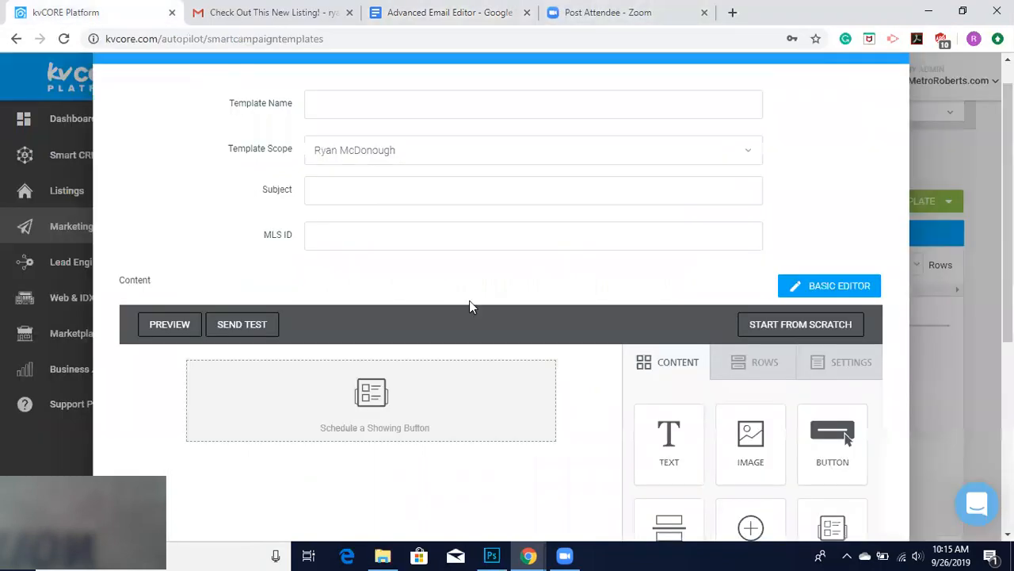
left_click(330, 238)
key("ctrl+v")
left_click(349, 283)
Step: Look through the dynamic content options for the placed block, set it to Agent Header, and return to the available content elements
scroll(110, 461, "down", 2)
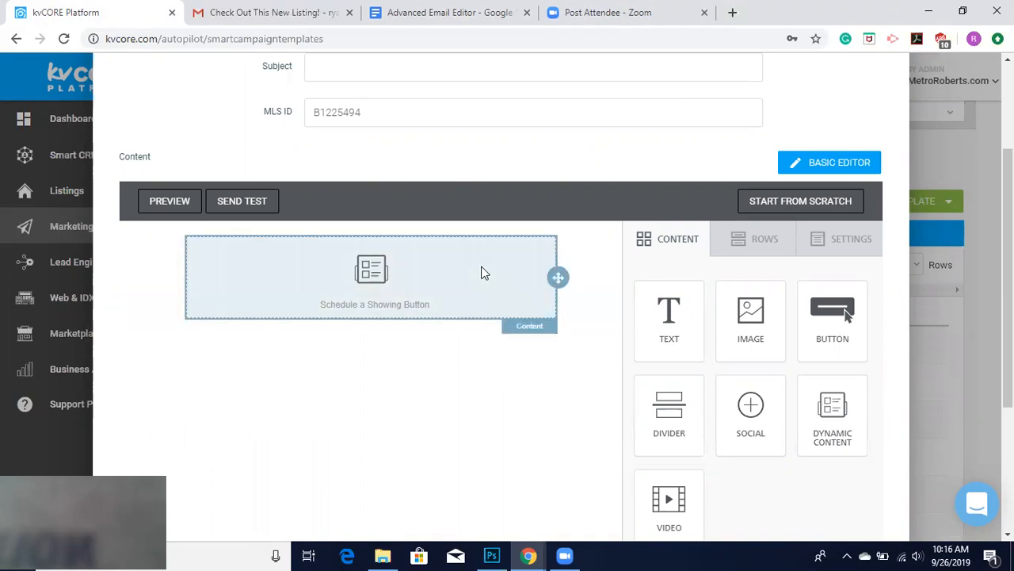
left_click(415, 269)
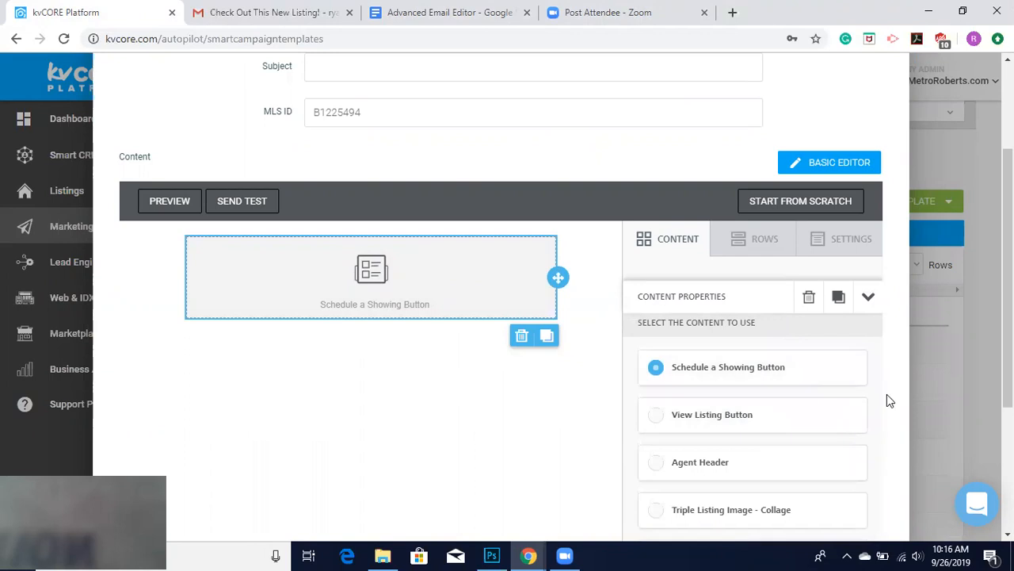
scroll(889, 406, "down", 1)
scroll(737, 388, "down", 1)
scroll(737, 388, "up", 1)
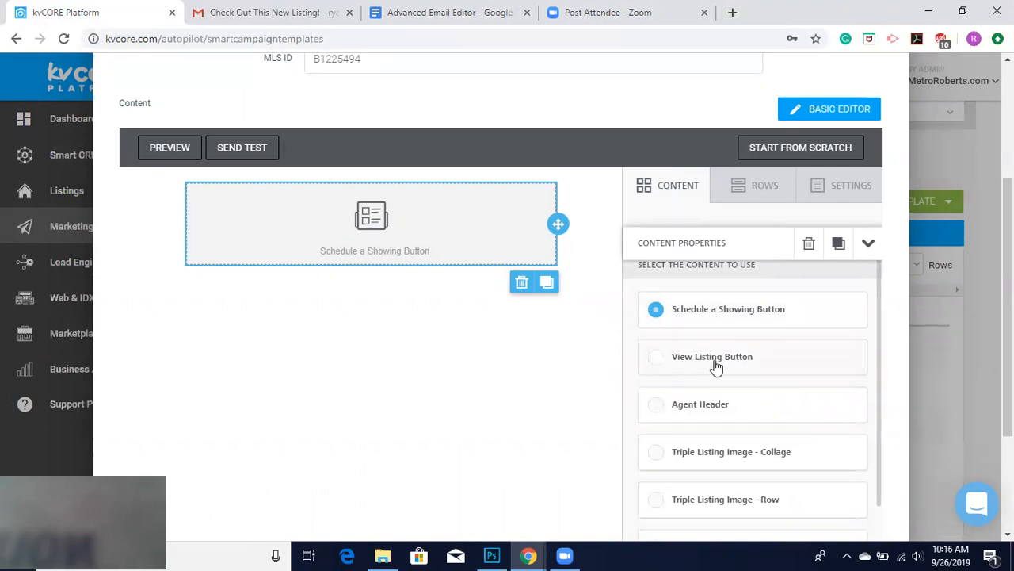
scroll(797, 373, "down", 2)
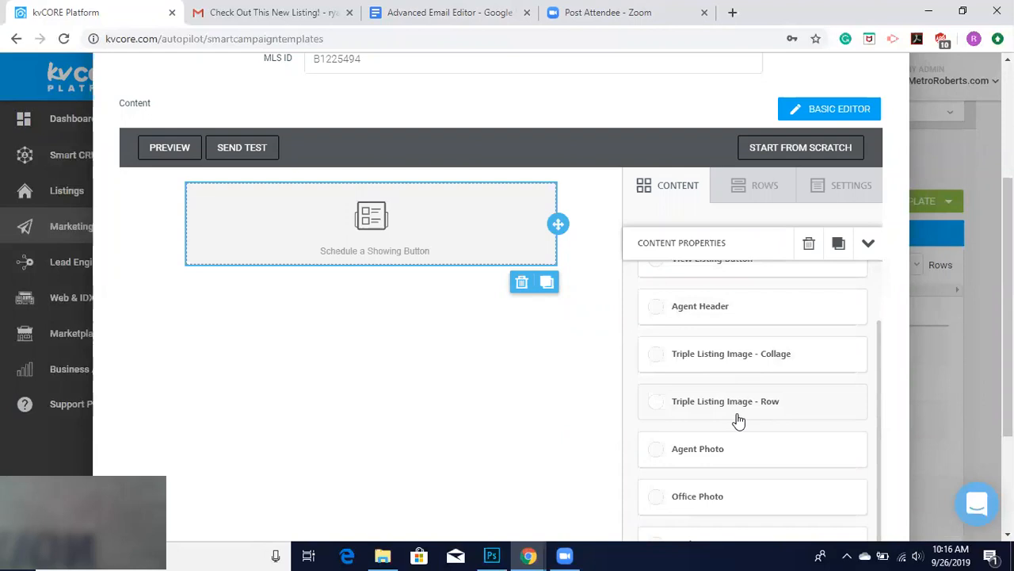
scroll(739, 421, "down", 3)
scroll(729, 345, "up", 5)
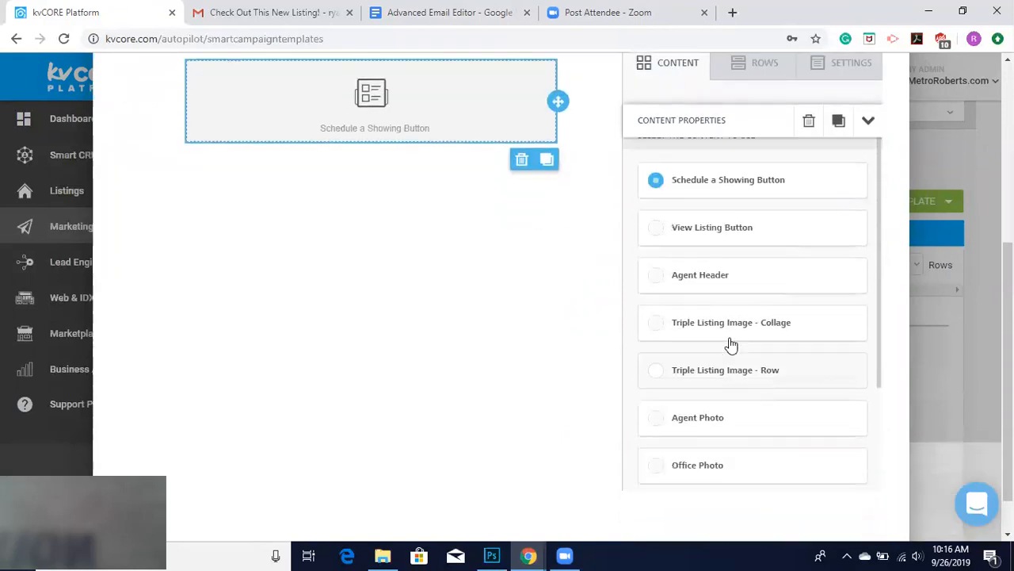
scroll(731, 345, "up", 1)
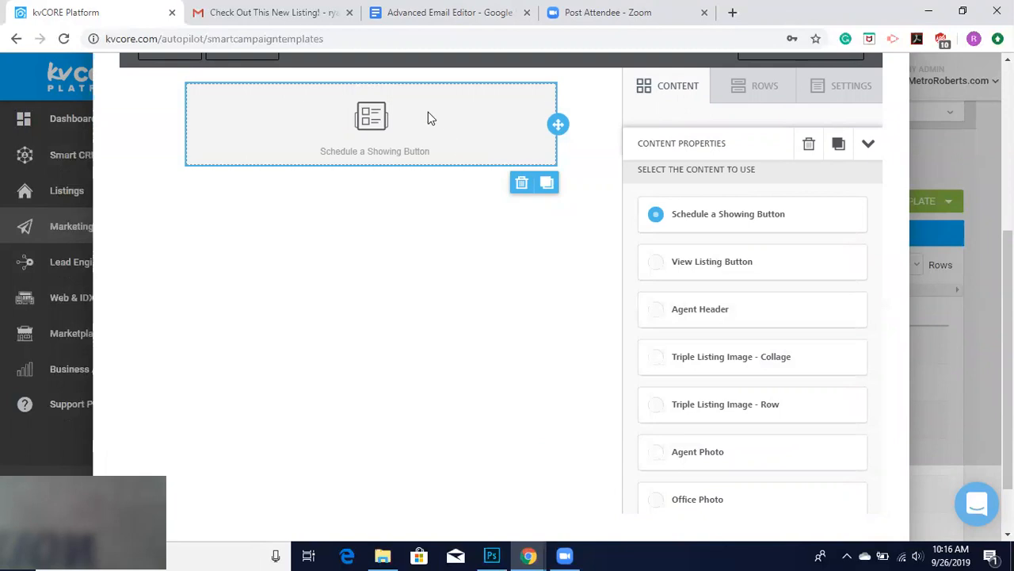
left_click(702, 308)
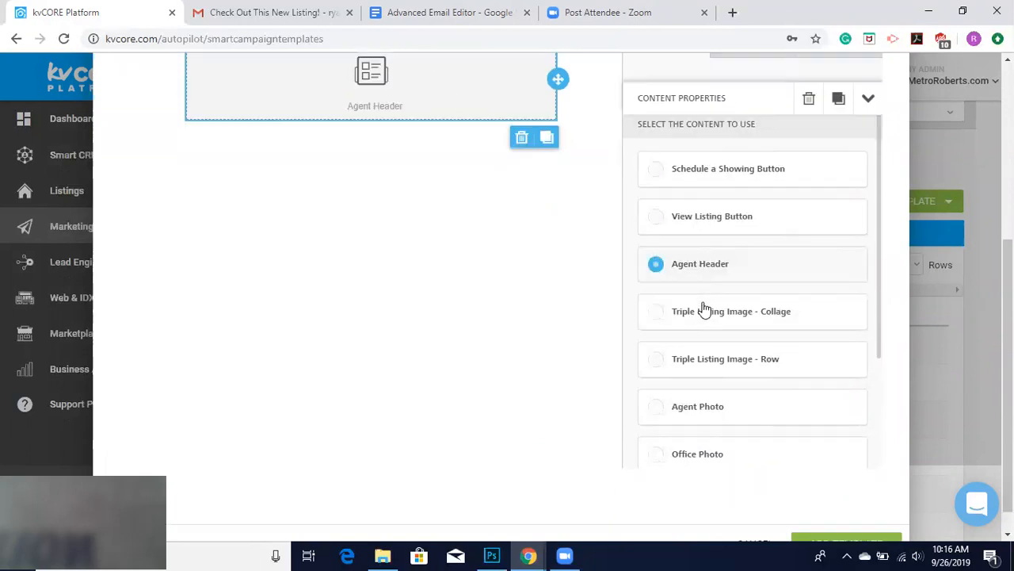
scroll(510, 278, "up", 1)
left_click(650, 103)
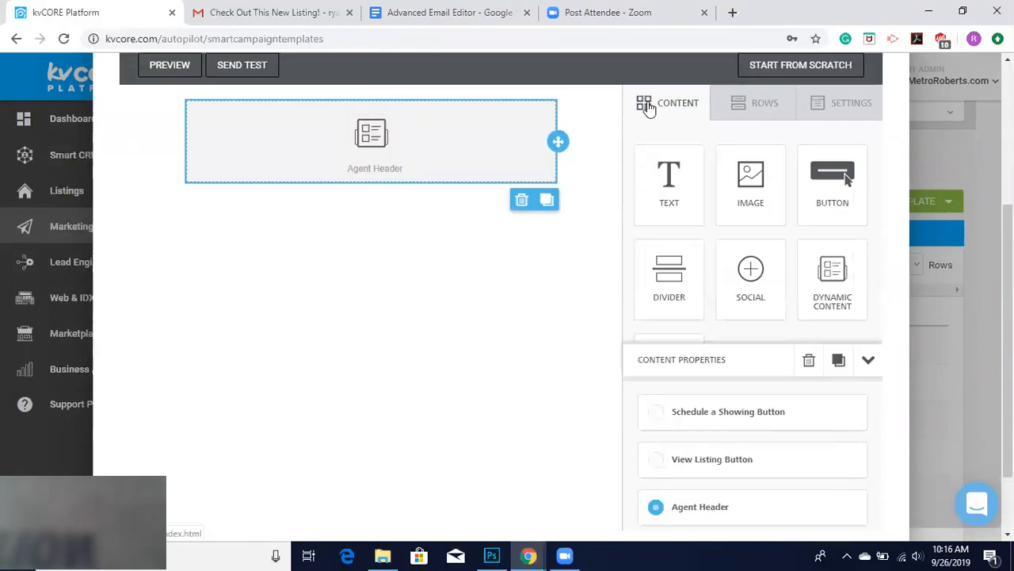
Step: Add a dynamic content block below the Agent Header and set it to Main Listing Image
left_click_drag(844, 300, 394, 184)
left_click(402, 253)
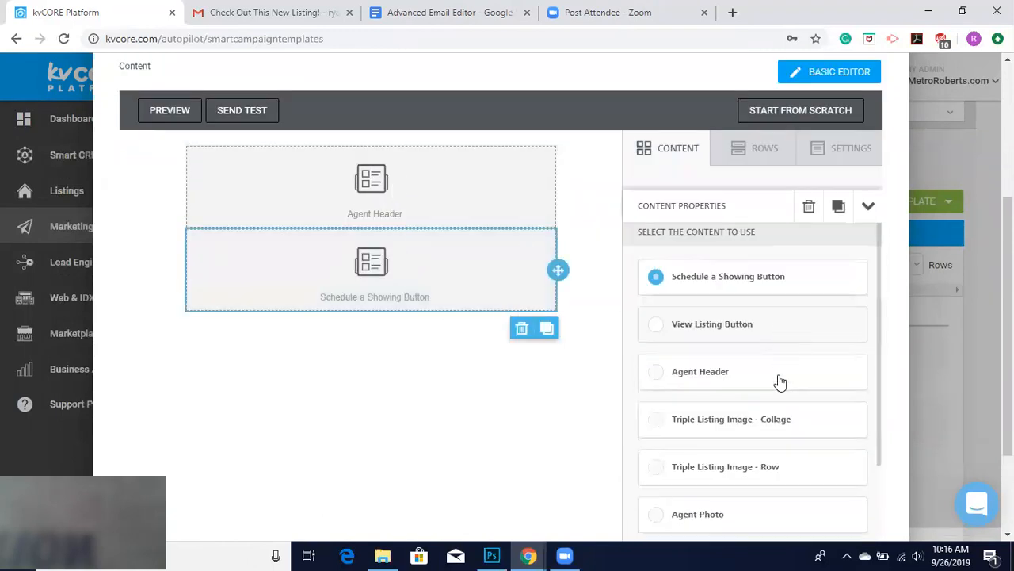
scroll(779, 421, "down", 2)
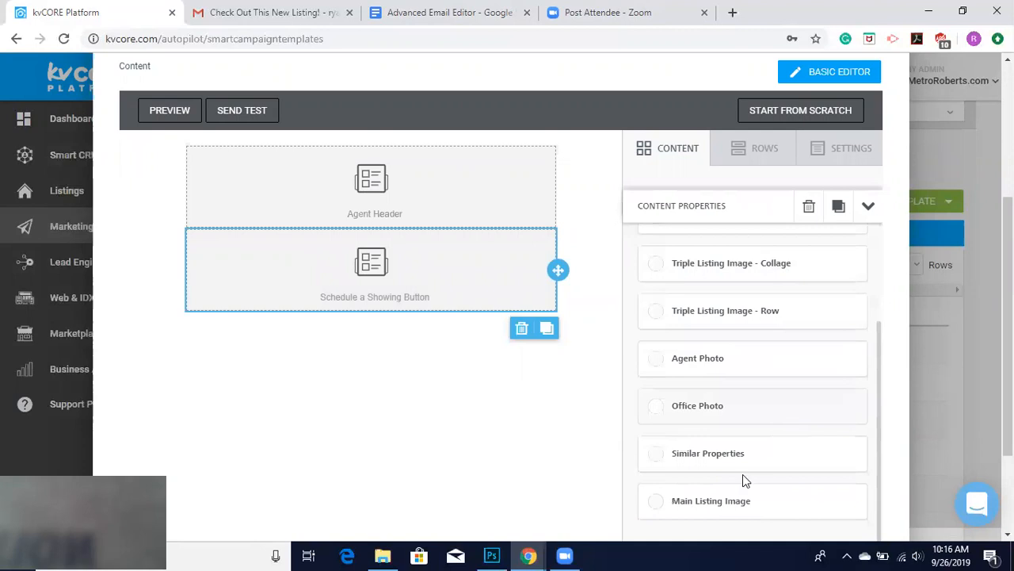
left_click(713, 504)
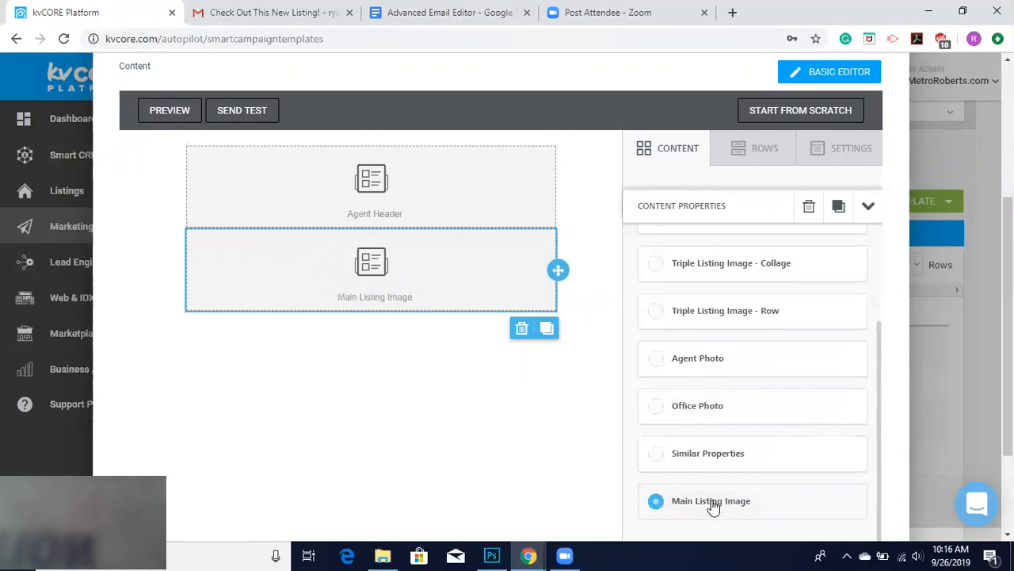
Step: Add another dynamic content block below the Main Listing Image and set it to Triple Listing Image - Collage
left_click(661, 154)
left_click_drag(832, 325, 425, 310)
left_click(468, 335)
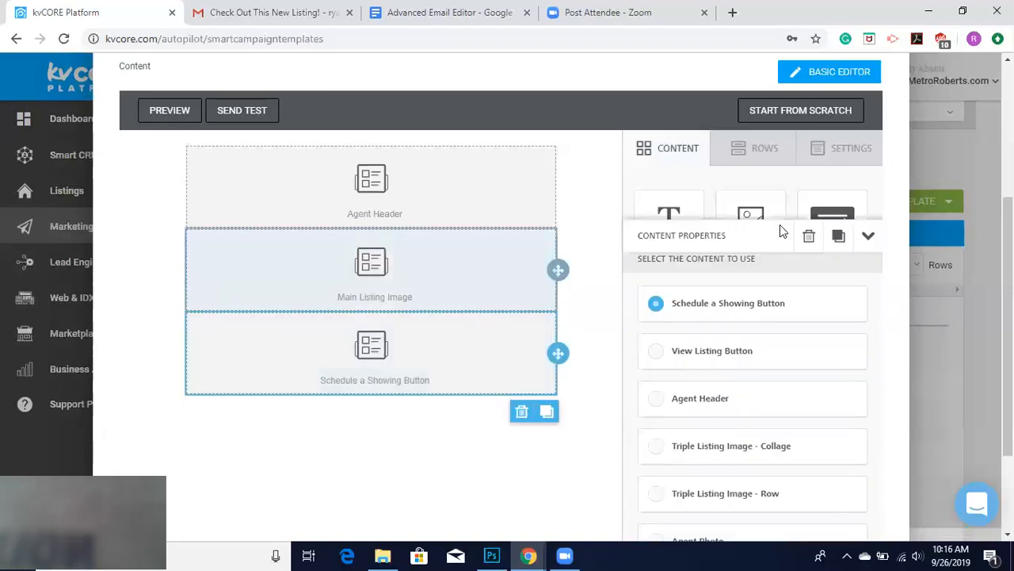
scroll(764, 377, "down", 2)
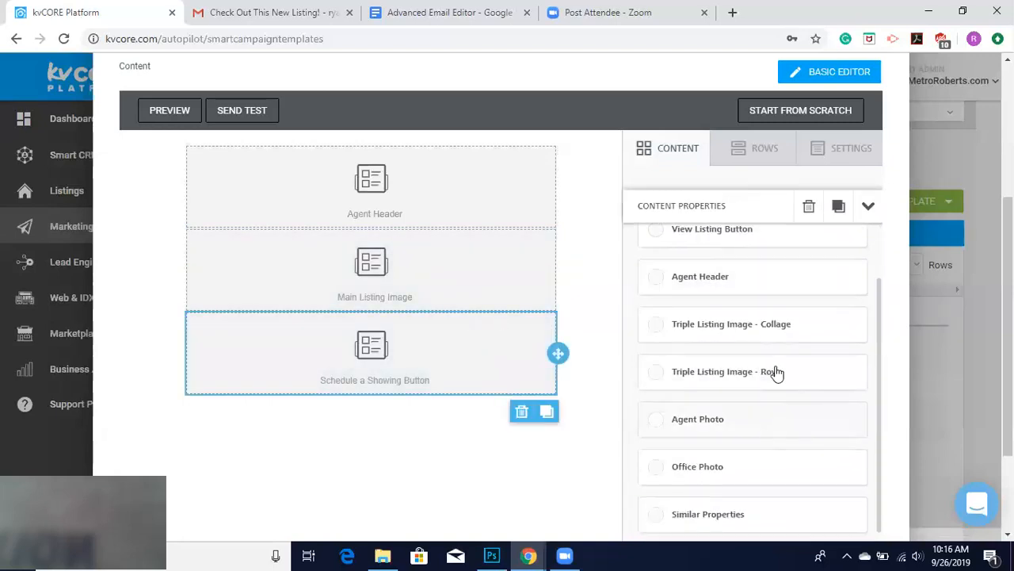
left_click(756, 323)
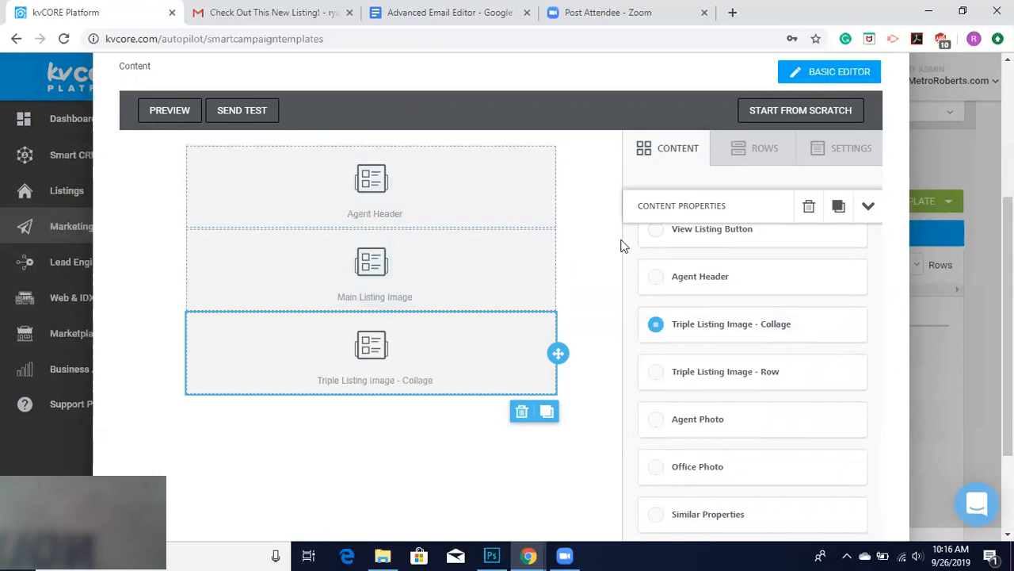
Step: Place a dynamic content block under the Triple Listing Image - Collage and set it to View Listing Button
left_click(660, 160)
left_click_drag(832, 329, 449, 396)
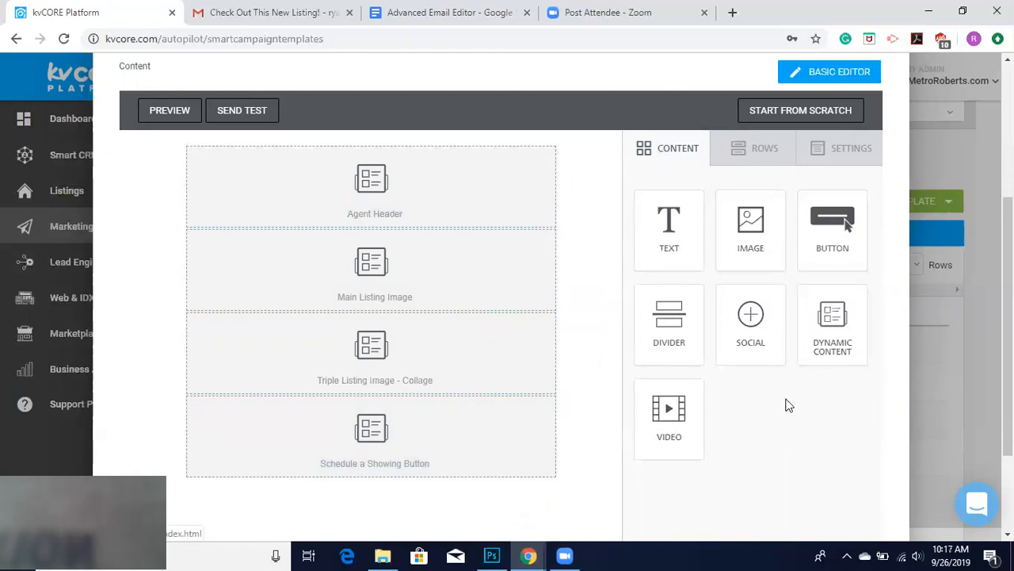
left_click(417, 433)
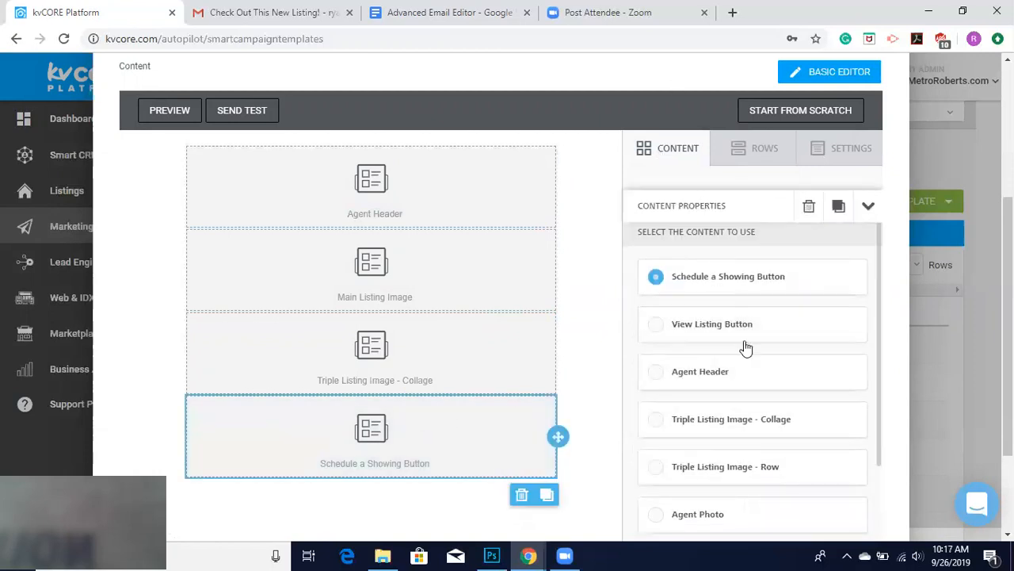
scroll(745, 376, "down", 3)
scroll(745, 381, "down", 3)
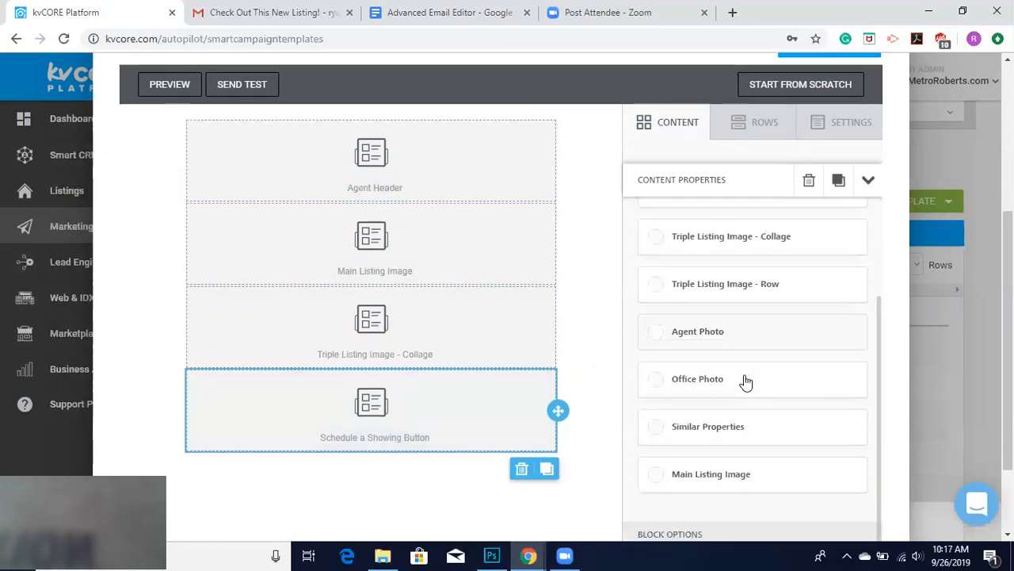
scroll(745, 380, "up", 5)
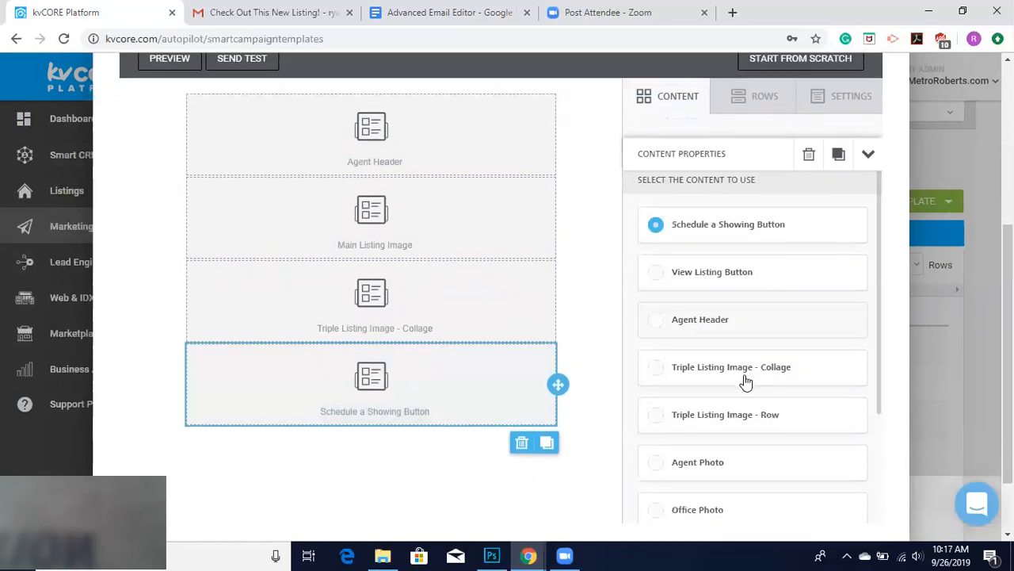
left_click(744, 276)
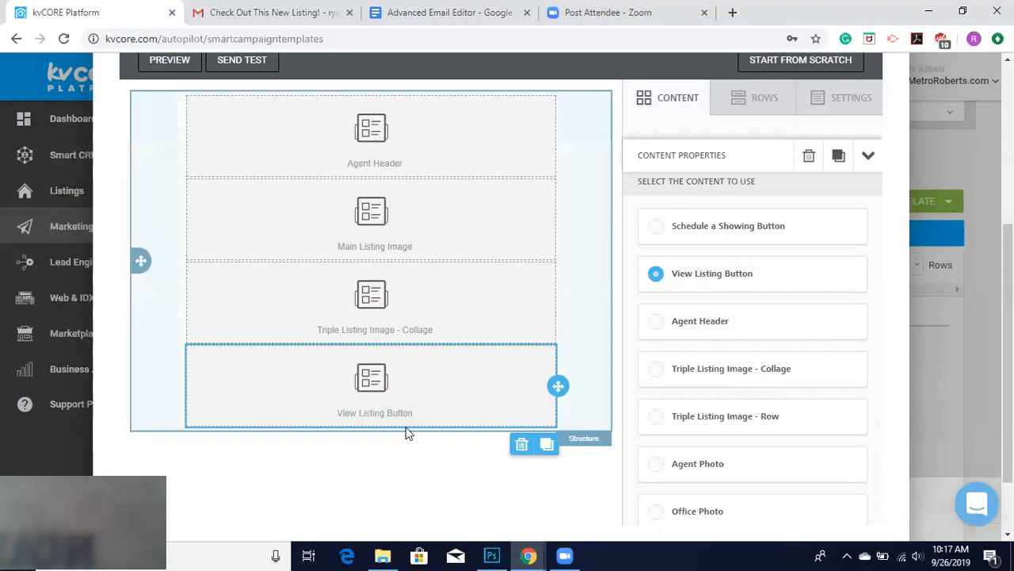
Step: Add a dynamic content block below the View Listing Button, using the Schedule a Showing Button content
left_click(665, 100)
left_click_drag(840, 271, 365, 428)
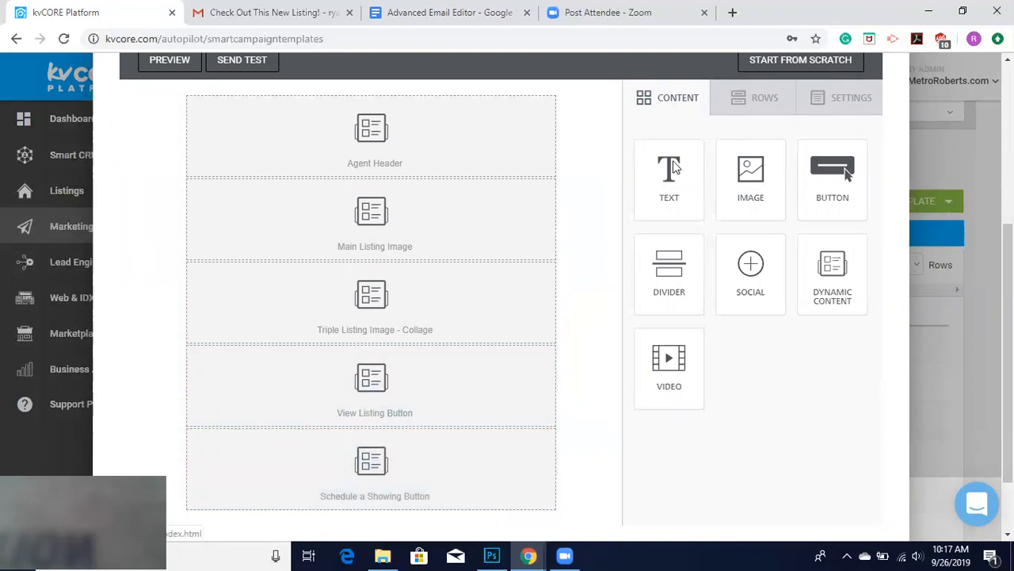
left_click(360, 452)
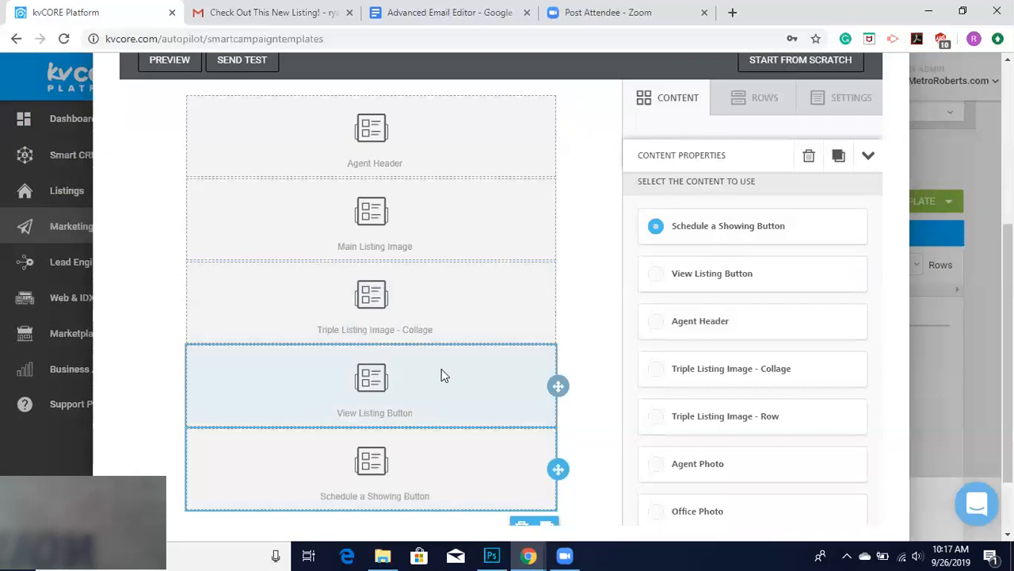
Step: Insert dividers between the Main Listing Image, Triple Listing Image - Collage, View Listing Button and Schedule a Showing Button blocks
scroll(441, 368, "up", 1)
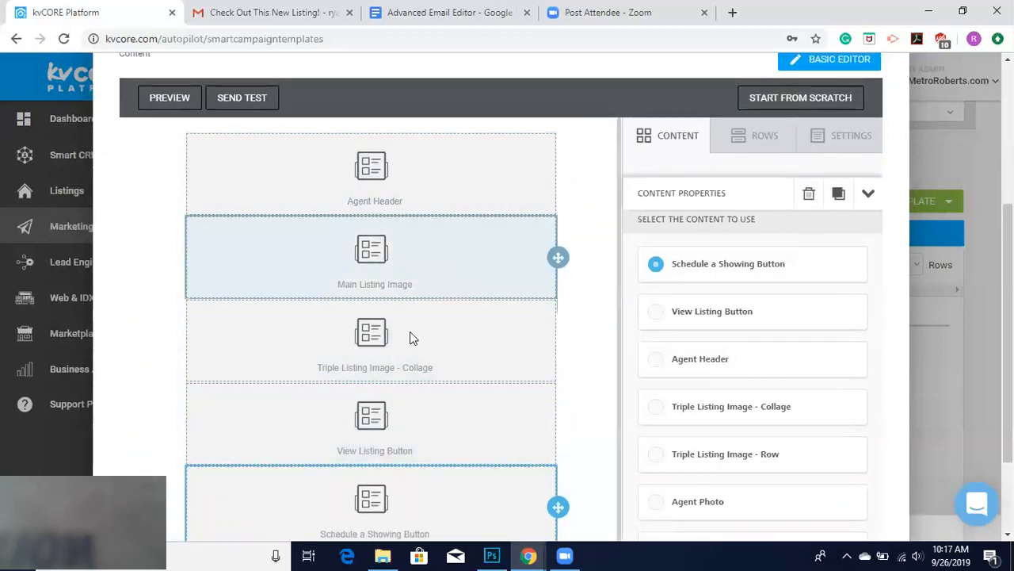
left_click(642, 136)
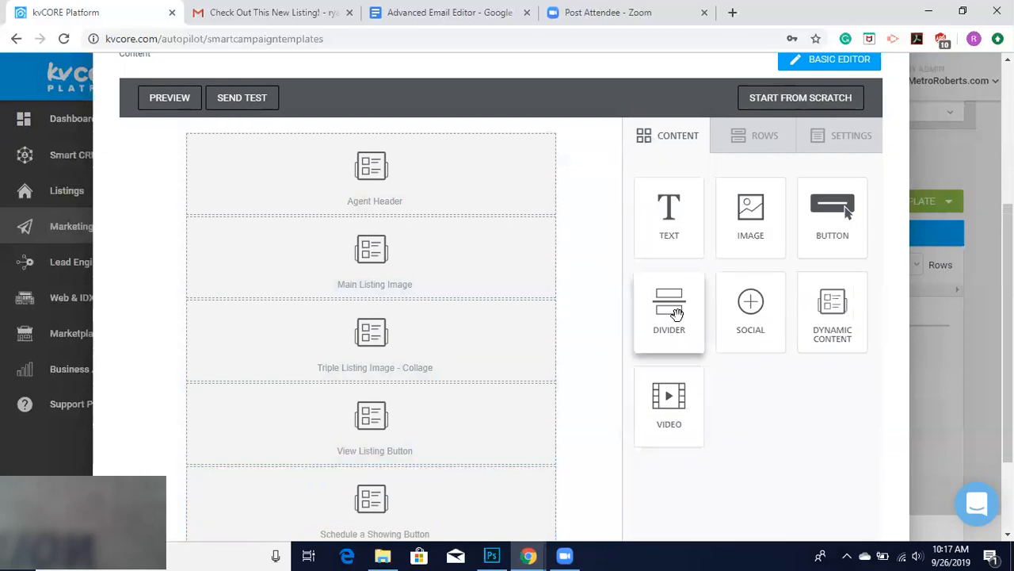
left_click_drag(676, 314, 382, 313)
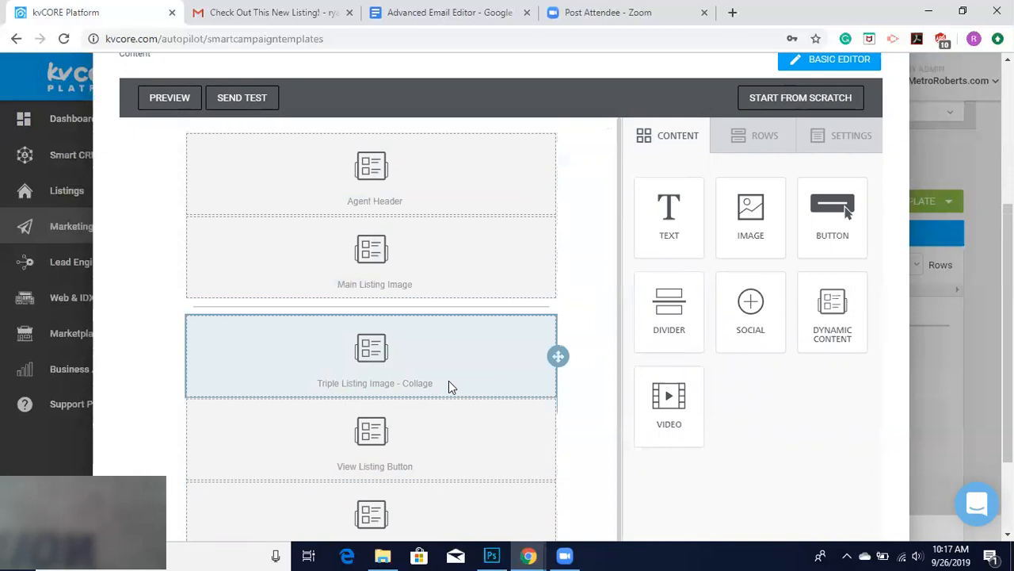
scroll(448, 380, "down", 1)
left_click_drag(672, 300, 442, 340)
left_click_drag(695, 288, 403, 441)
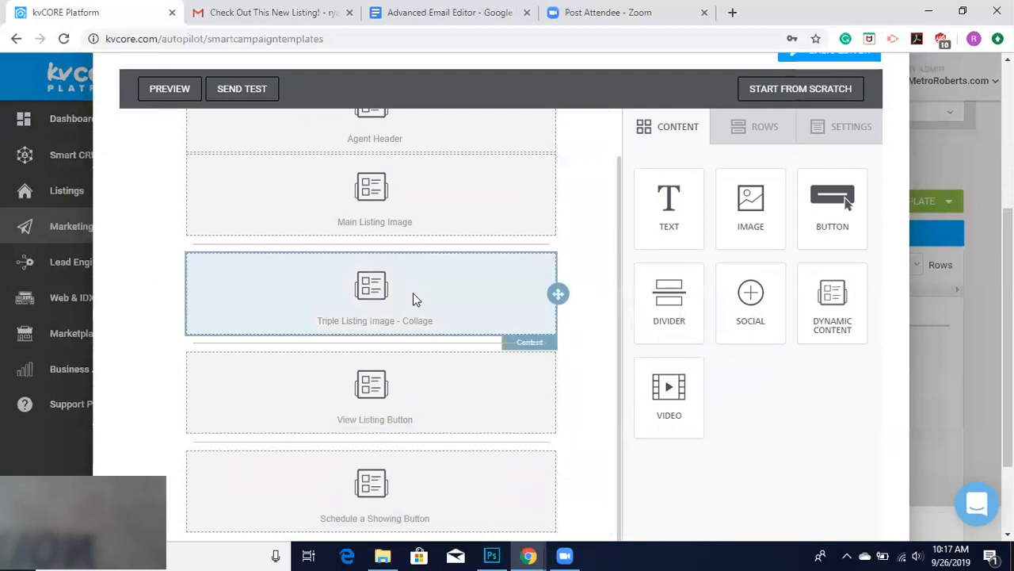
Step: Add a dynamic content block at the end of the layout, below the Schedule a Showing Button, and set it to Agent Photo
scroll(413, 293, "up", 2)
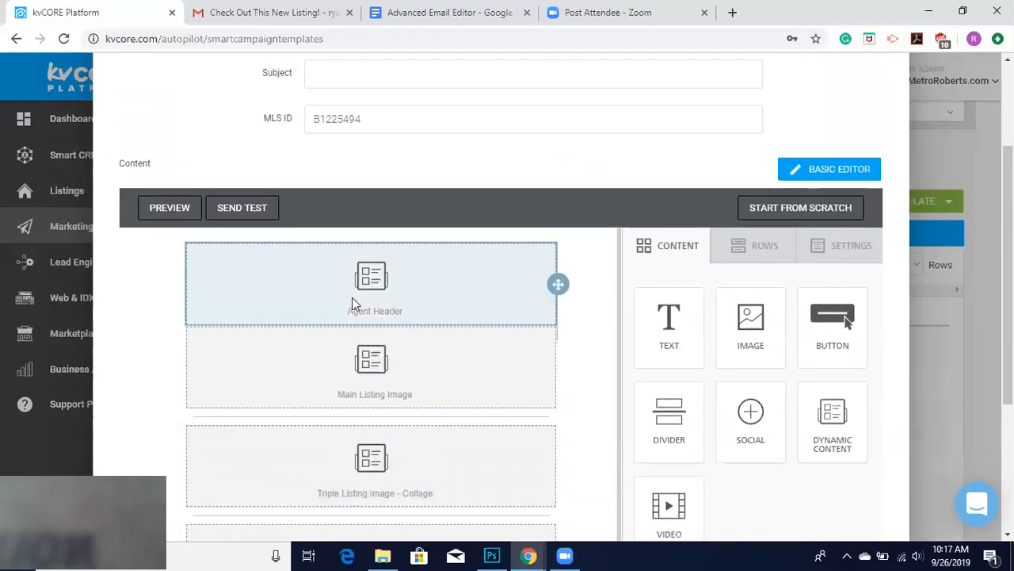
scroll(352, 297, "down", 4)
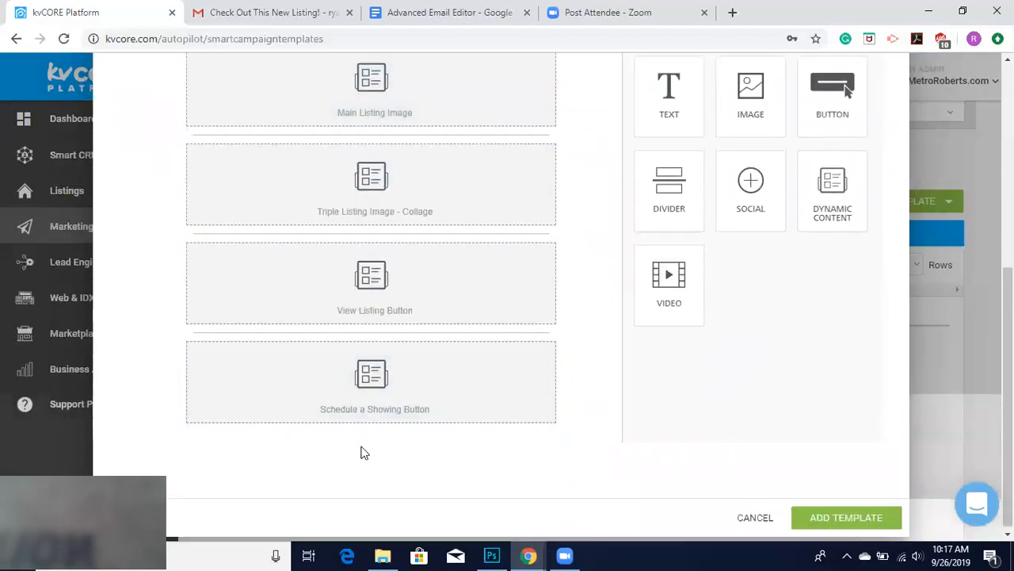
left_click_drag(828, 193, 357, 429)
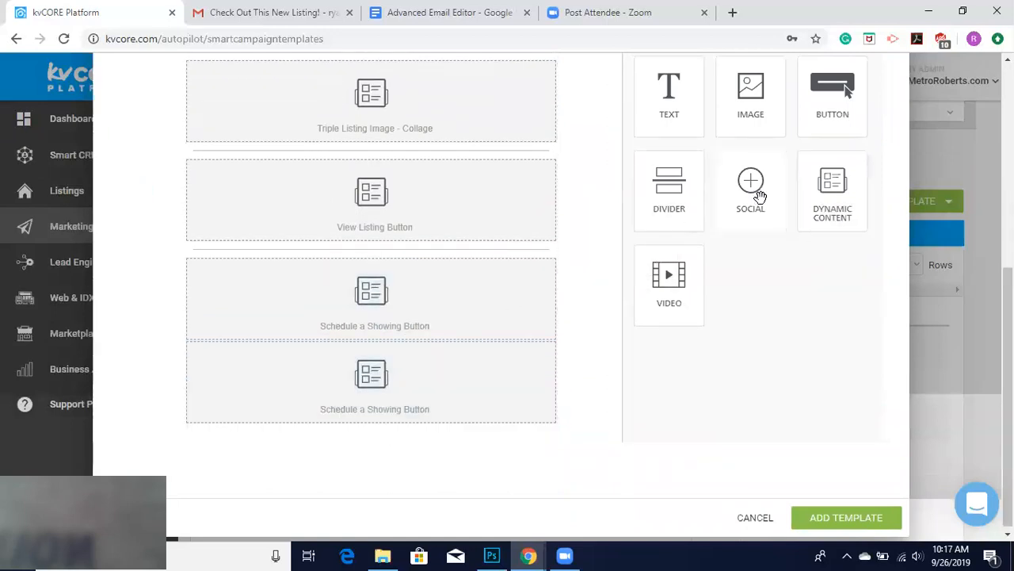
left_click(459, 392)
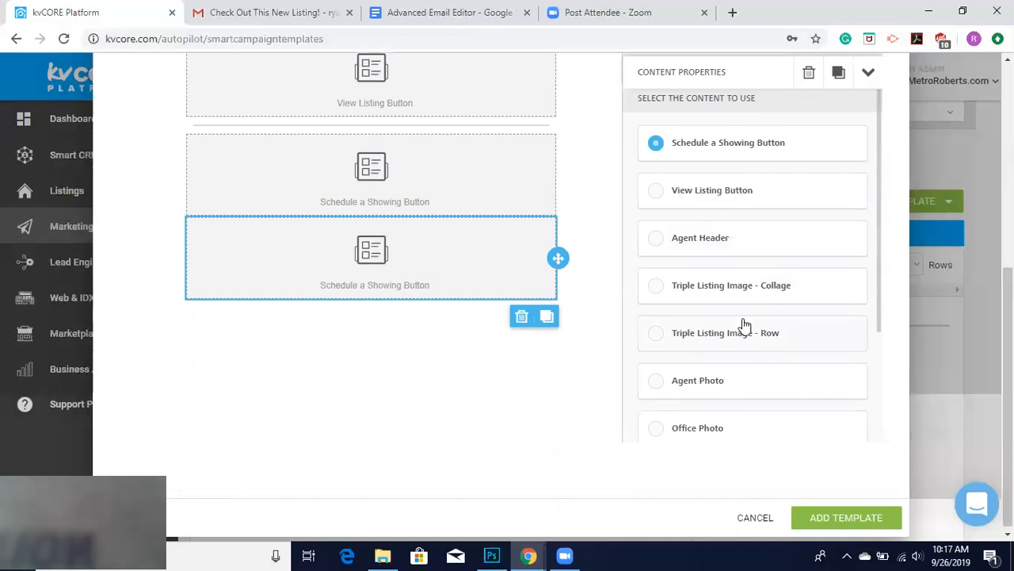
scroll(745, 332, "down", 2)
left_click(688, 226)
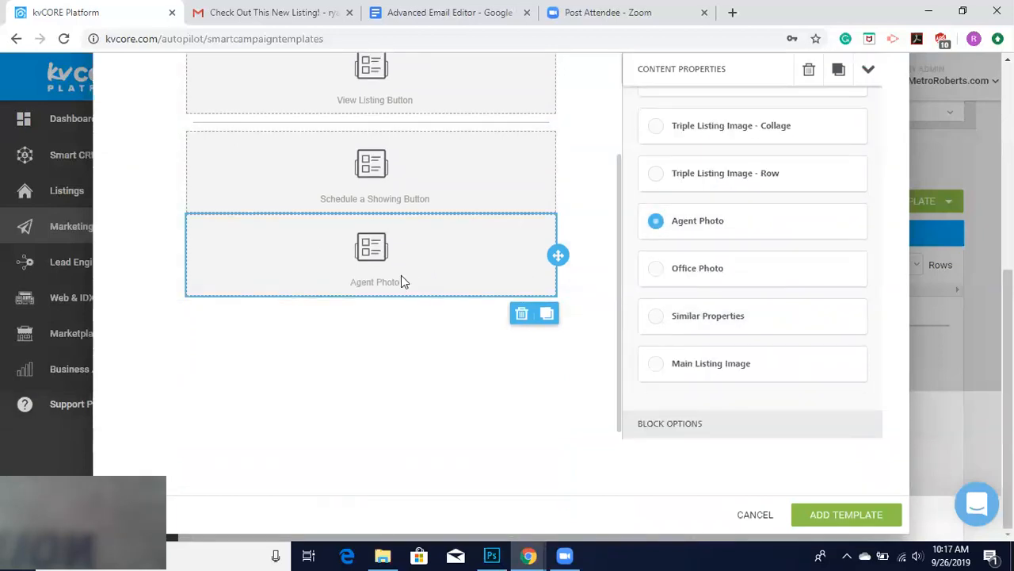
scroll(674, 283, "up", 3)
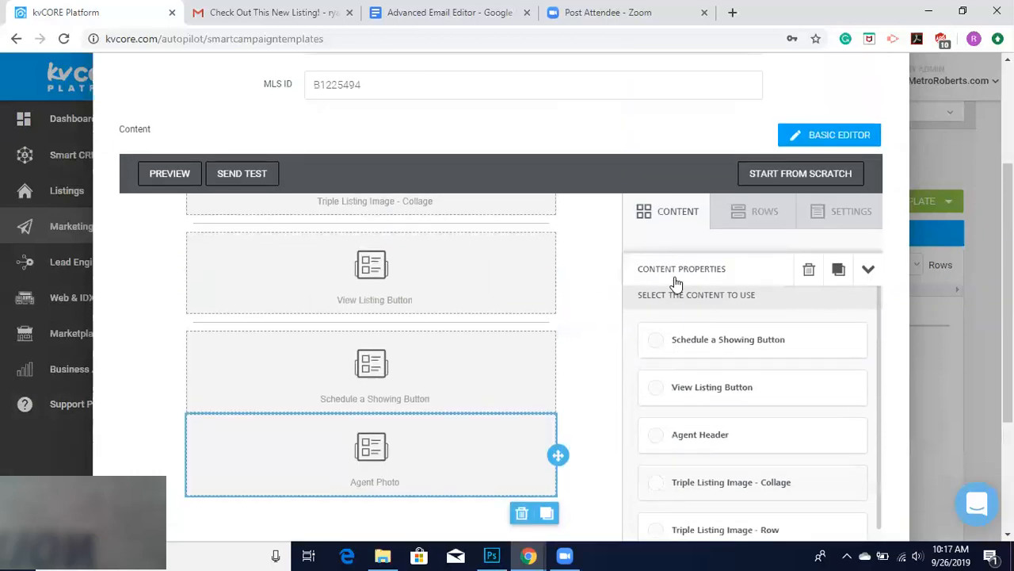
Step: Insert a divider between the Schedule a Showing Button and Agent Photo blocks
left_click(669, 222)
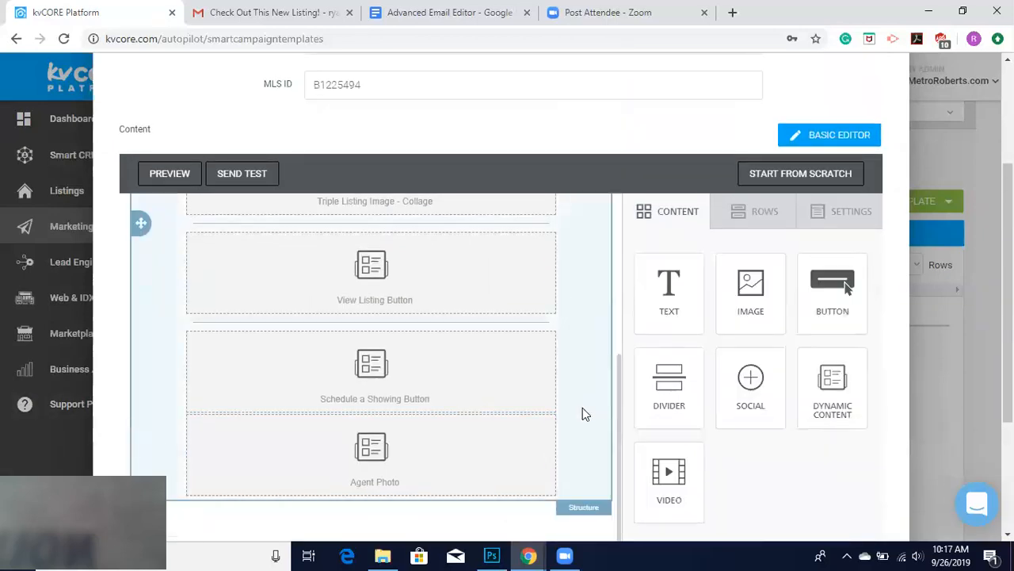
scroll(583, 412, "down", 1)
scroll(437, 310, "down", 3)
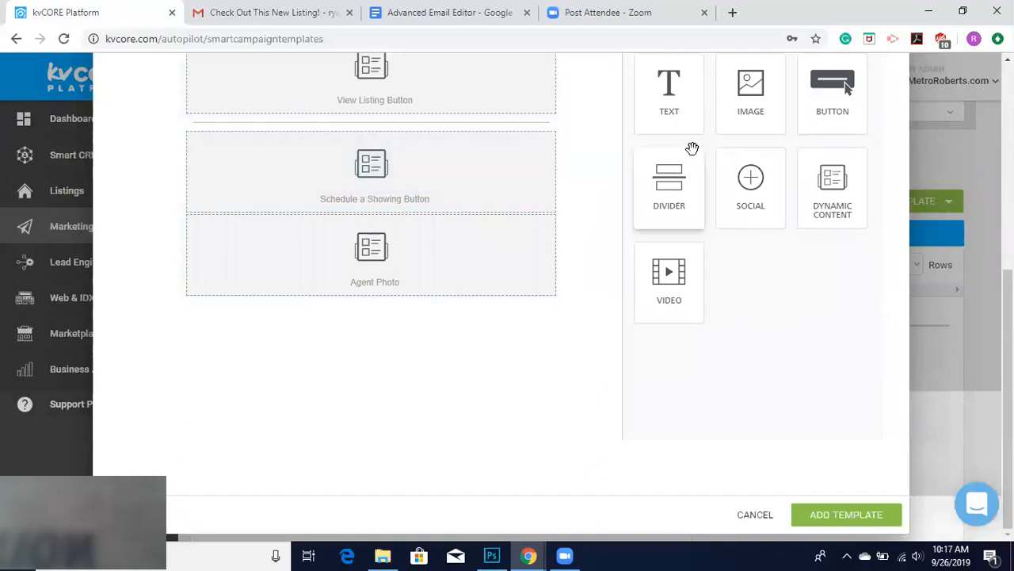
left_click_drag(669, 184, 449, 216)
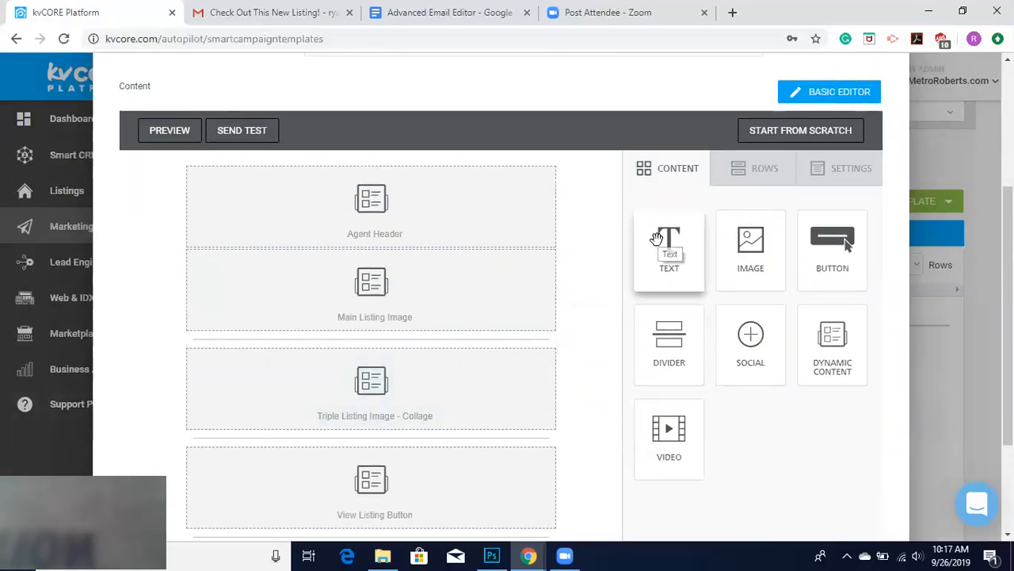
Step: Add a text block between the Agent Header and Main Listing Image and look through the merge tags available for it
left_click_drag(672, 248, 423, 252)
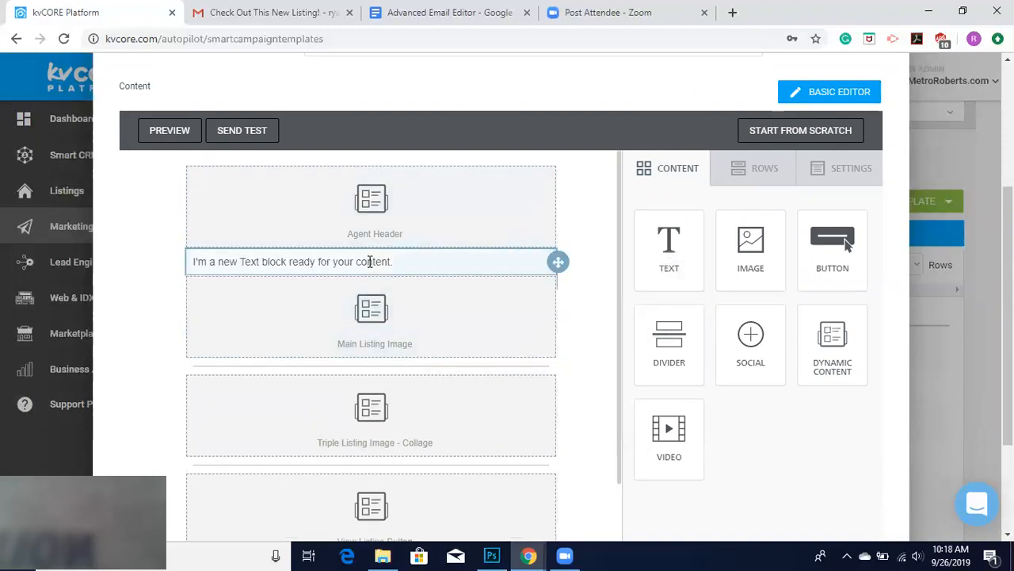
left_click(370, 262)
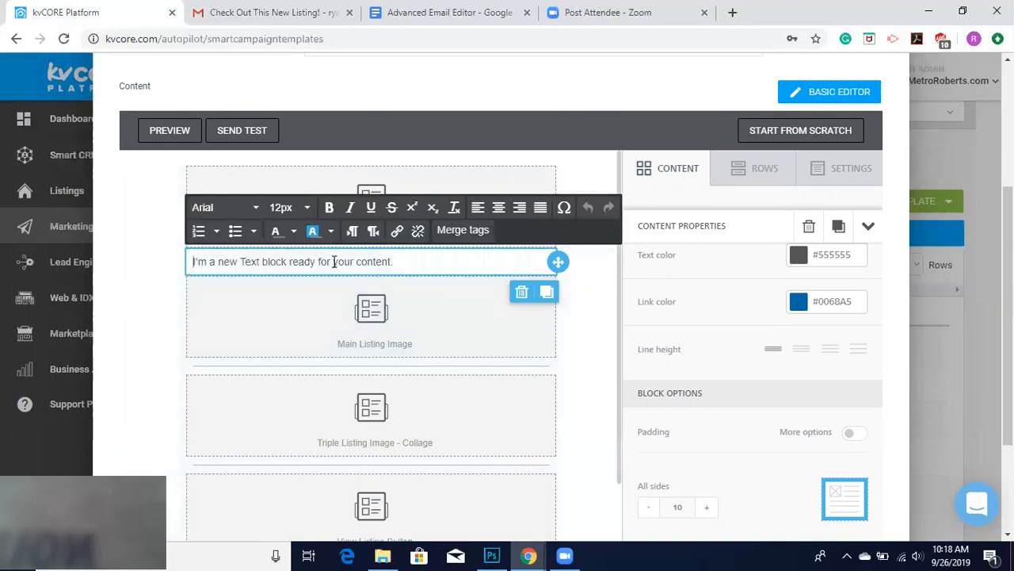
left_click(448, 230)
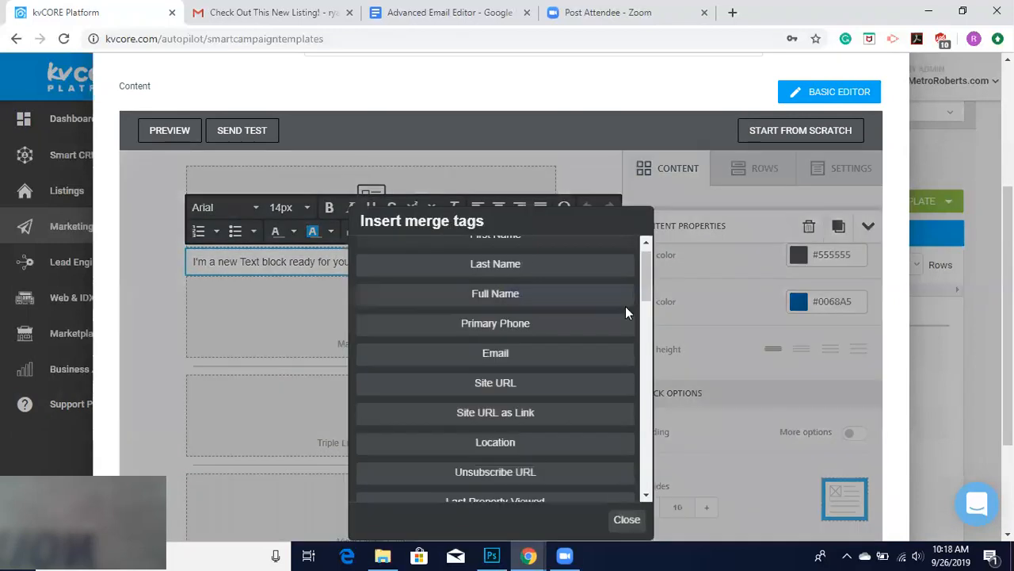
left_click_drag(648, 279, 641, 331)
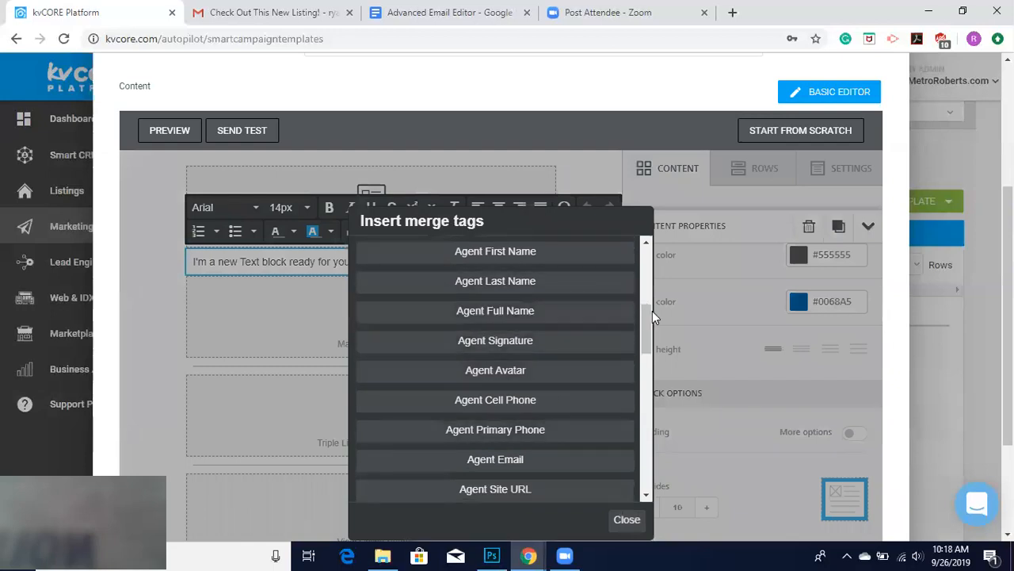
left_click_drag(643, 344, 635, 459)
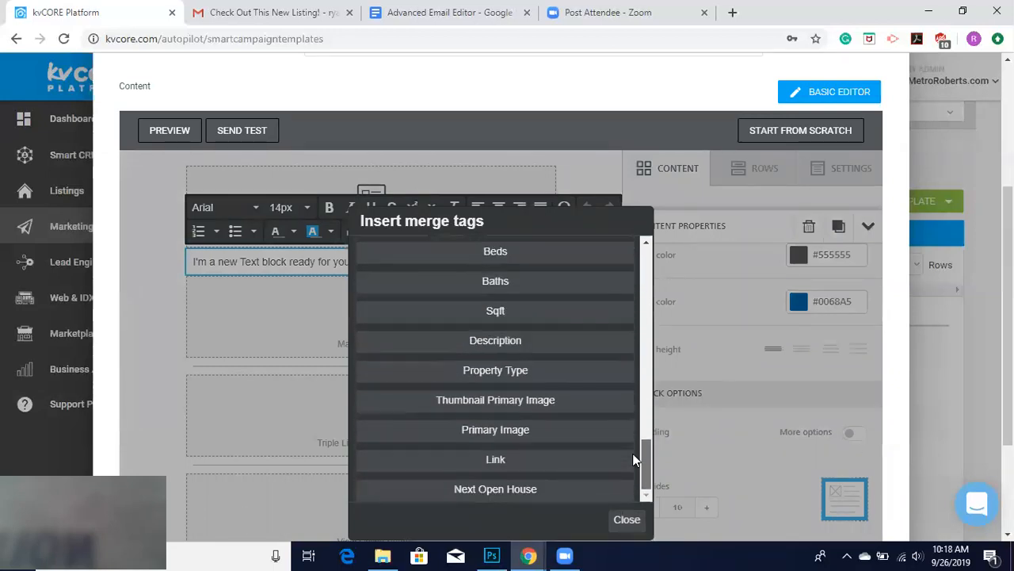
left_click(630, 517)
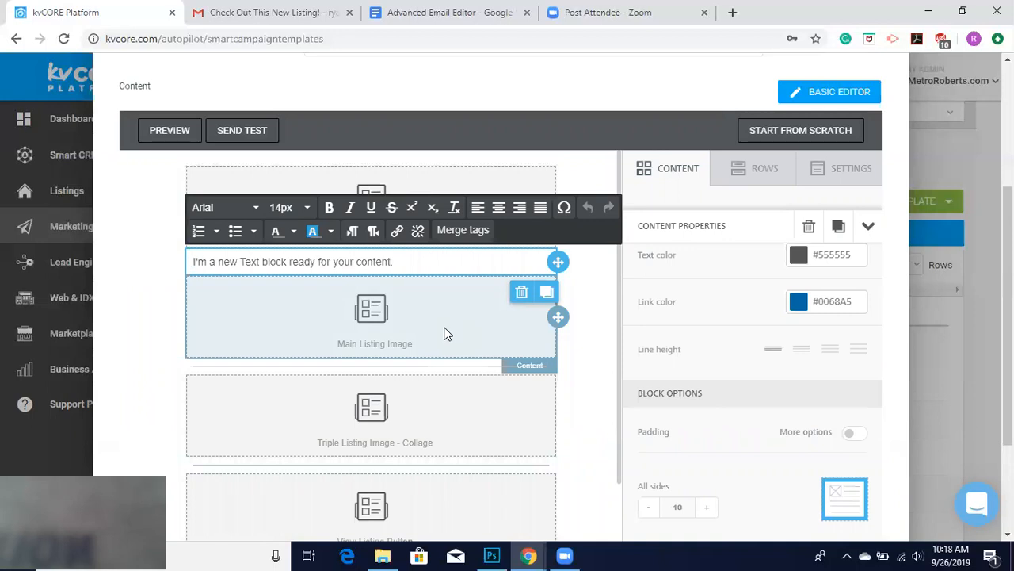
Step: Replace the placeholder text in the block below the Agent Header with "Hello" followed by the First Name merge tag
triple_click(359, 262)
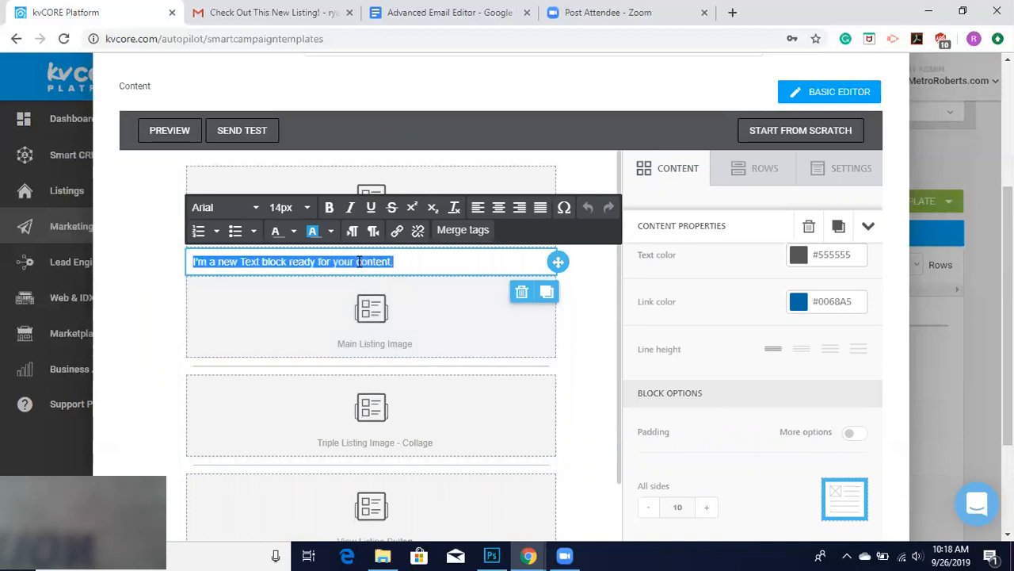
type("Hell")
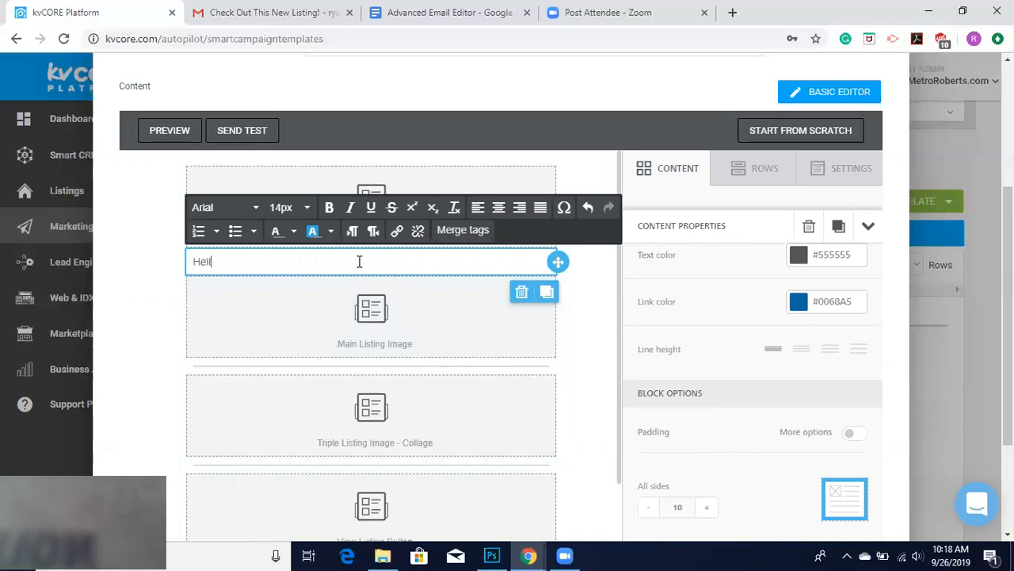
type("o")
left_click(466, 231)
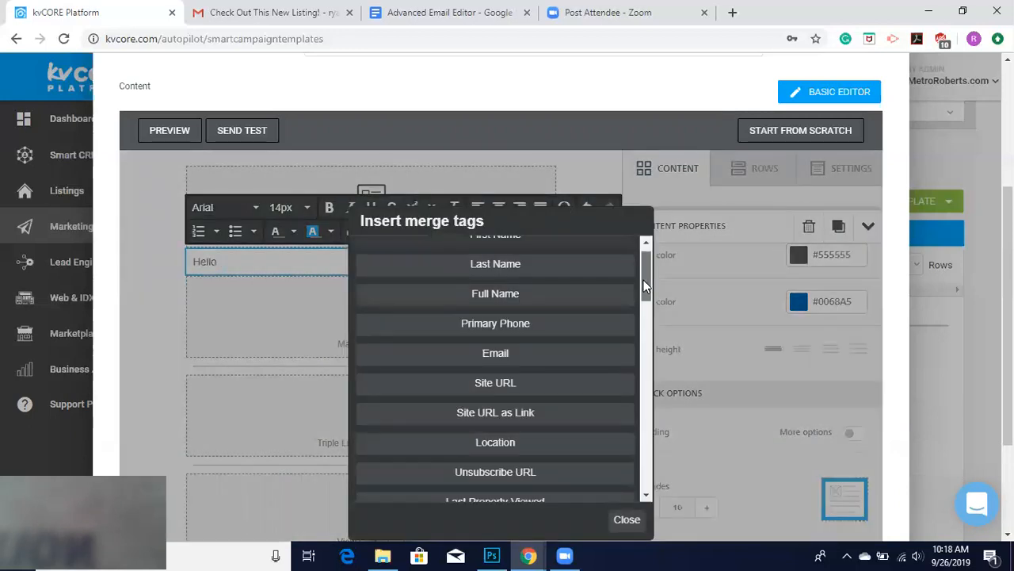
scroll(644, 280, "up", 1)
left_click(560, 254)
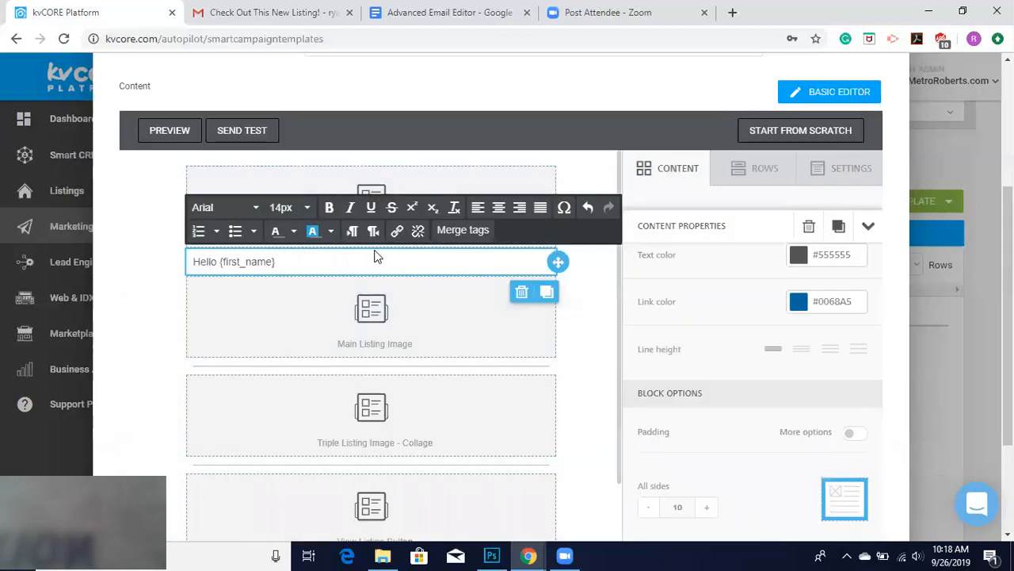
Step: Add a second line reading "Check out this new listing at" followed by the Street Address merge tag
key("Return")
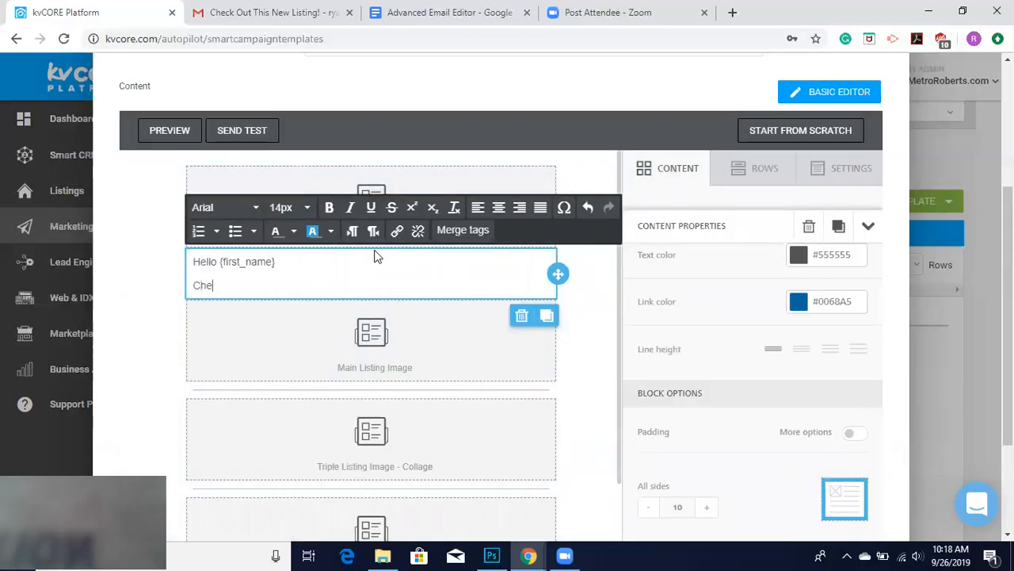
type("Check out this new listing")
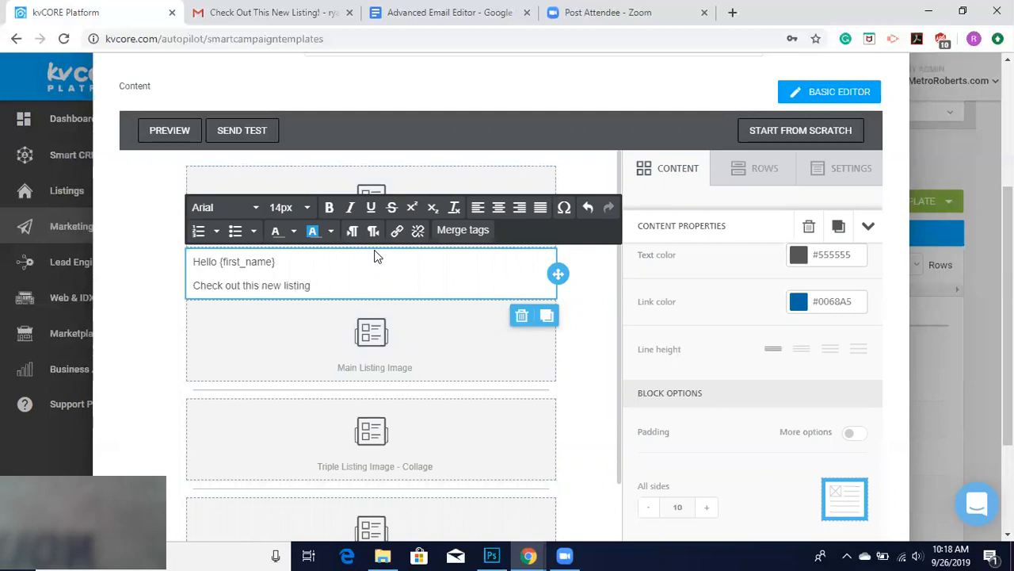
type(" at")
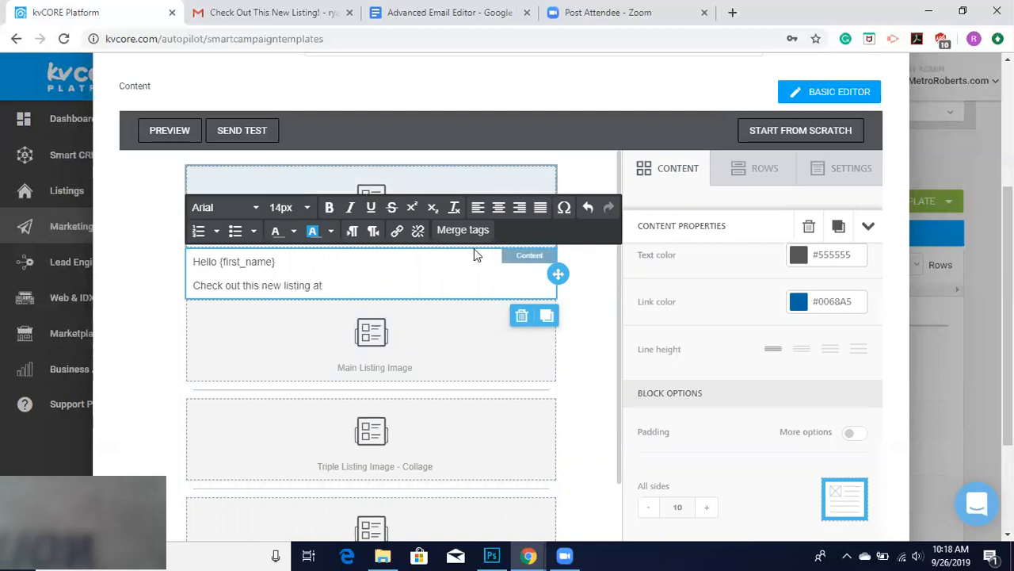
left_click(467, 241)
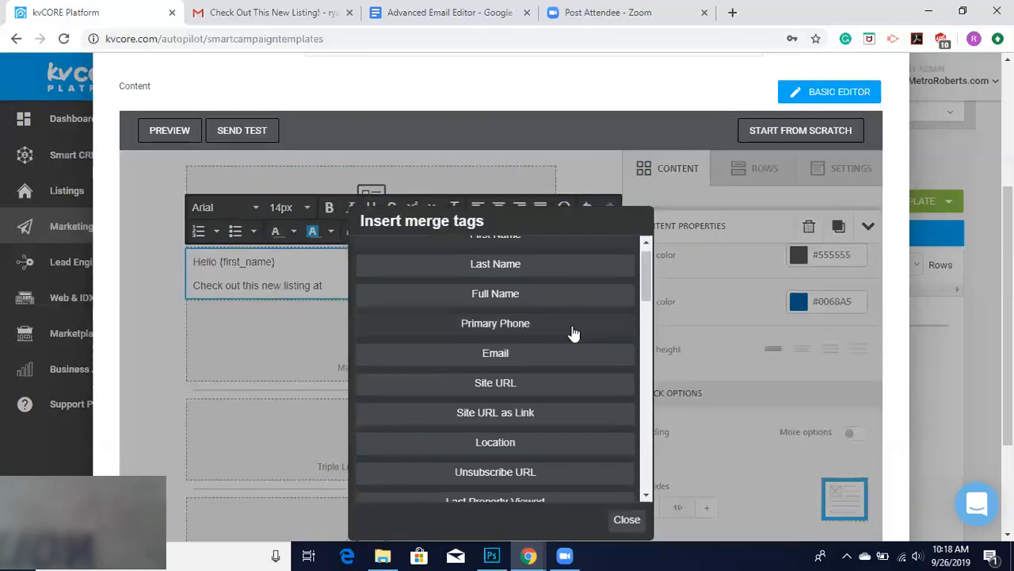
left_click_drag(649, 286, 654, 440)
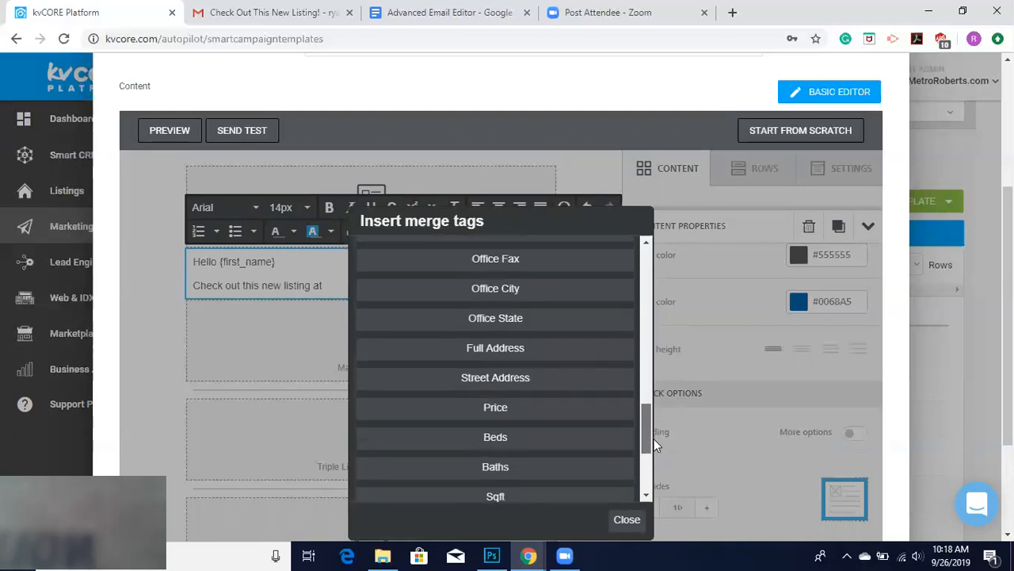
left_click(561, 378)
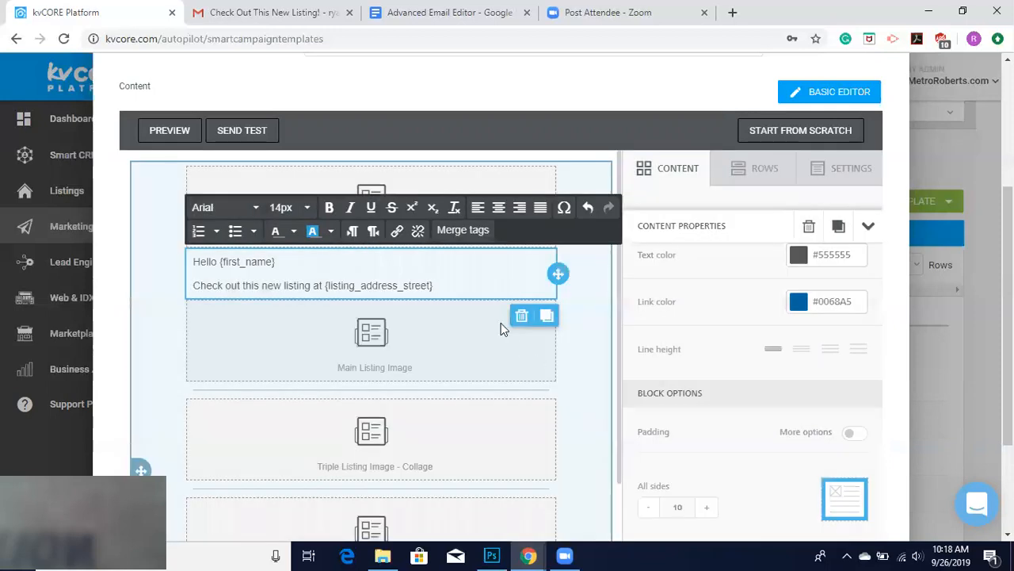
type("going for")
key("BackSpace")
key("BackSpace")
key("BackSpace")
key("BackSpace")
key("BackSpace")
key("BackSpace")
key("BackSpace")
key("BackSpace")
key("BackSpace")
Step: Complete the sentence after the street address tag with "listed at", the Price merge tag and an exclamation mark
type("listed at")
left_click(481, 231)
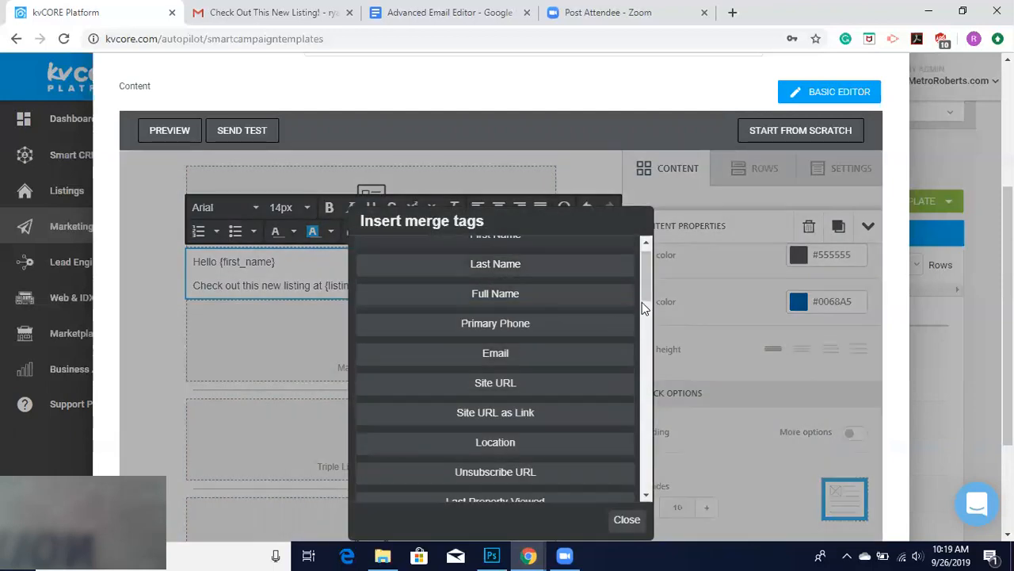
left_click_drag(646, 294, 671, 443)
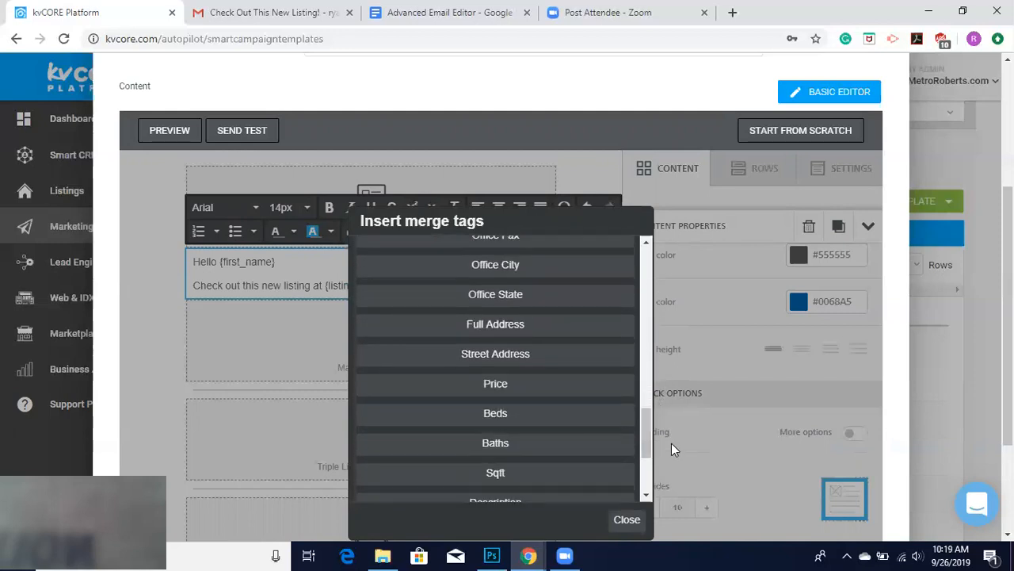
left_click(535, 382)
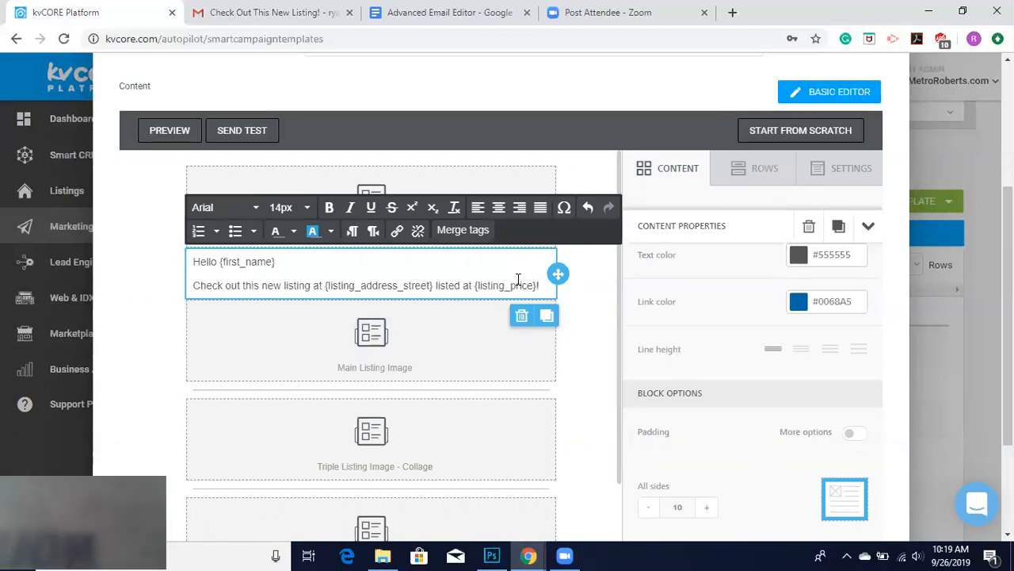
left_click(589, 320)
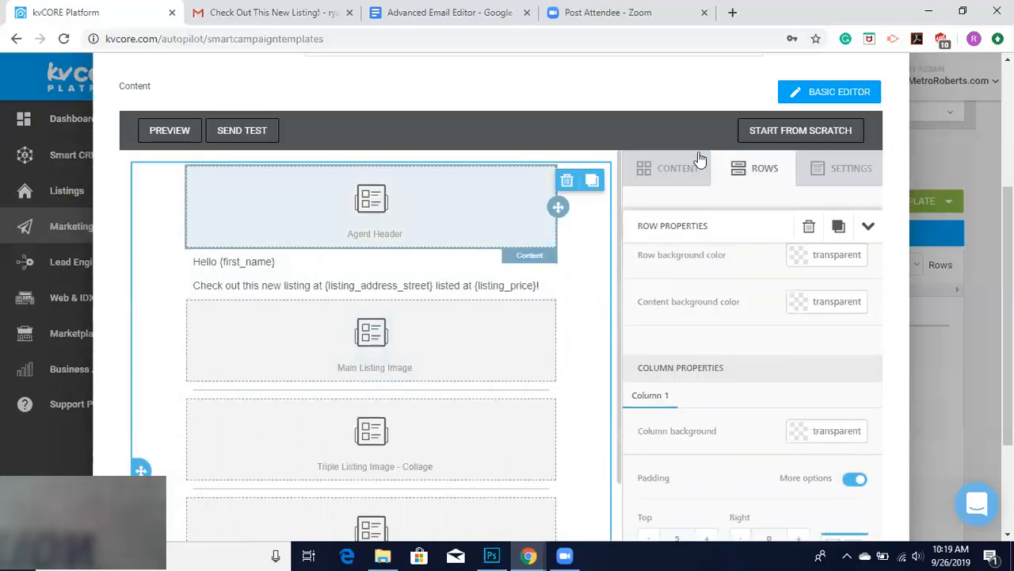
Step: Add a text block directly below the Main Listing Image and replace its placeholder text with the Description merge tag
left_click(652, 169)
left_click_drag(675, 241, 369, 379)
left_click(313, 399)
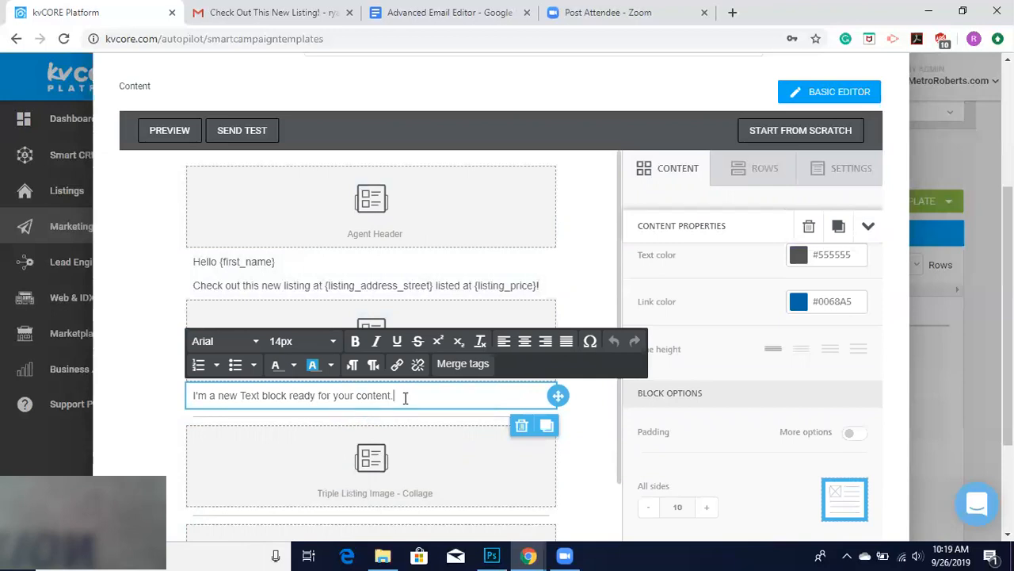
left_click_drag(405, 398, 158, 403)
key("BackSpace")
left_click(448, 366)
scroll(552, 414, "down", 3)
scroll(552, 415, "down", 5)
scroll(553, 414, "down", 4)
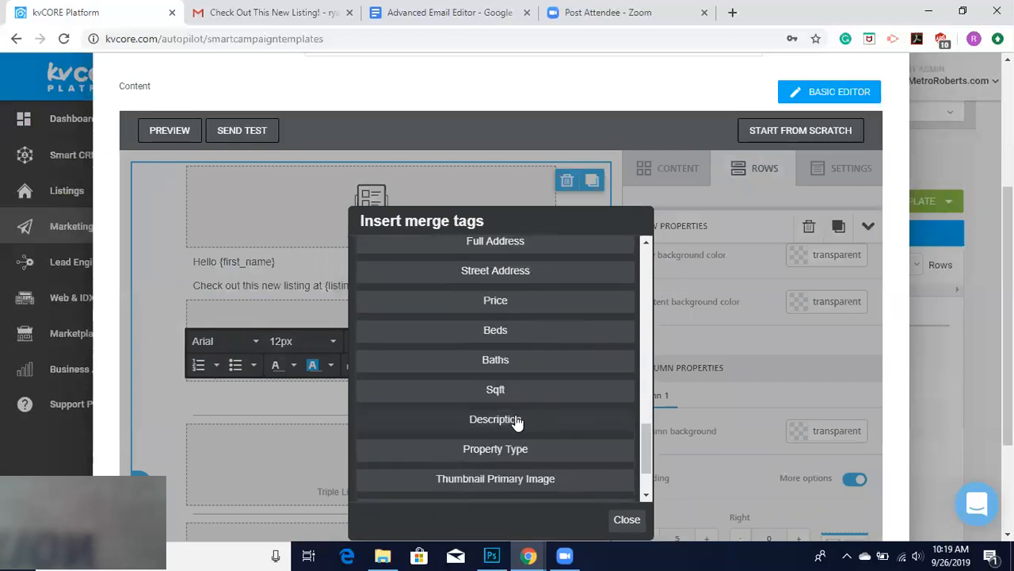
left_click(495, 419)
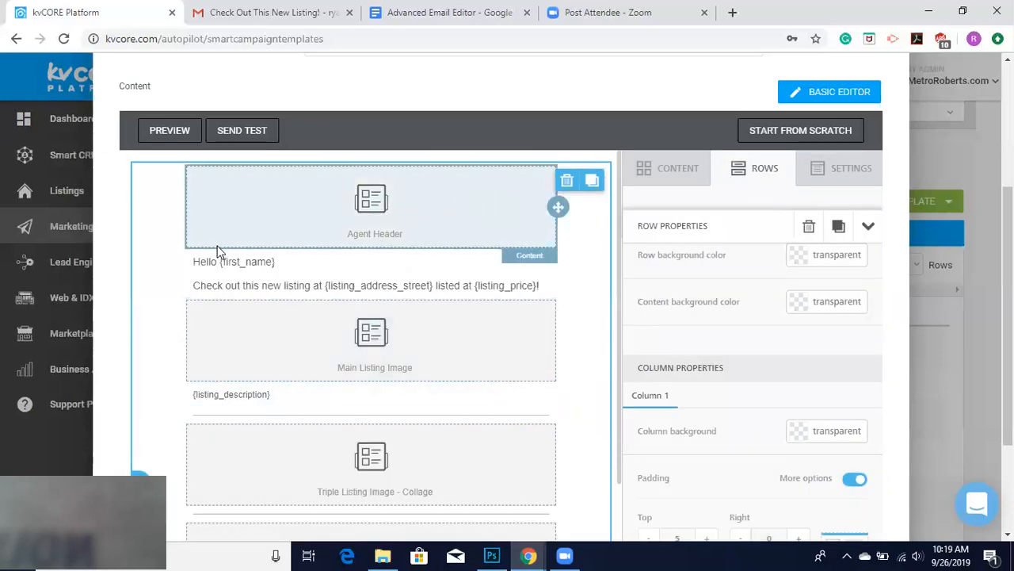
Step: Review the template's MLS ID and its layout of blocks, dividers and merge-tag text from the Agent Header to the Agent Photo
scroll(408, 194, "up", 1)
scroll(408, 195, "down", 3)
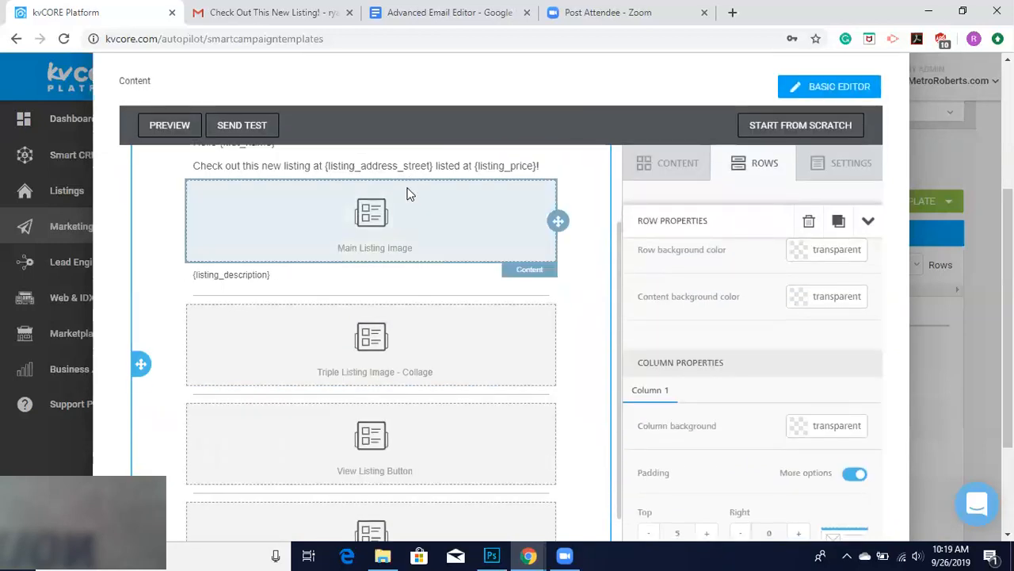
scroll(291, 297, "up", 2)
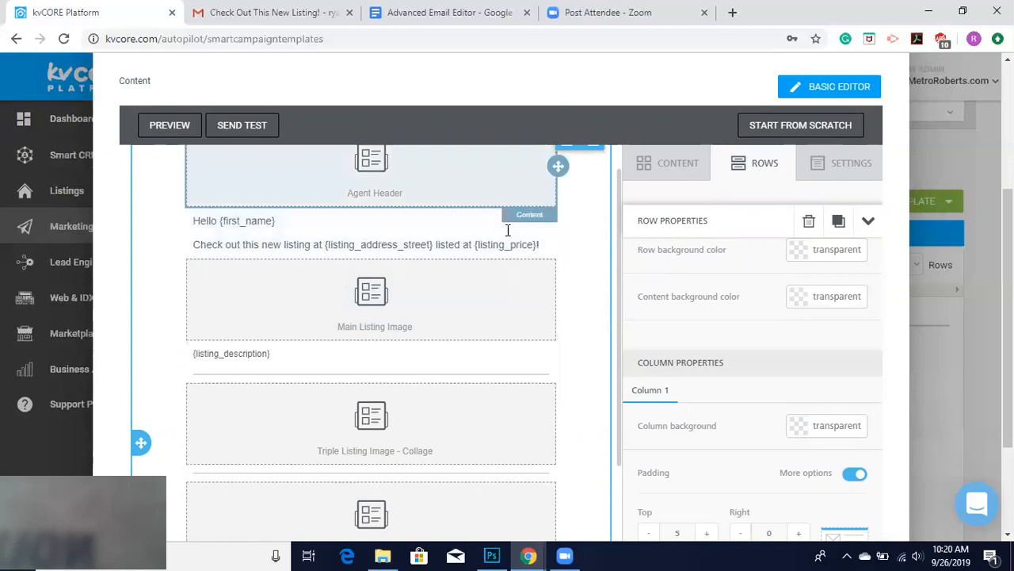
scroll(519, 267, "up", 2)
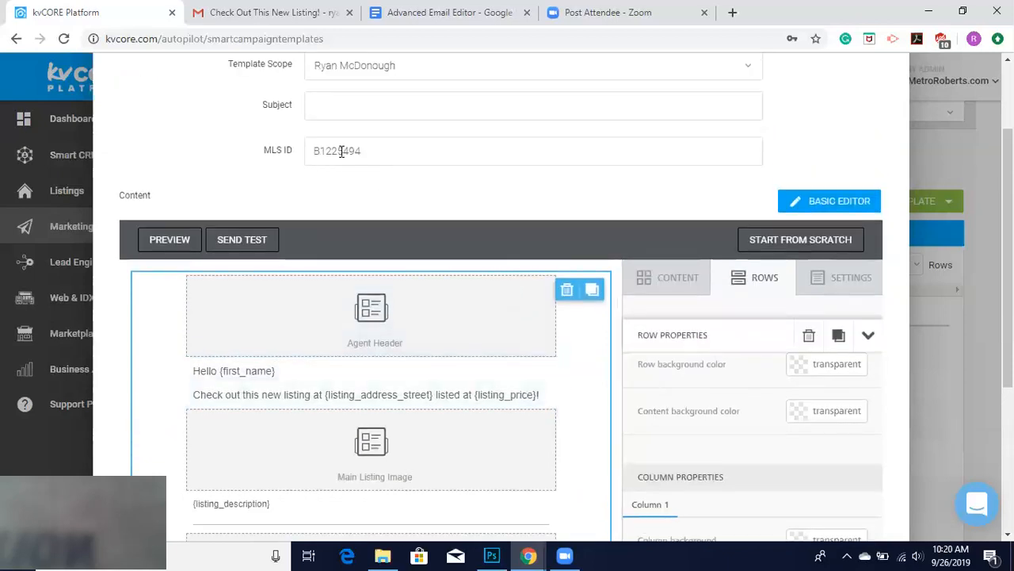
scroll(202, 189, "down", 1)
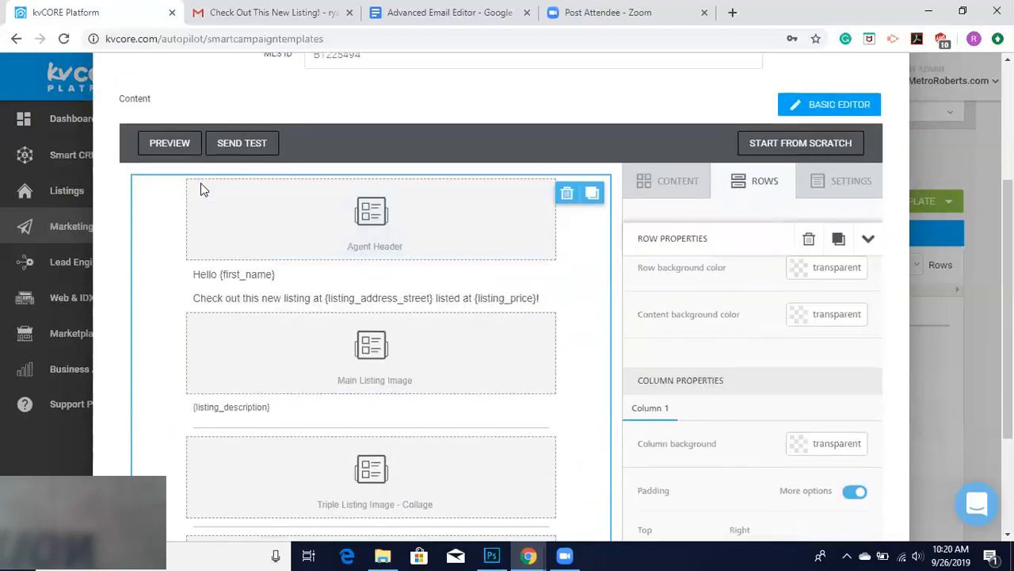
scroll(179, 439, "down", 2)
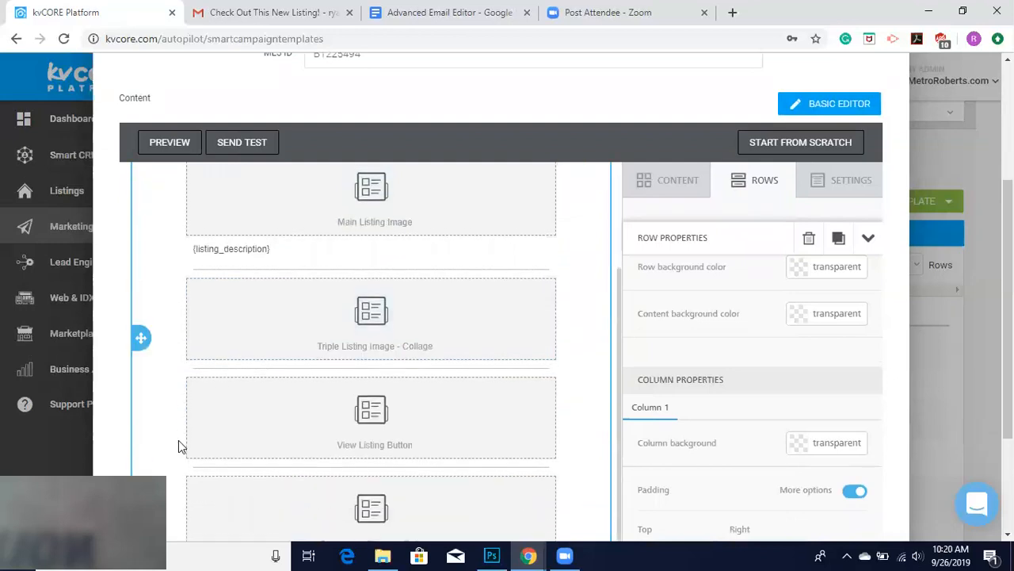
scroll(258, 450, "up", 3)
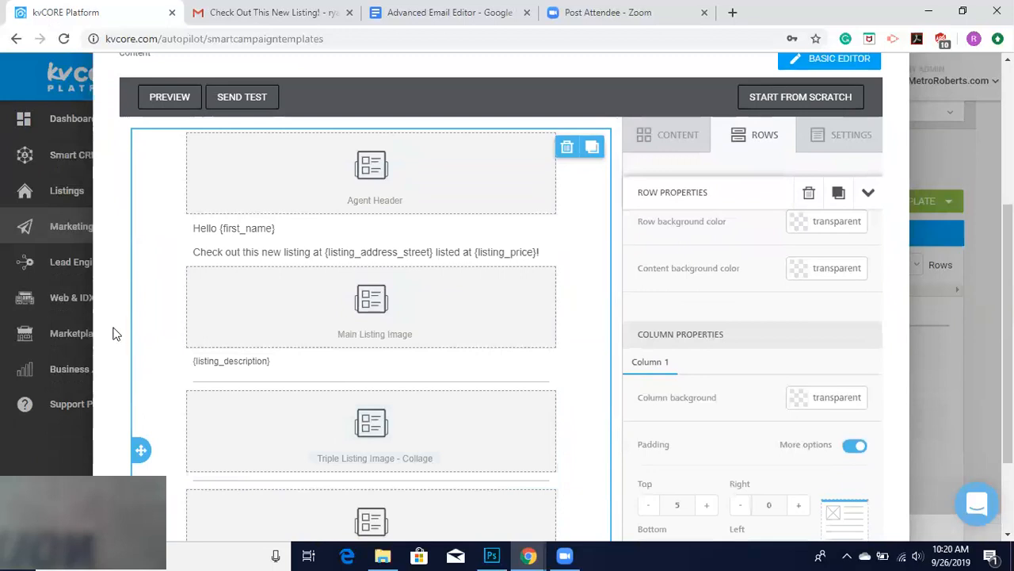
scroll(121, 336, "up", 1)
scroll(121, 331, "down", 3)
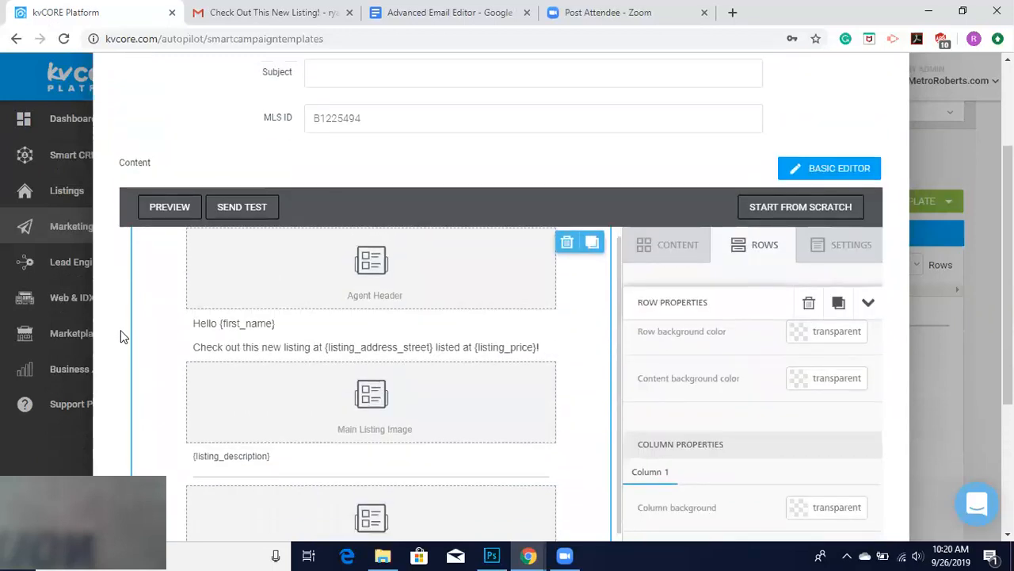
scroll(121, 330, "up", 2)
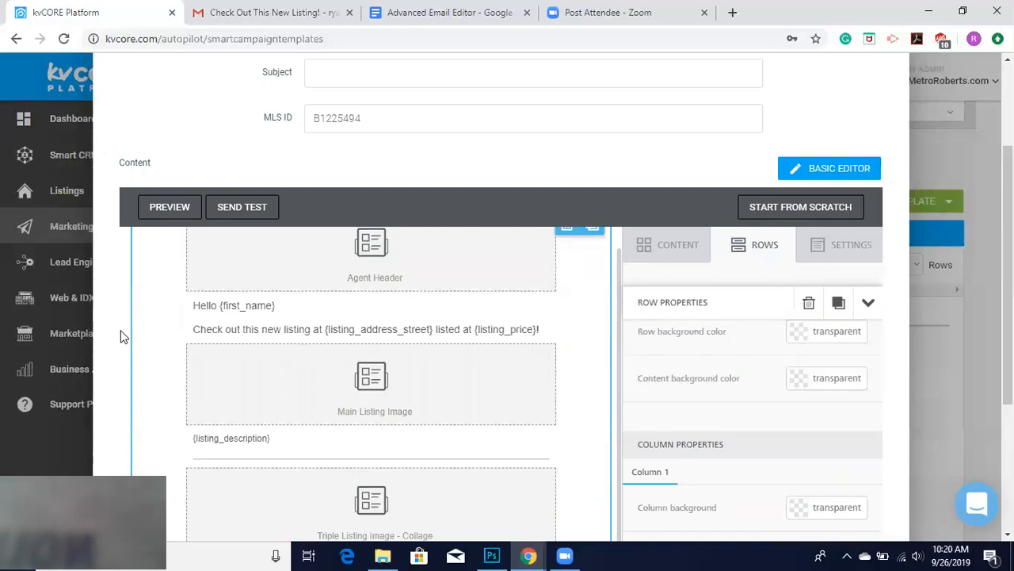
scroll(120, 331, "down", 1)
scroll(121, 331, "up", 2)
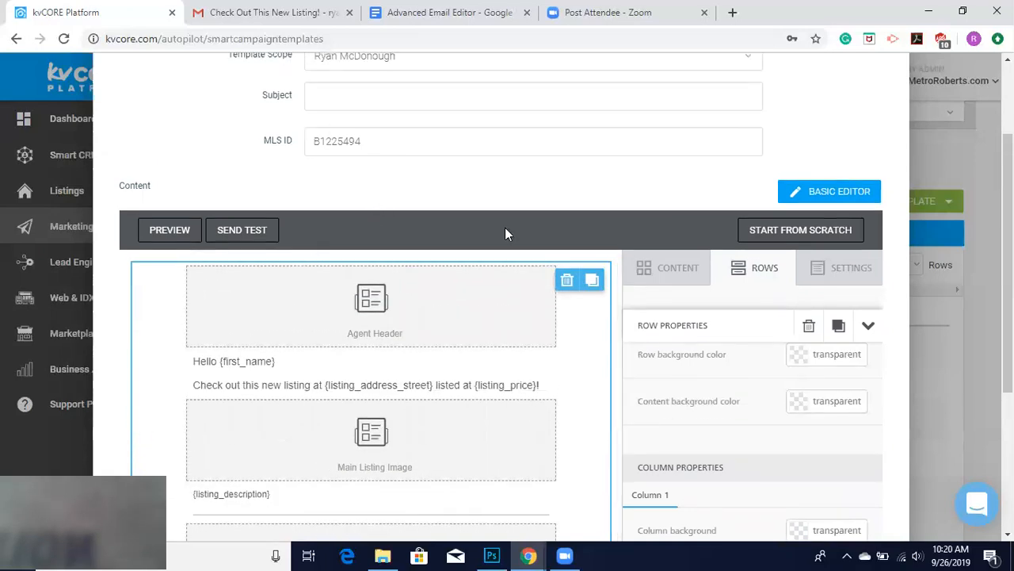
scroll(614, 373, "down", 1)
left_click_drag(613, 378, 617, 468)
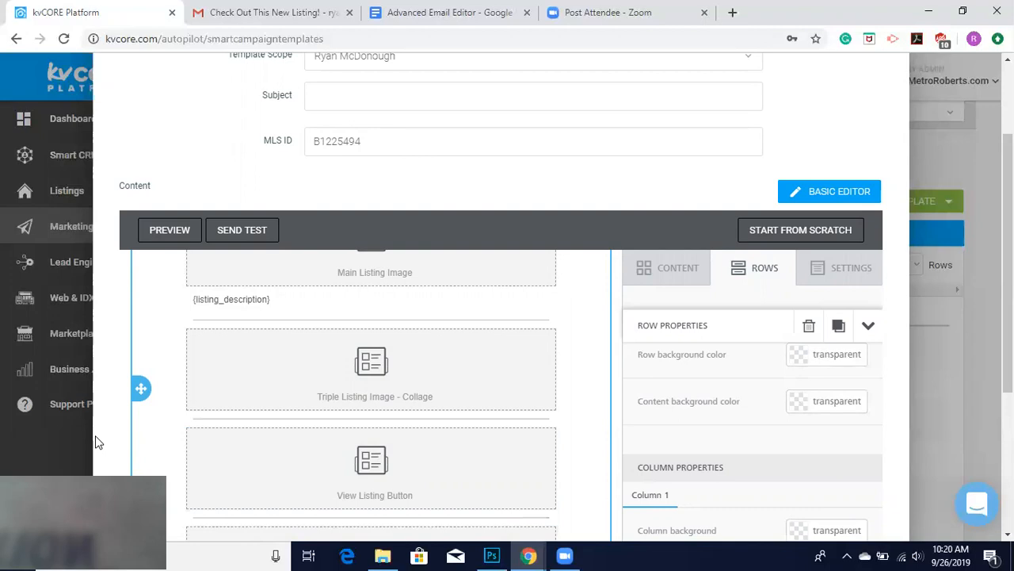
scroll(254, 161, "down", 2)
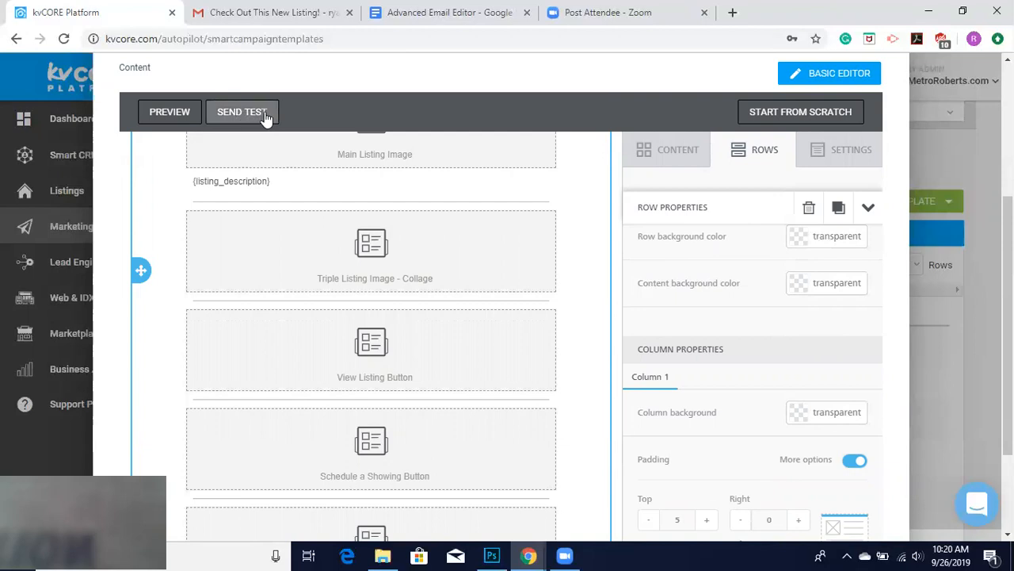
scroll(110, 344, "down", 3)
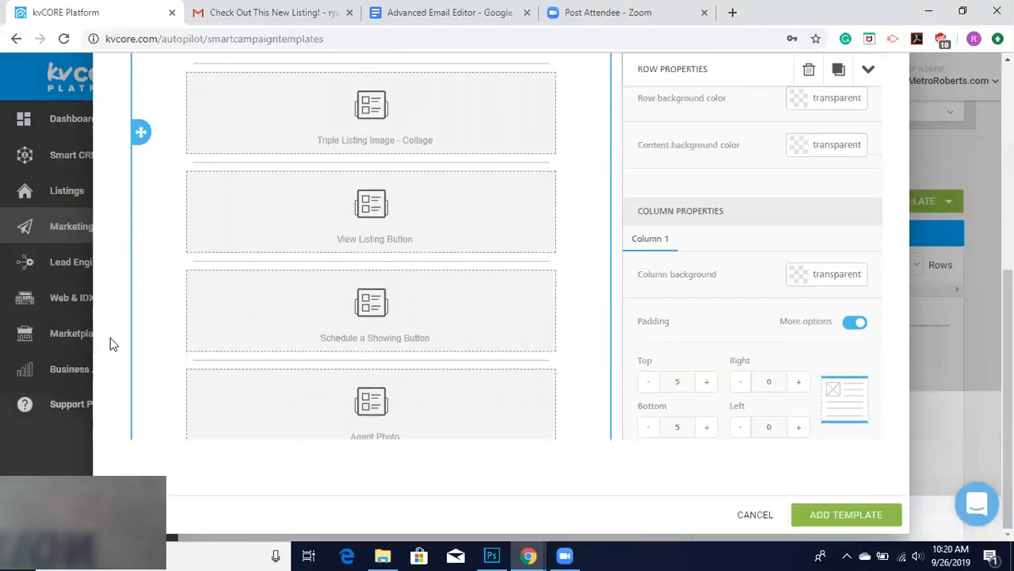
Step: Preview the email template in desktop mode, then return to the editor
scroll(110, 338, "up", 3)
left_click(168, 112)
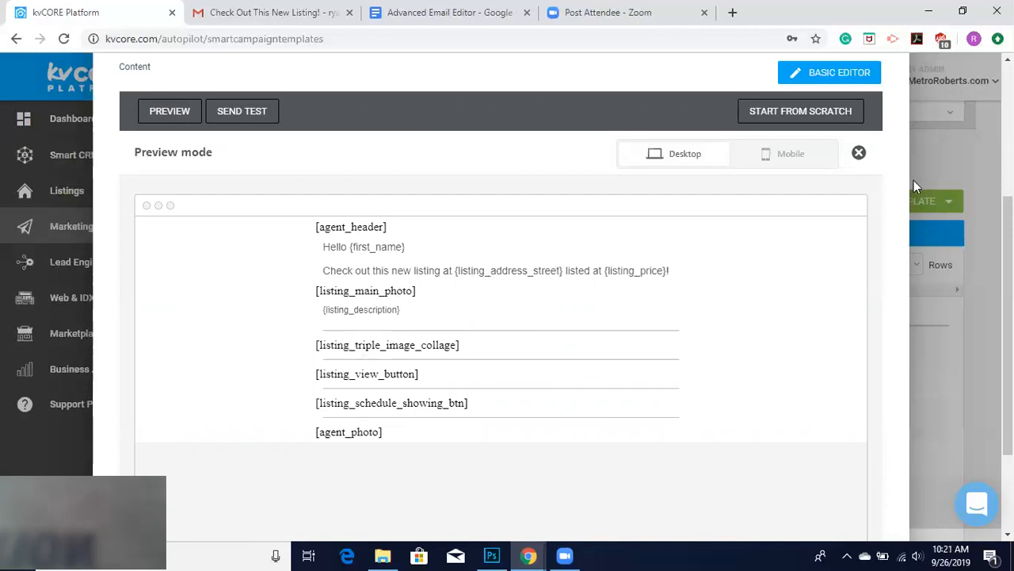
left_click(859, 153)
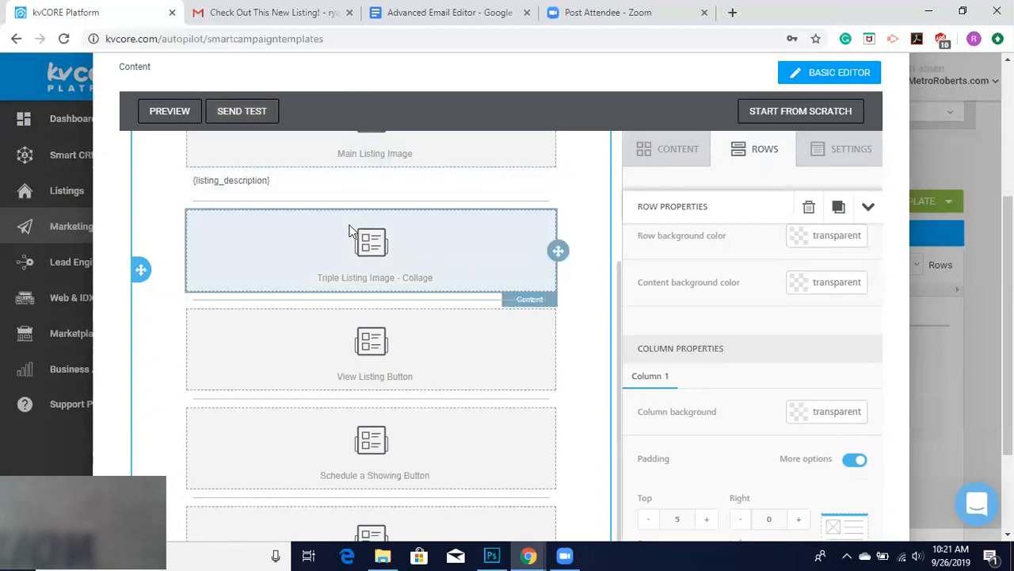
Step: Switch to Gmail and examine the received listing email from its header and greeting down to the agent photo and closing contact text
left_click(309, 25)
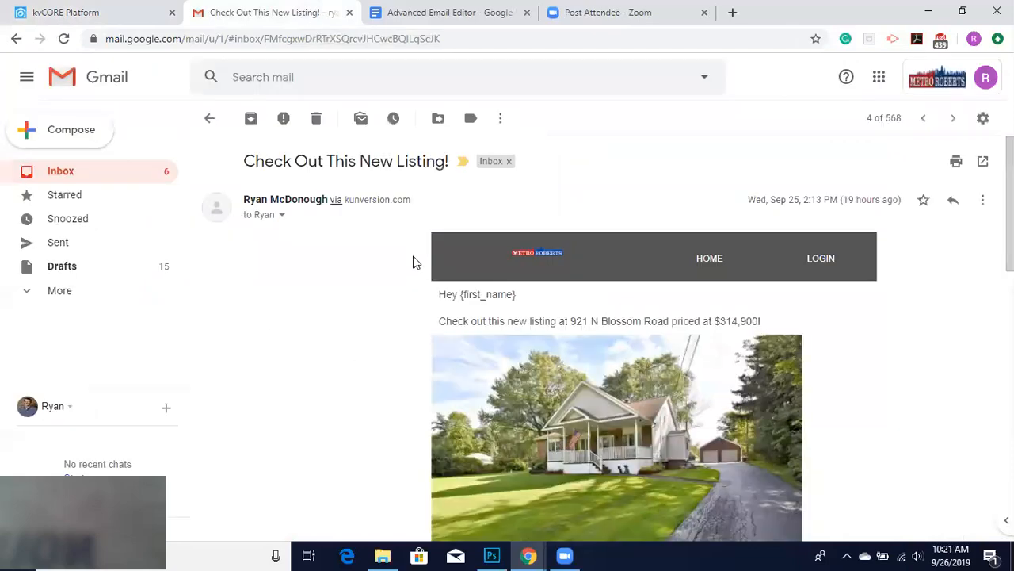
scroll(364, 353, "down", 2)
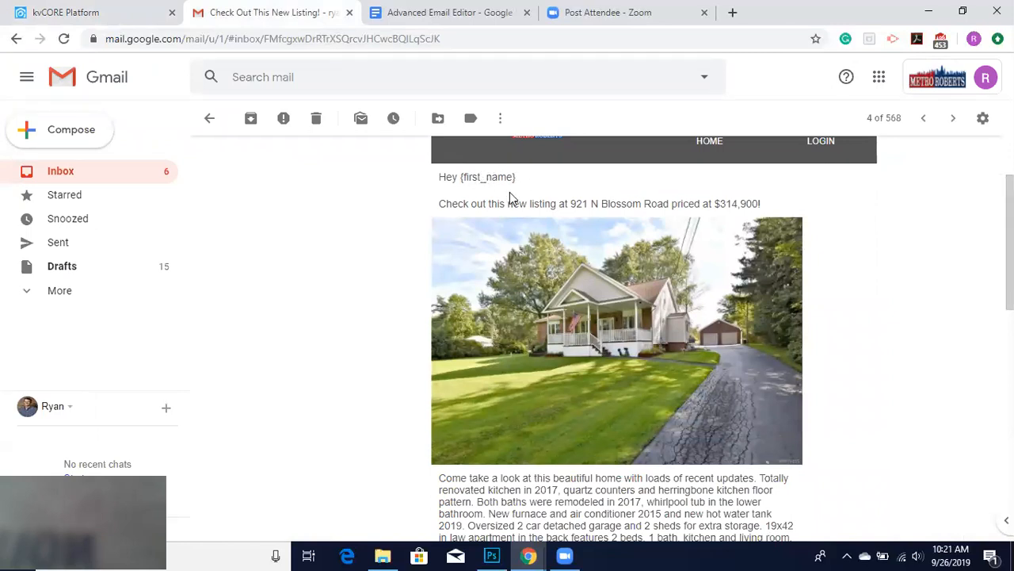
mouse_move(756, 378)
scroll(826, 308, "down", 1)
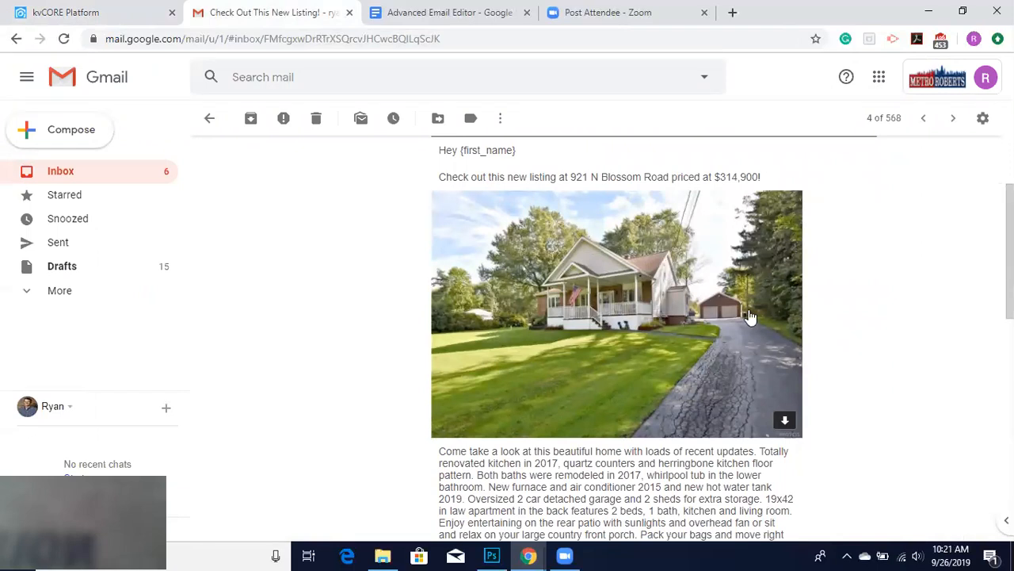
scroll(803, 354, "down", 3)
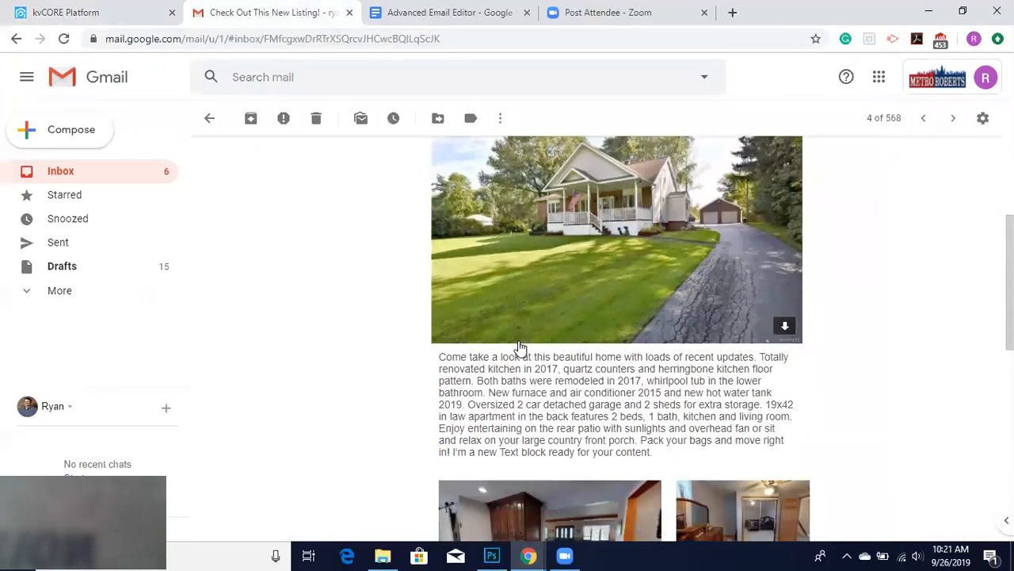
scroll(482, 410, "down", 3)
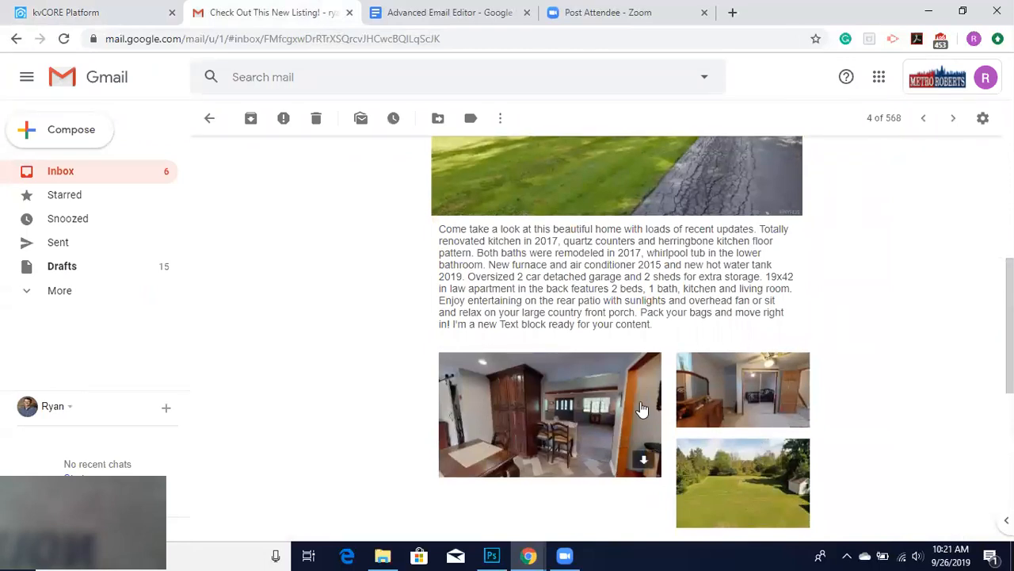
scroll(642, 420, "down", 3)
scroll(759, 457, "down", 1)
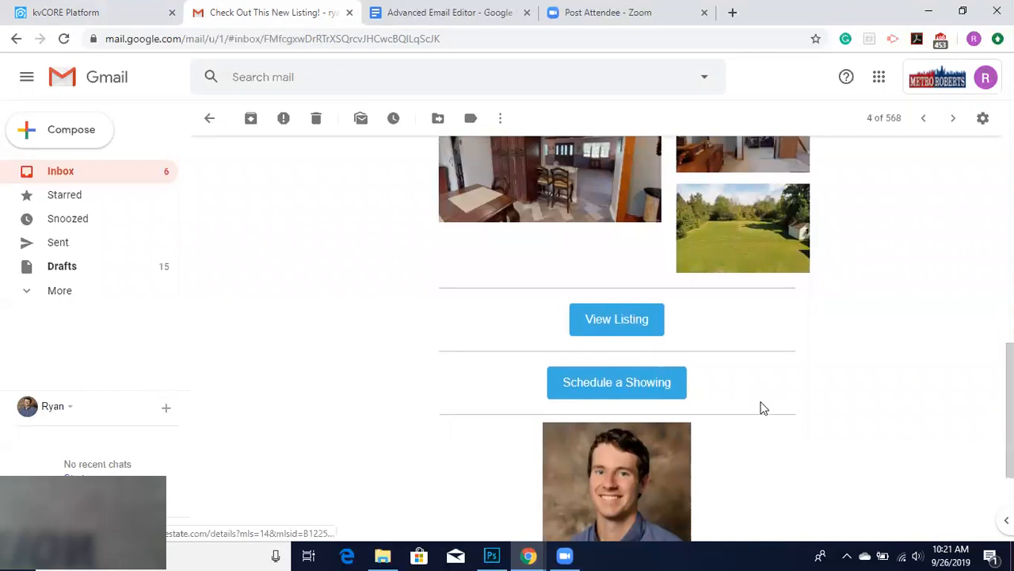
scroll(761, 407, "down", 1)
mouse_move(602, 393)
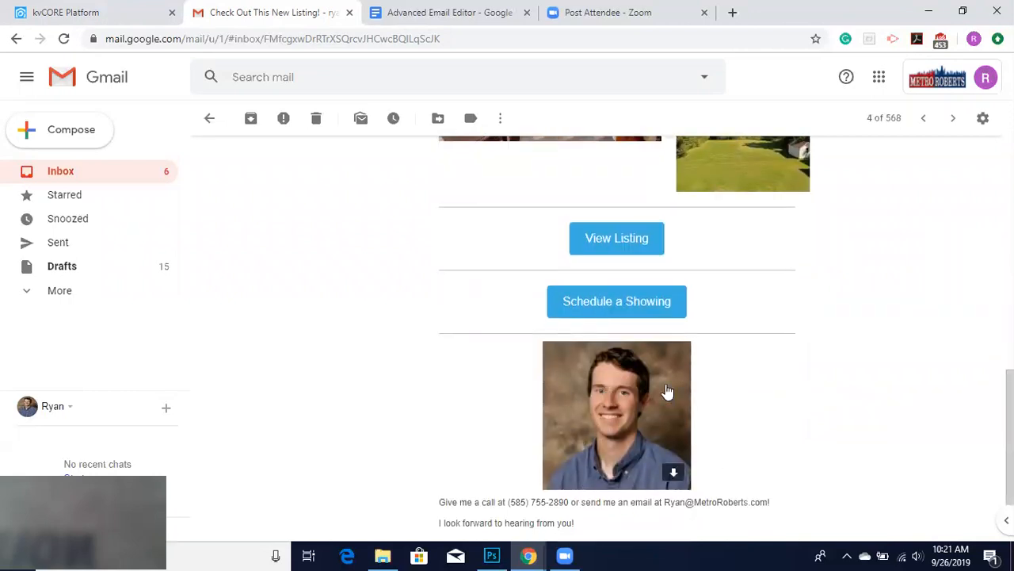
scroll(763, 467, "down", 1)
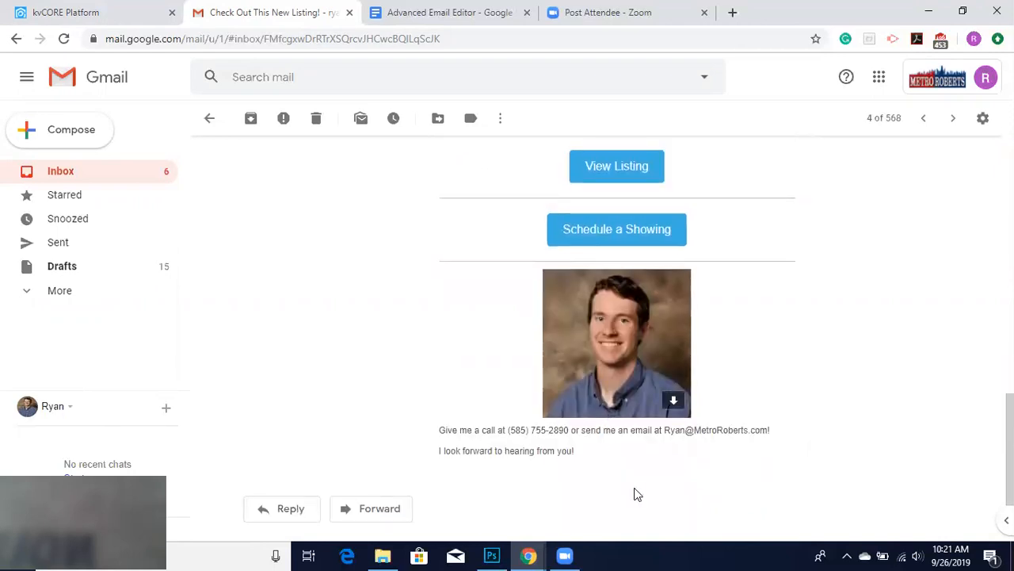
left_click(77, 15)
left_click(269, 13)
Step: Back in kvCORE, add a text block below the Agent Photo and replace its placeholder text with "Give me a call at"
left_click(77, 16)
scroll(374, 385, "down", 3)
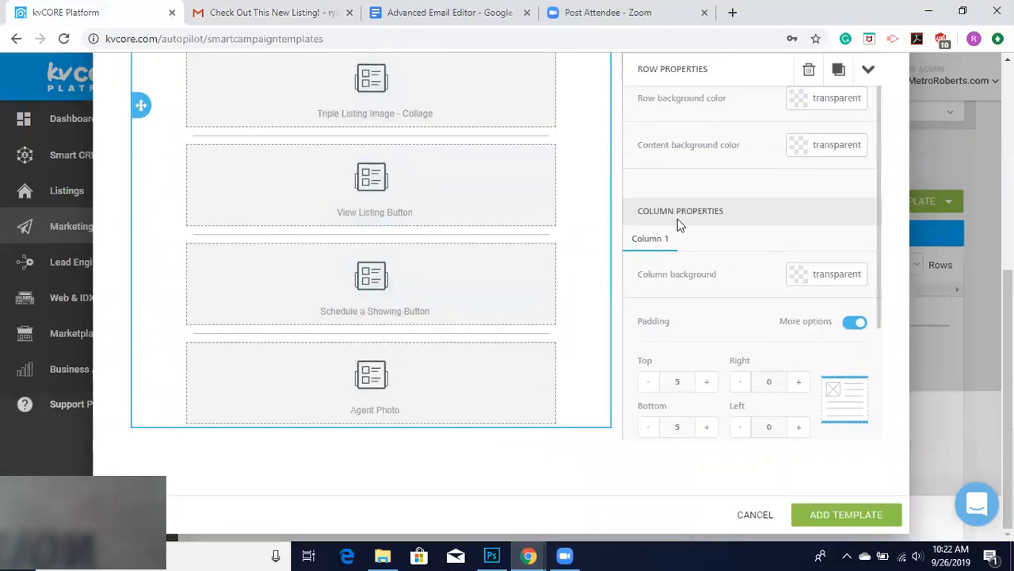
scroll(679, 222, "up", 3)
left_click(668, 167)
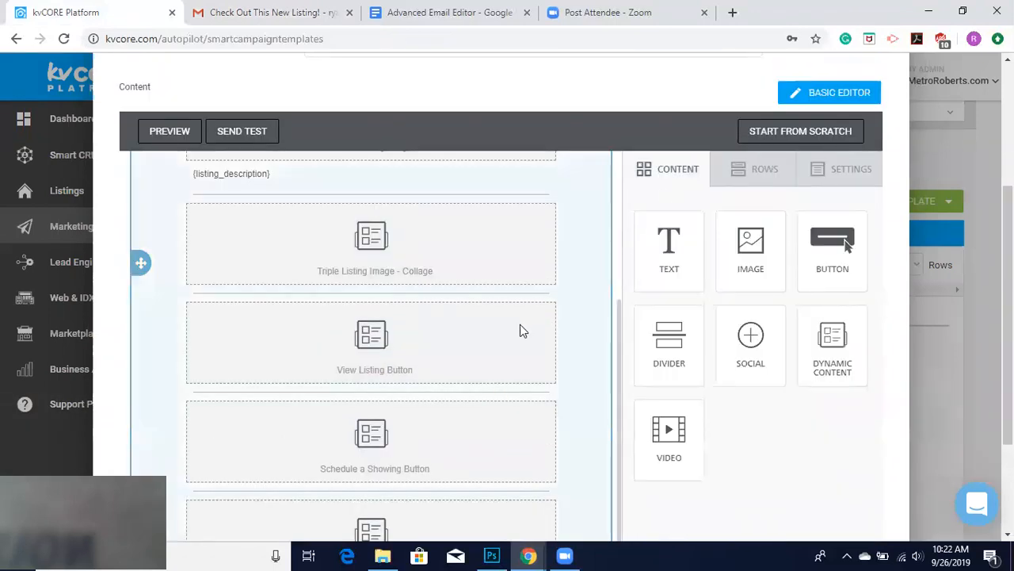
scroll(520, 324, "down", 1)
left_click_drag(666, 162, 367, 473)
left_click(328, 466)
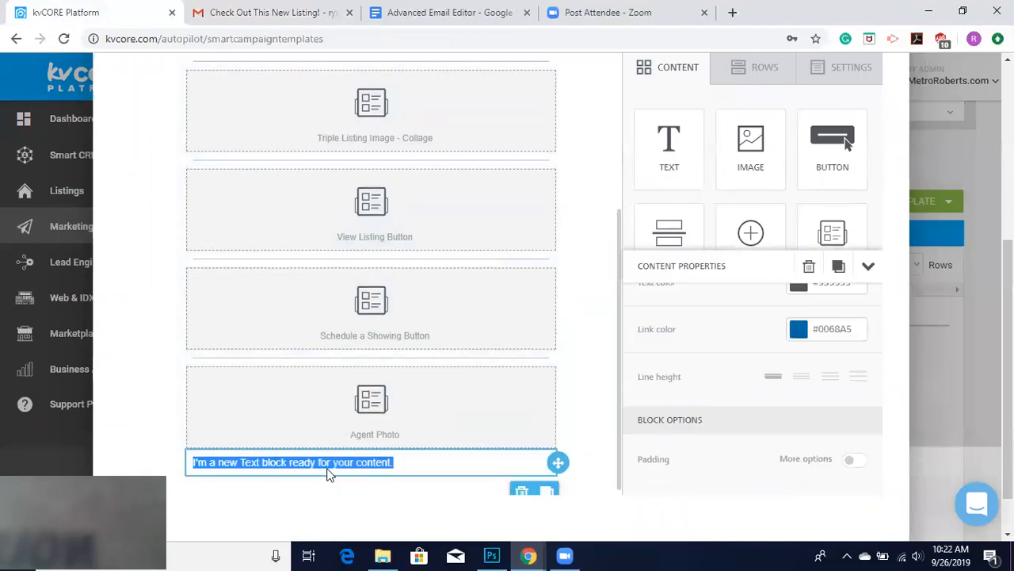
type("Giv")
left_click(417, 464)
left_click_drag(417, 464, 193, 462)
type("G")
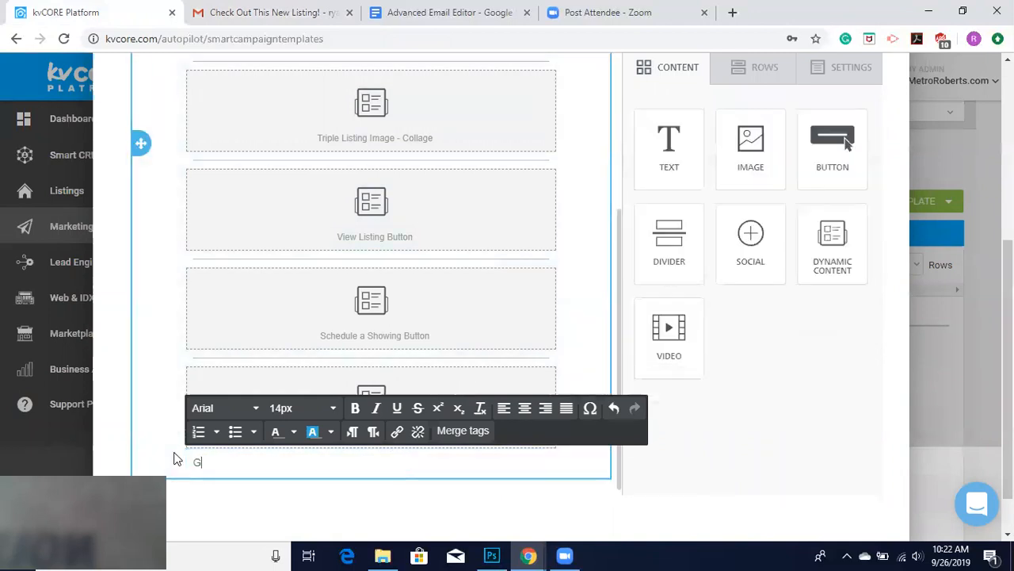
type("ive me a call at")
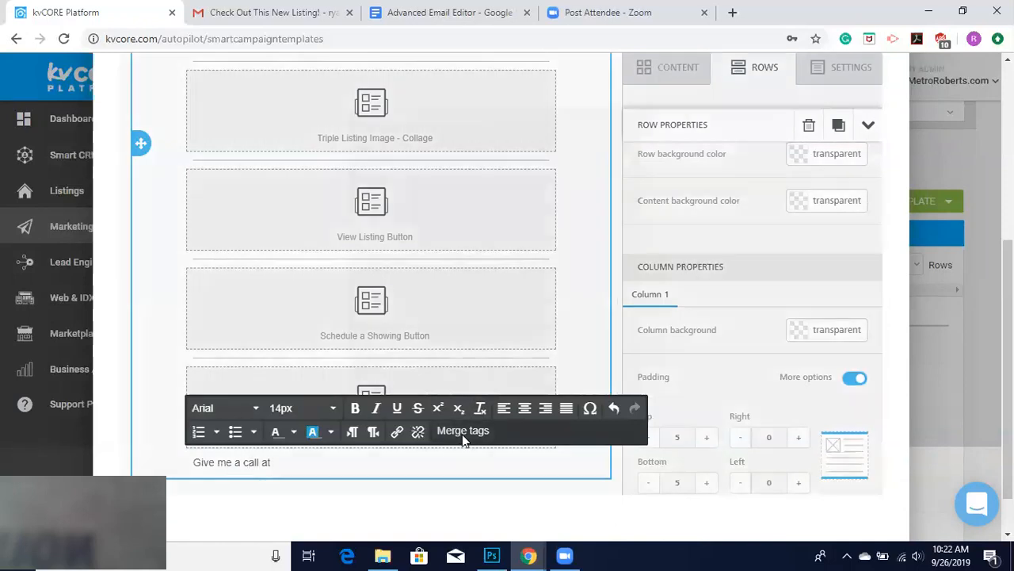
Step: Continue the closing sentence with the Agent Cell Phone merge tag followed by "or email me"
left_click(463, 434)
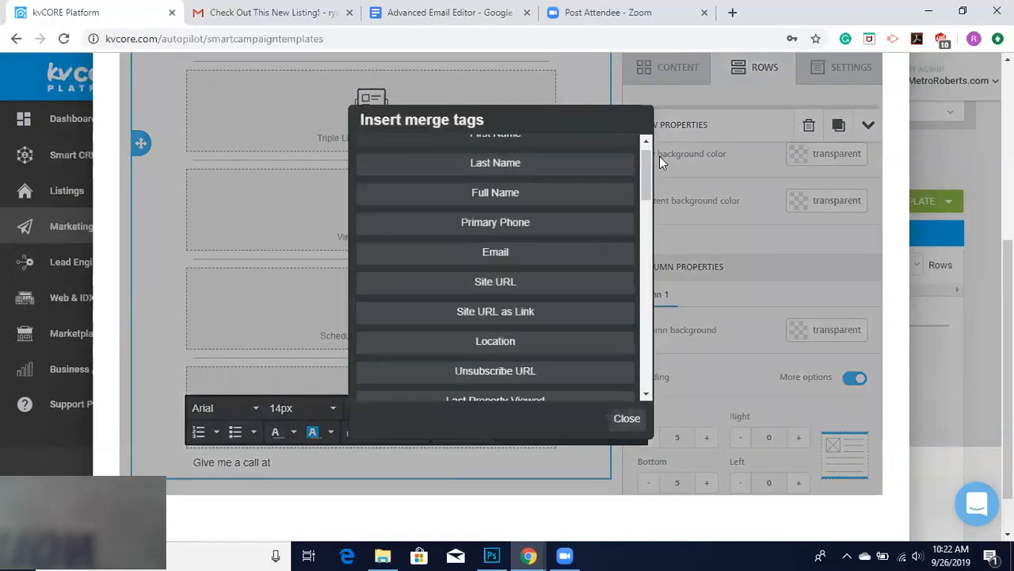
mouse_move(646, 173)
left_mouse_down()
mouse_move(634, 267)
mouse_move(638, 221)
left_mouse_up()
left_click(520, 197)
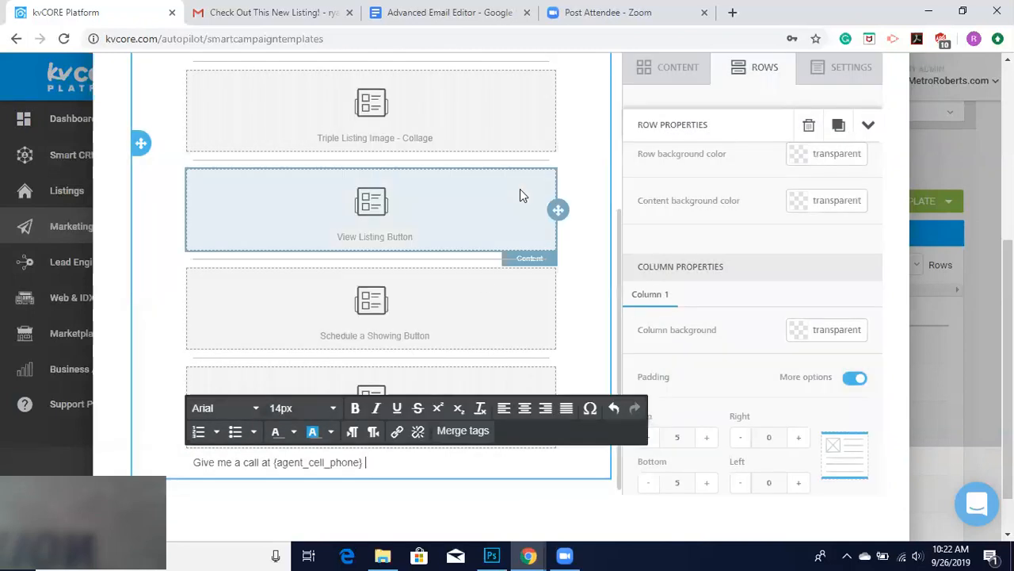
type("or email me")
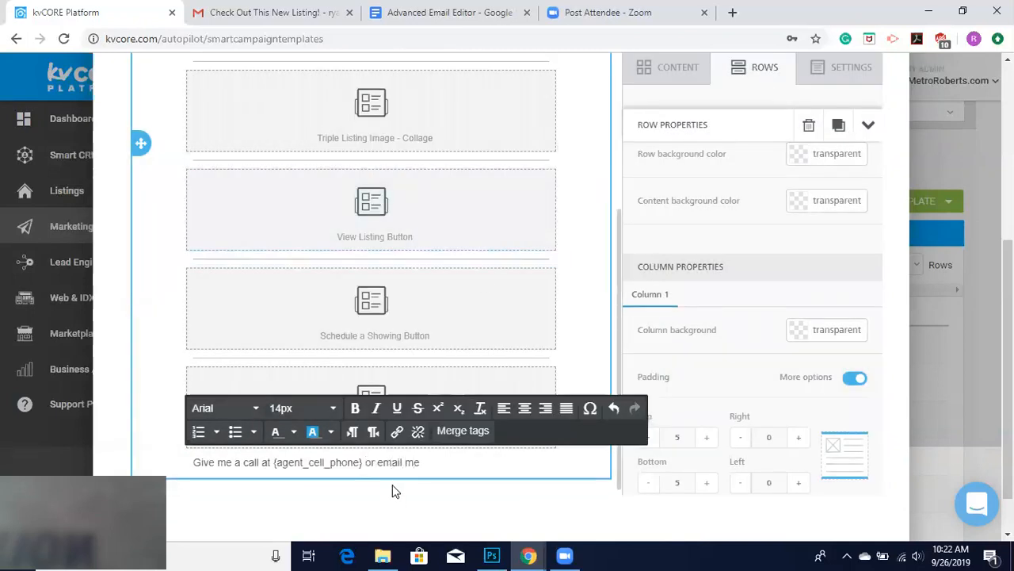
left_click(463, 432)
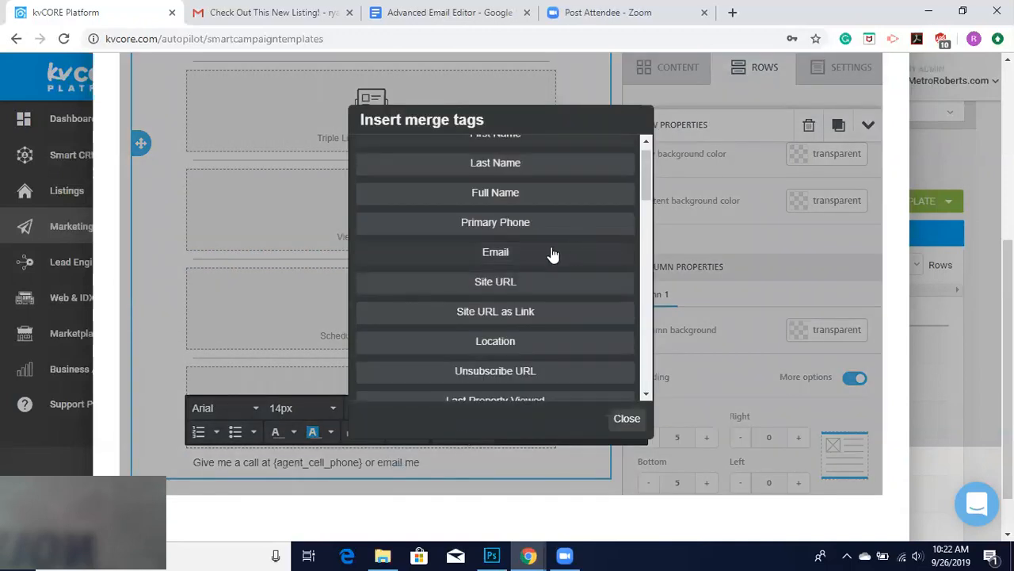
left_click_drag(642, 173, 648, 224)
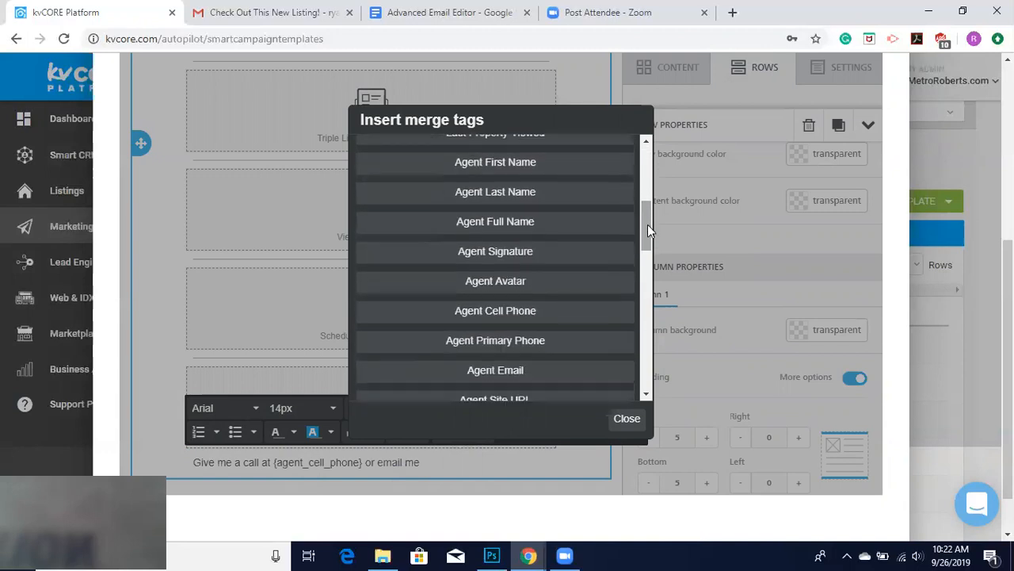
left_click(609, 313)
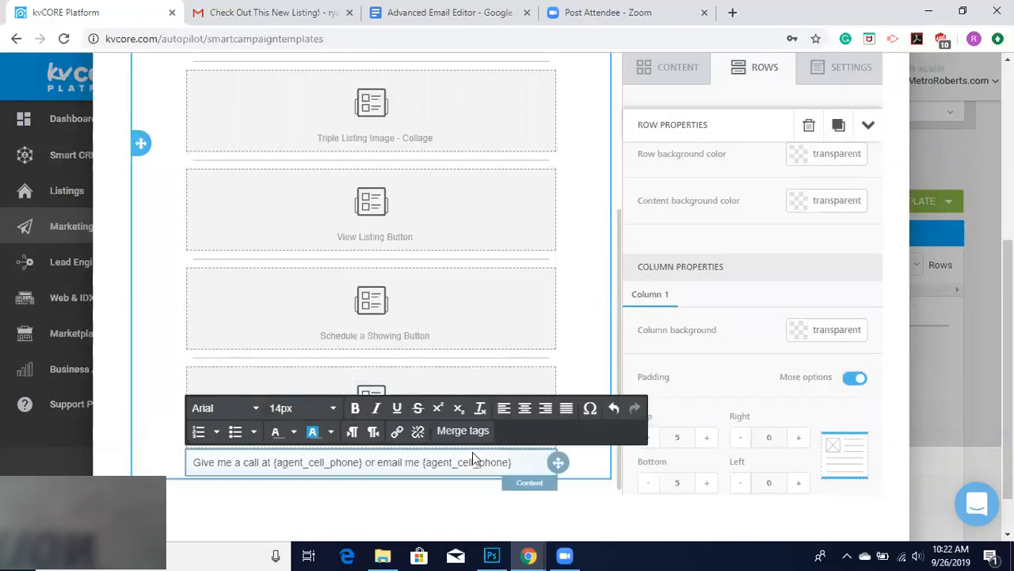
left_click_drag(518, 460, 424, 464)
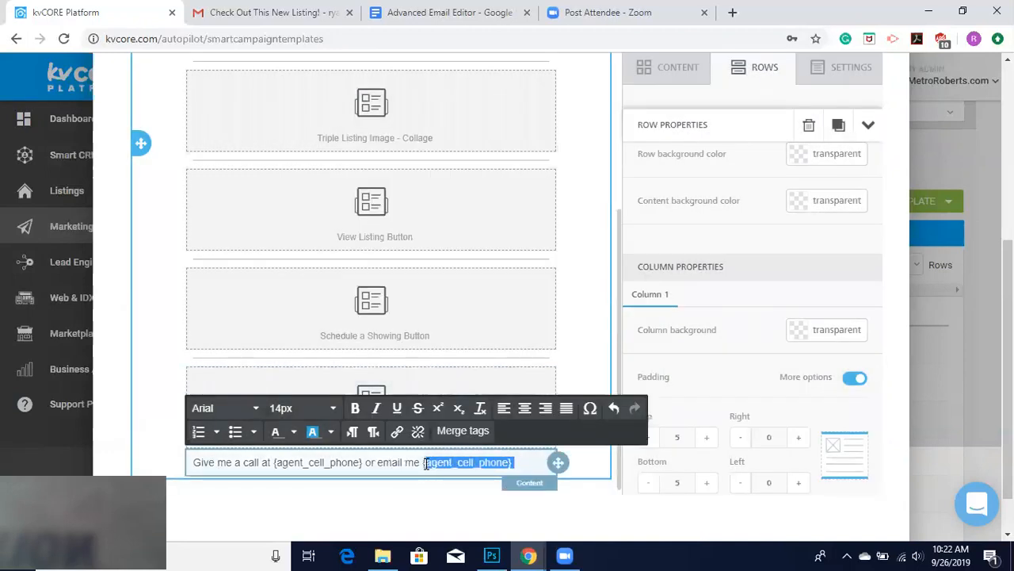
key("BackSpace")
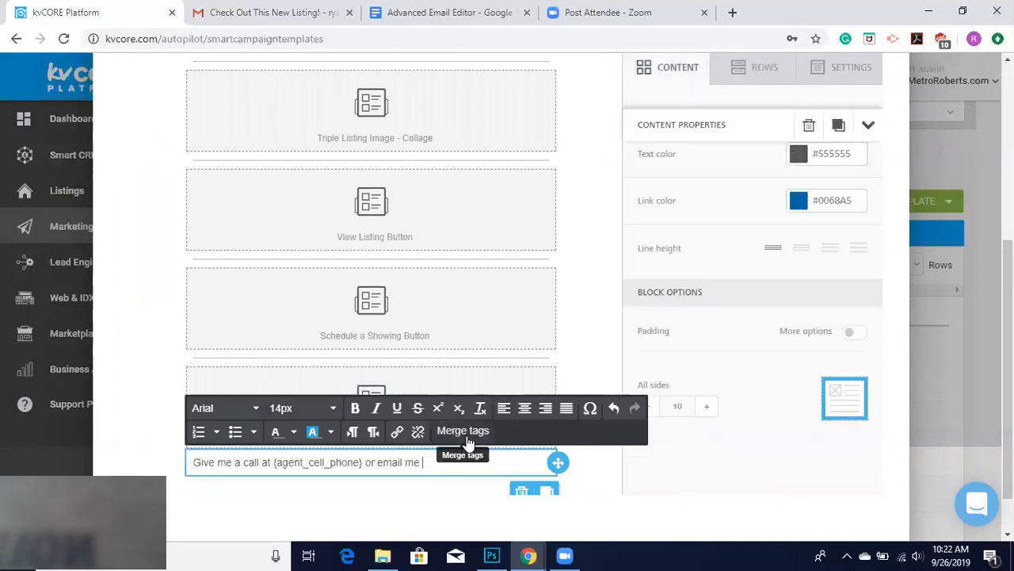
Step: Insert the Agent Email merge tag after "email me" and add the word "at" in front of the tag
left_click(462, 431)
left_click_drag(646, 178, 646, 265)
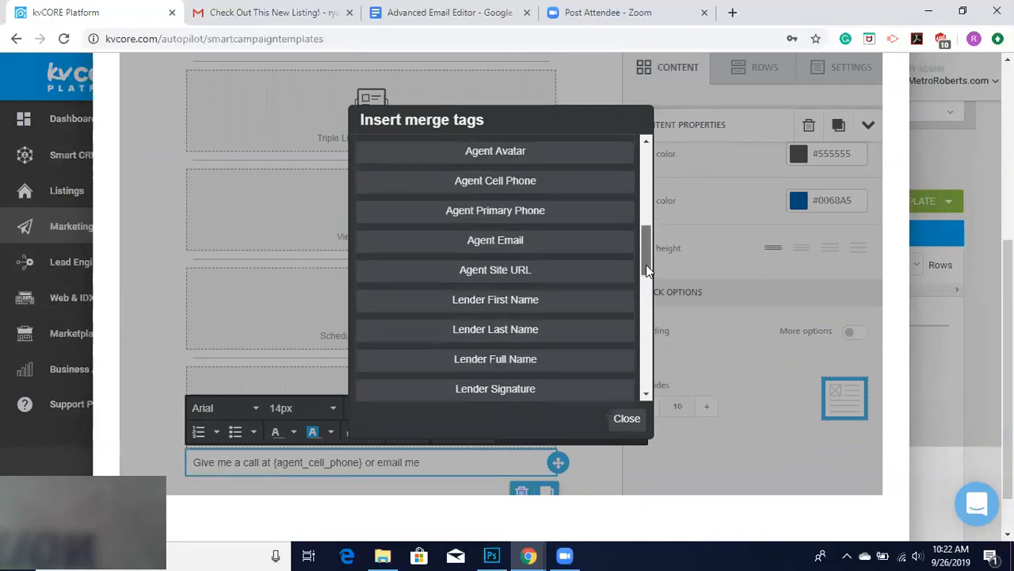
left_click(550, 254)
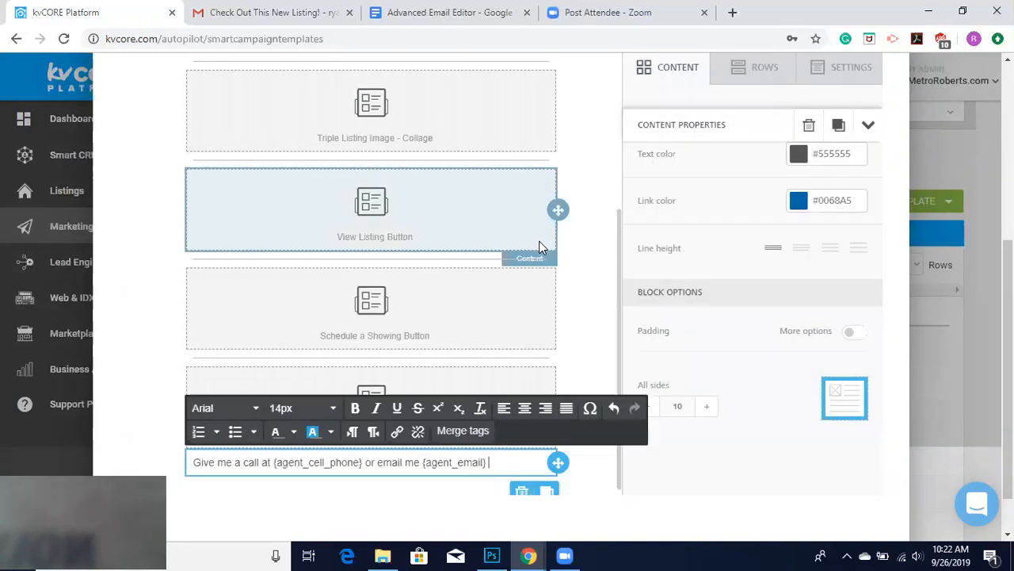
left_click(420, 464)
type("{agent_email}")
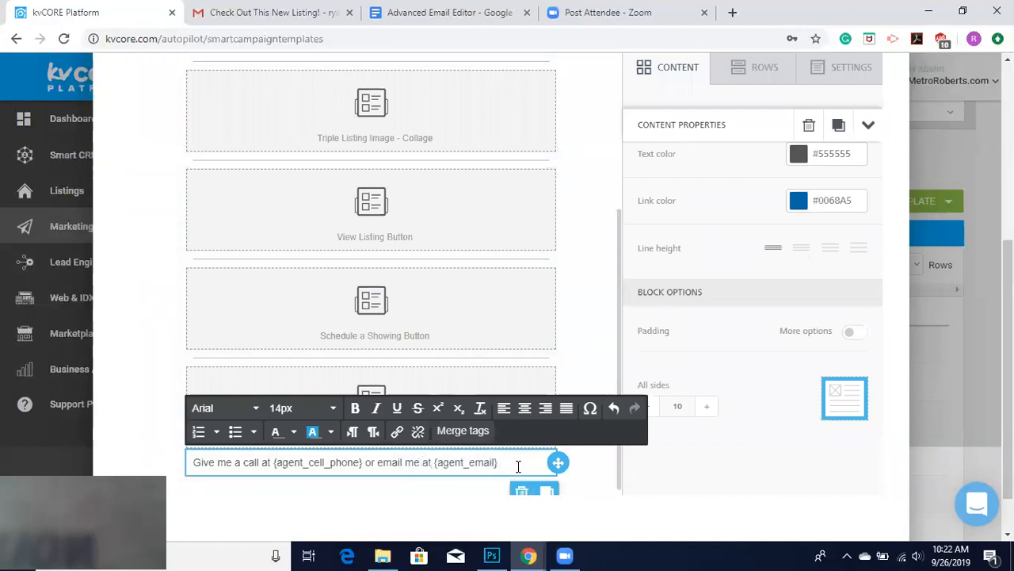
Step: Finish the sentence with "for more information!" and add a new paragraph reading "I look forward to hearing from you!"
type(" for more informa")
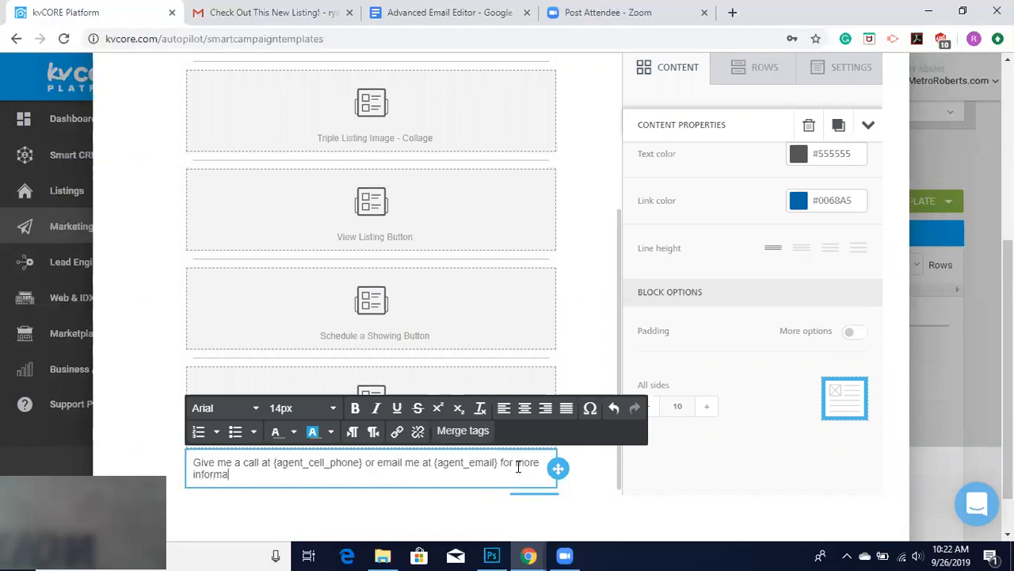
type("tion!")
key("Return")
type("I lovv")
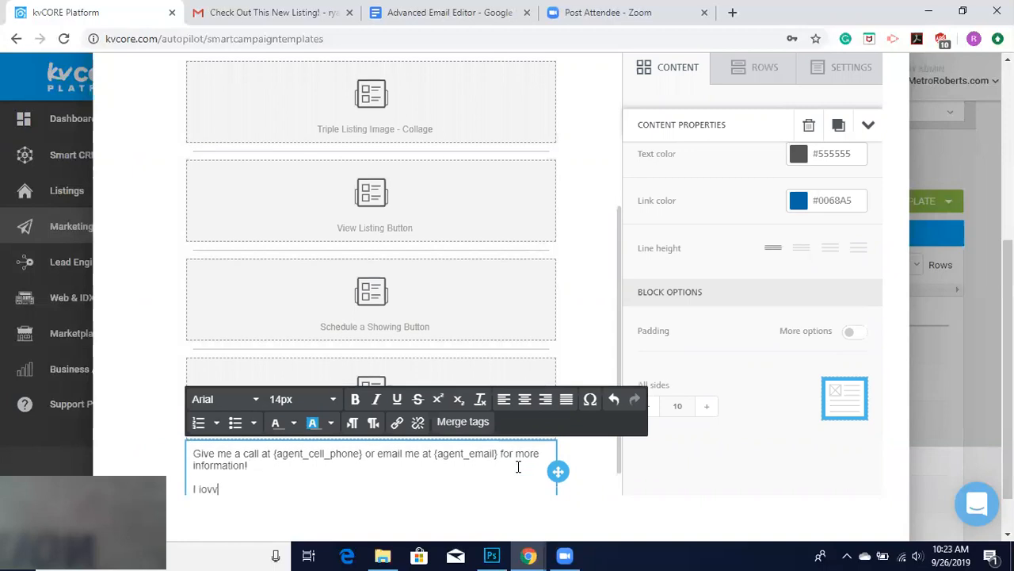
key("BackSpace")
key("BackSpace")
type("ok forward to hearing from you!")
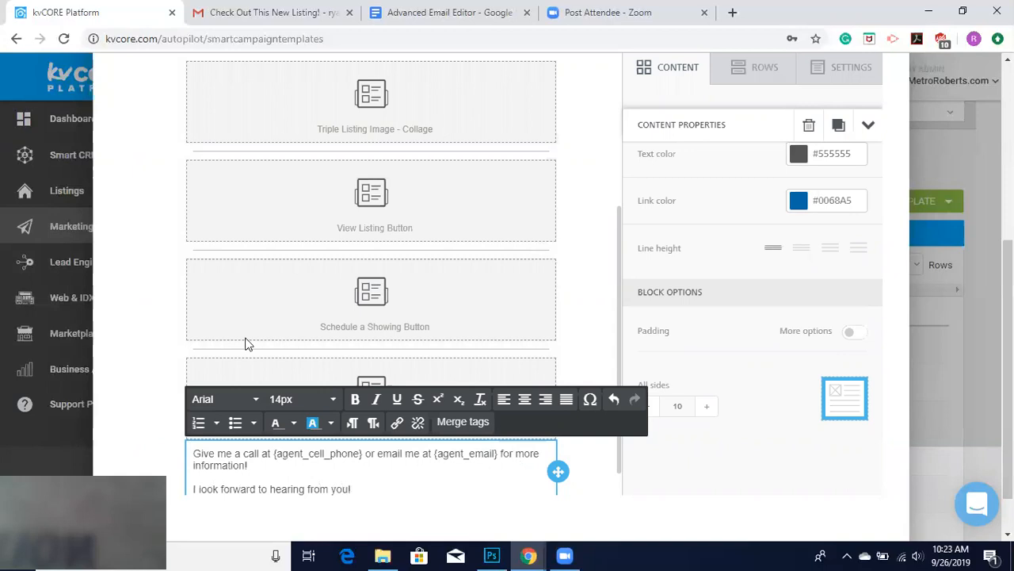
Step: Review the template from its closing text up to the MLS ID, then switch to Gmail and compare the listing email's photos, description and buttons
scroll(145, 450, "down", 1)
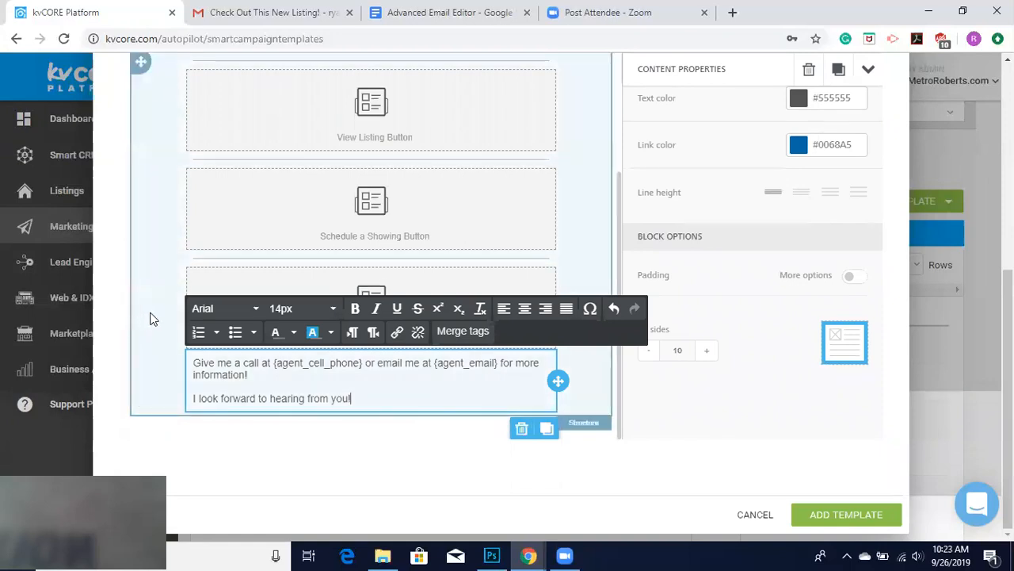
scroll(153, 317, "up", 4)
scroll(153, 318, "up", 2)
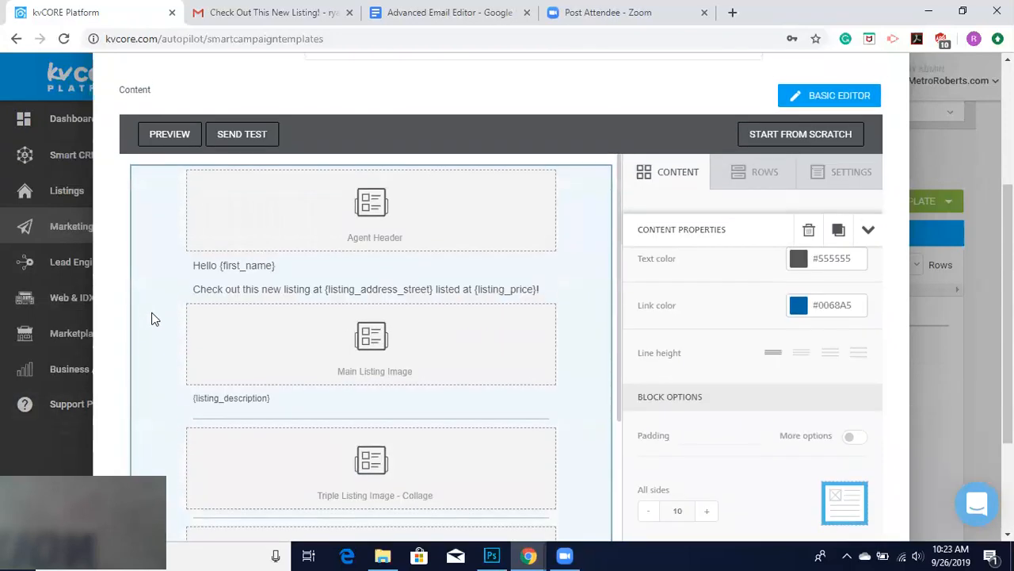
left_click(152, 317)
scroll(114, 325, "up", 2)
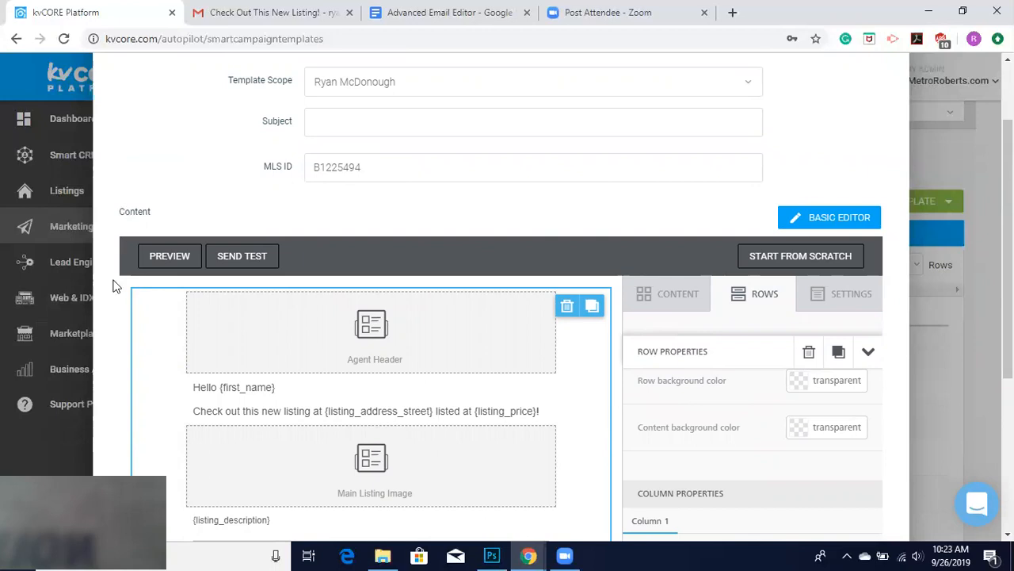
key("ctrl+Tab")
scroll(499, 320, "up", 5)
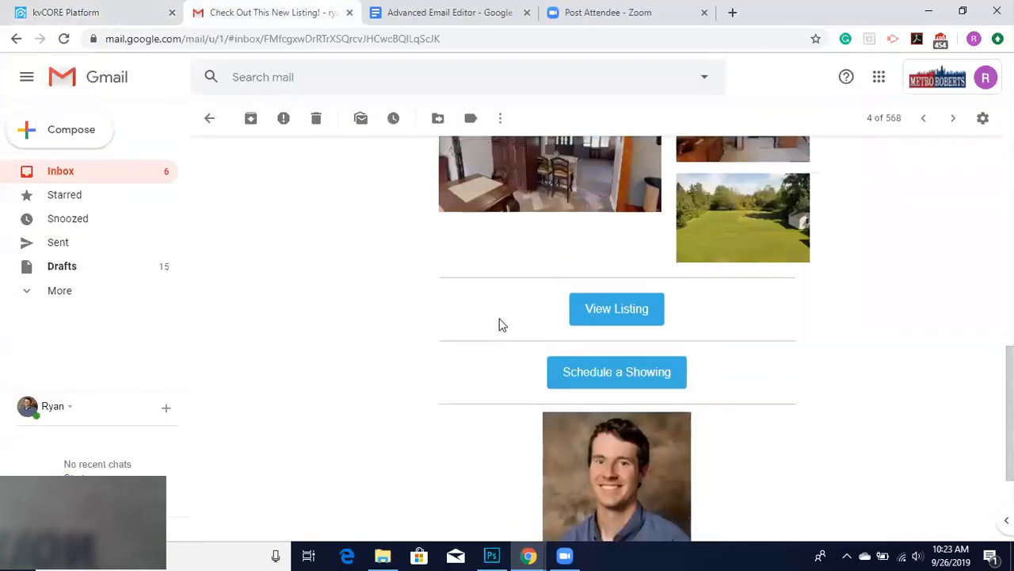
scroll(499, 323, "up", 5)
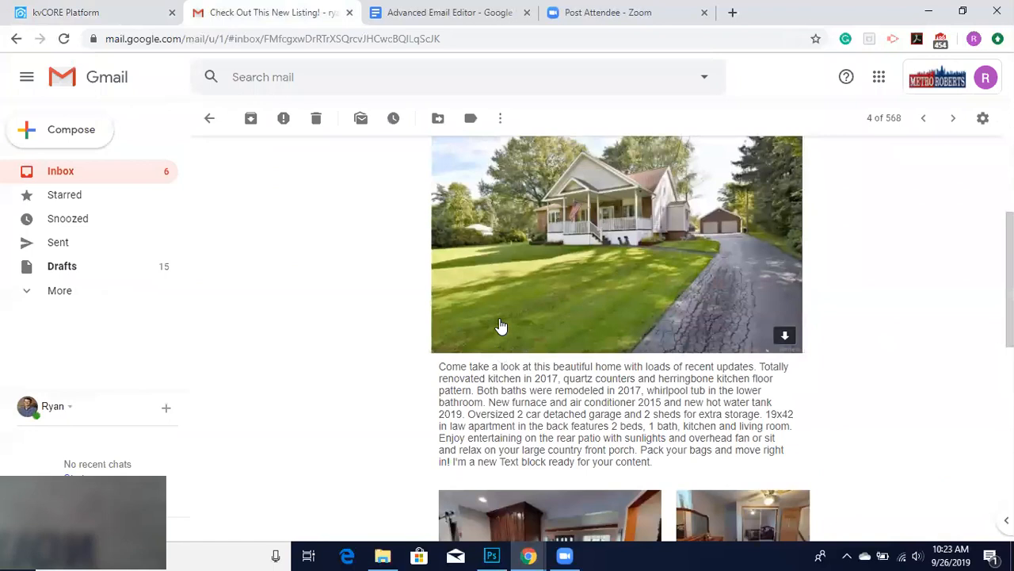
scroll(501, 323, "down", 5)
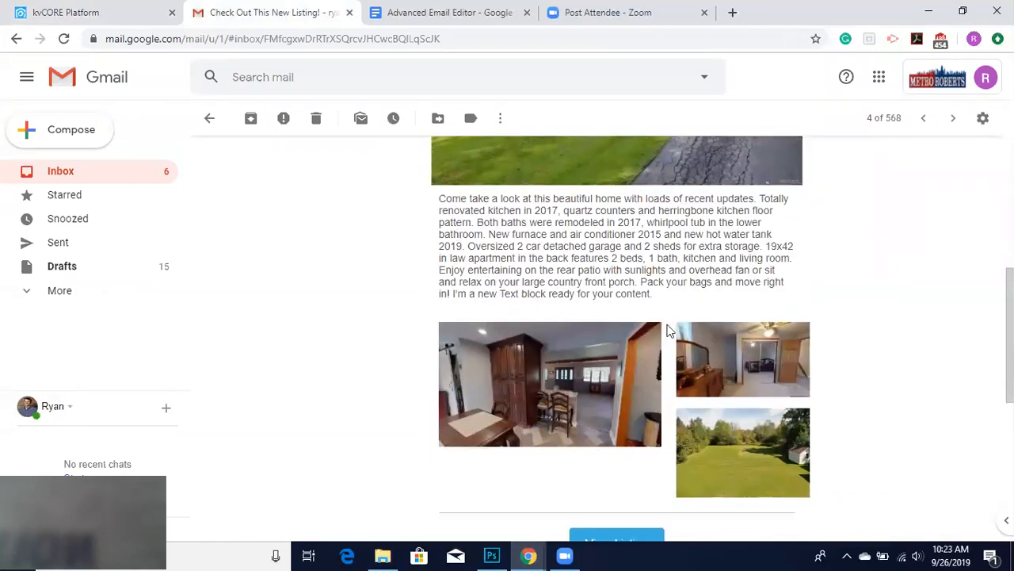
scroll(593, 450, "down", 1)
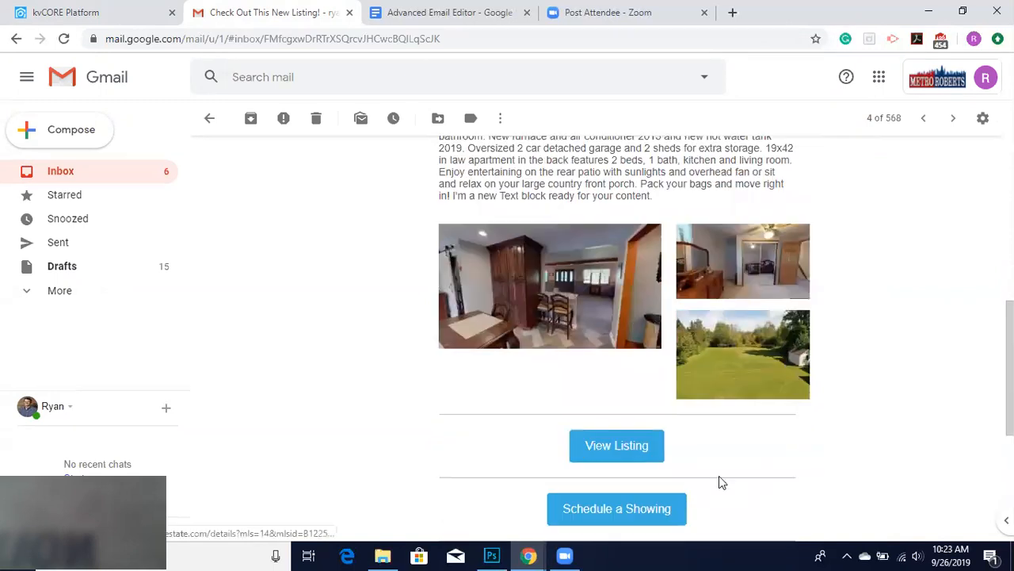
scroll(521, 403, "down", 1)
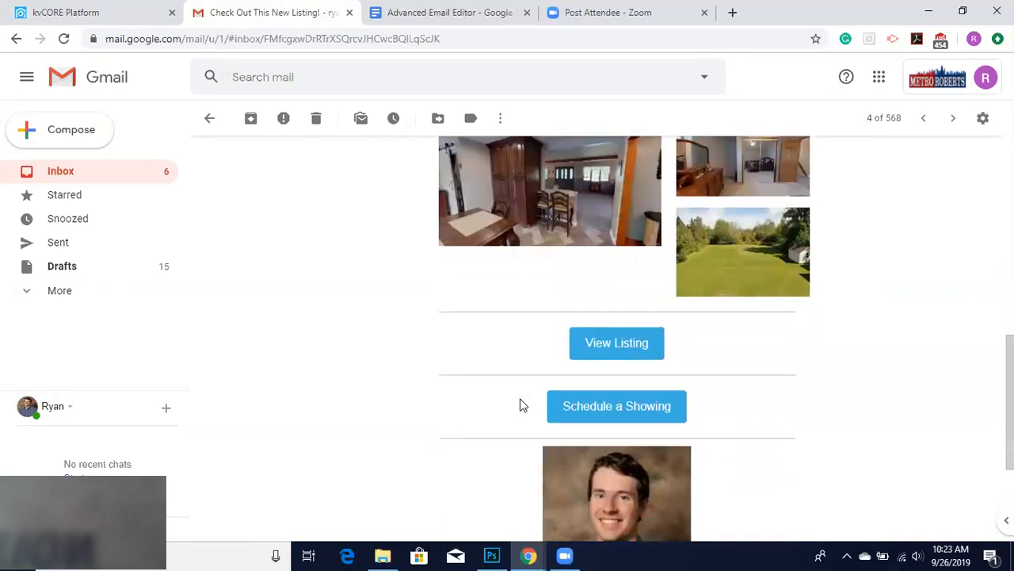
Step: Examine the end of the listing email, covering its buttons, agent photo and closing contact text
scroll(727, 429, "down", 1)
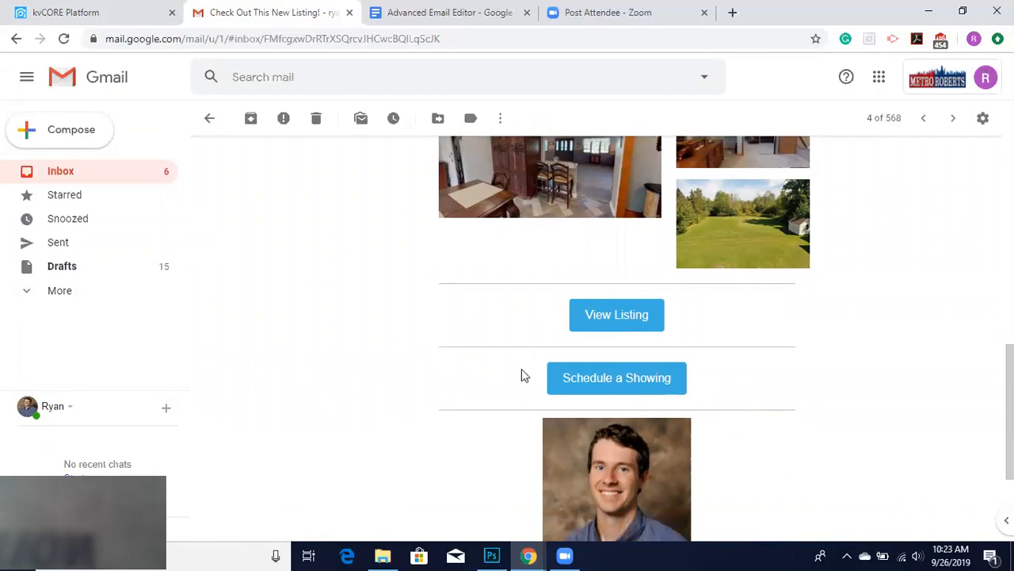
scroll(570, 291, "down", 2)
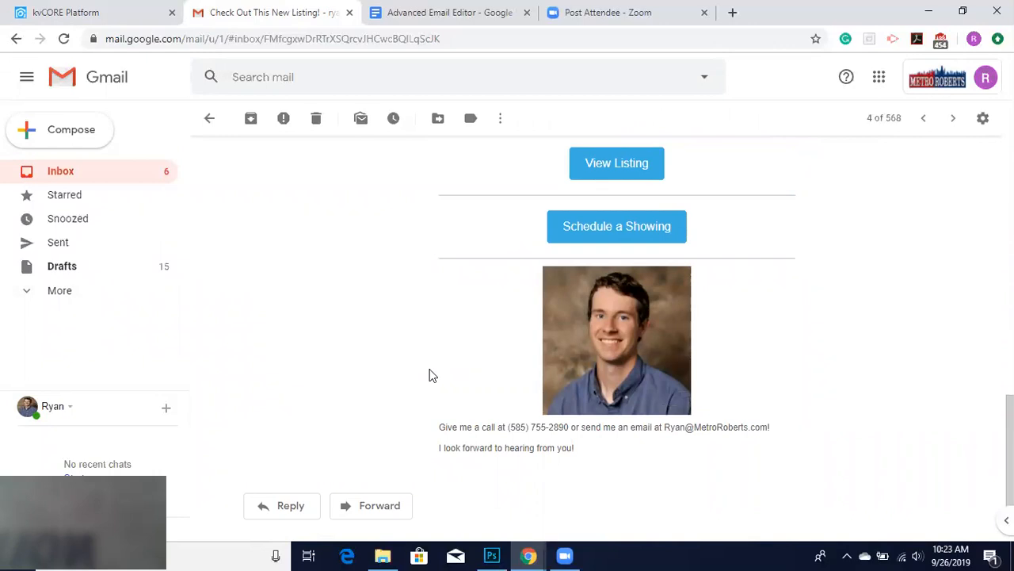
scroll(432, 375, "up", 2)
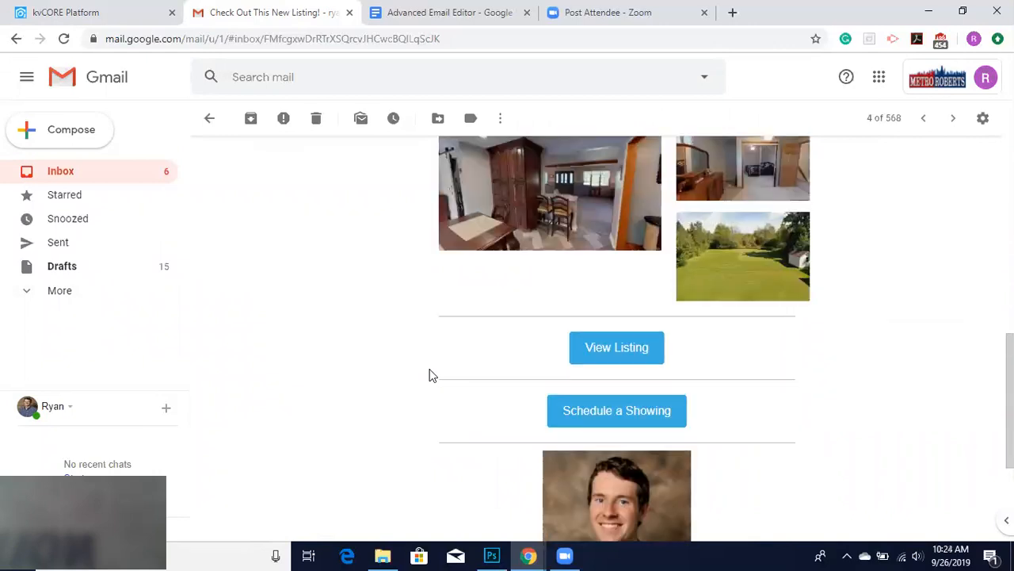
Step: Switch back to kvCORE and name the email template "Listing Promotion"
left_click(114, 9)
scroll(170, 149, "down", 3)
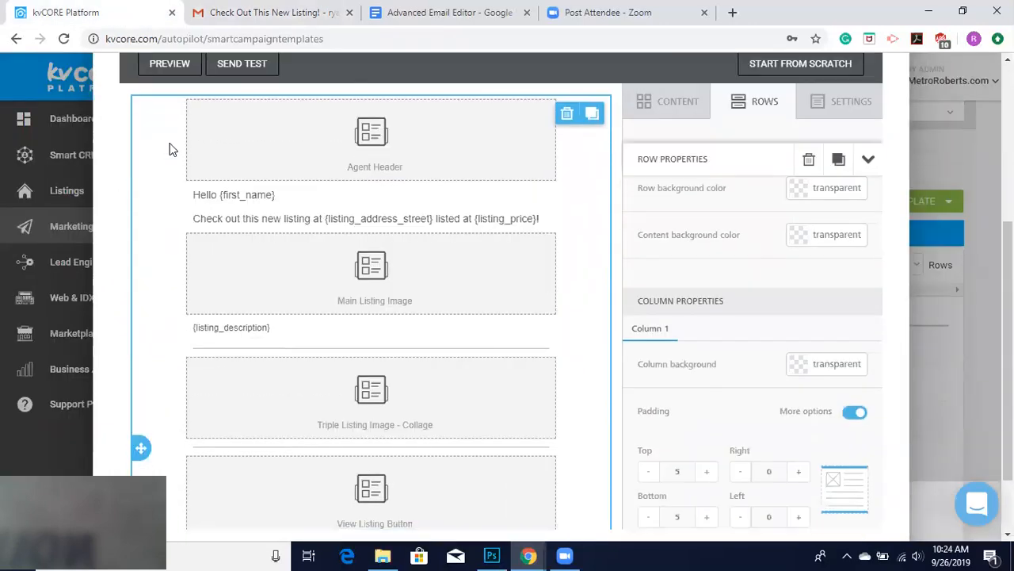
scroll(170, 149, "up", 4)
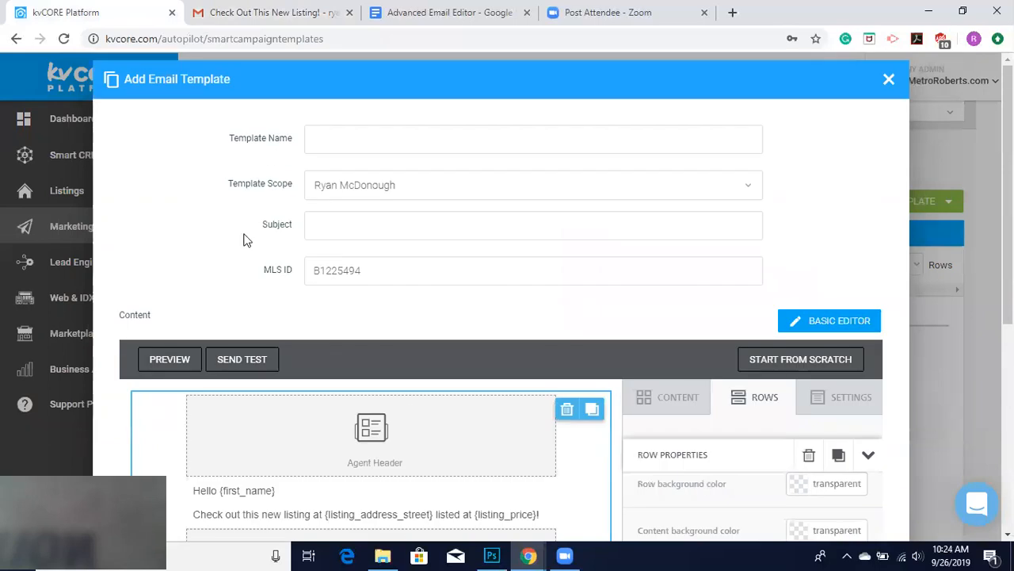
left_click(318, 139)
type("Listing Promotion")
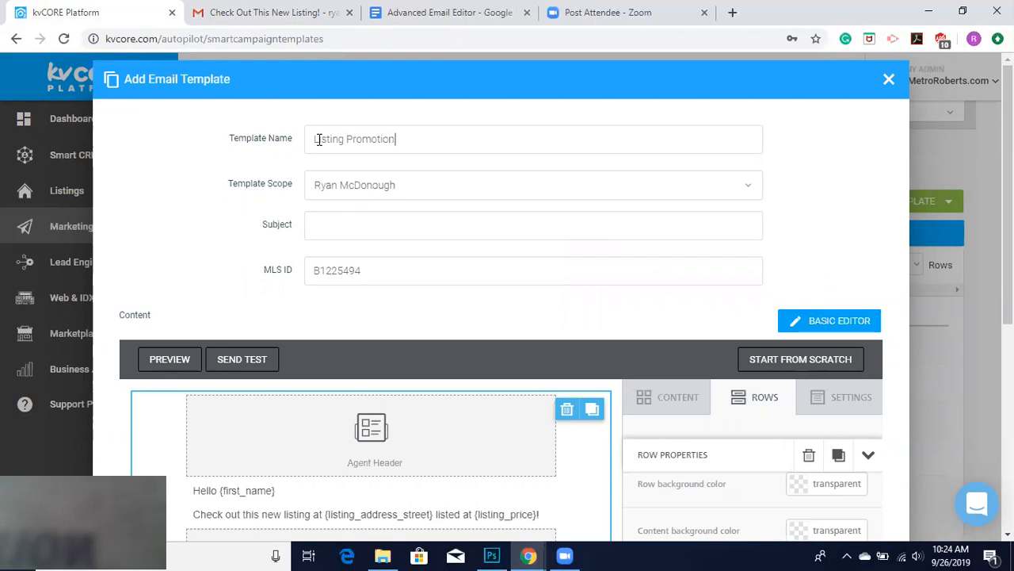
Step: Enter "Check Out This New Listing In Elma!" as the template's subject line
left_click(337, 230)
type("Check out th")
key("BackSpace")
key("BackSpace")
key("BackSpace")
key("BackSpace")
key("BackSpace")
key("BackSpace")
type("Out This NEw L")
key("BackSpace")
key("BackSpace")
key("BackSpace")
key("BackSpace")
key("BackSpace")
type("e")
key("BackSpace")
type("New Listing In")
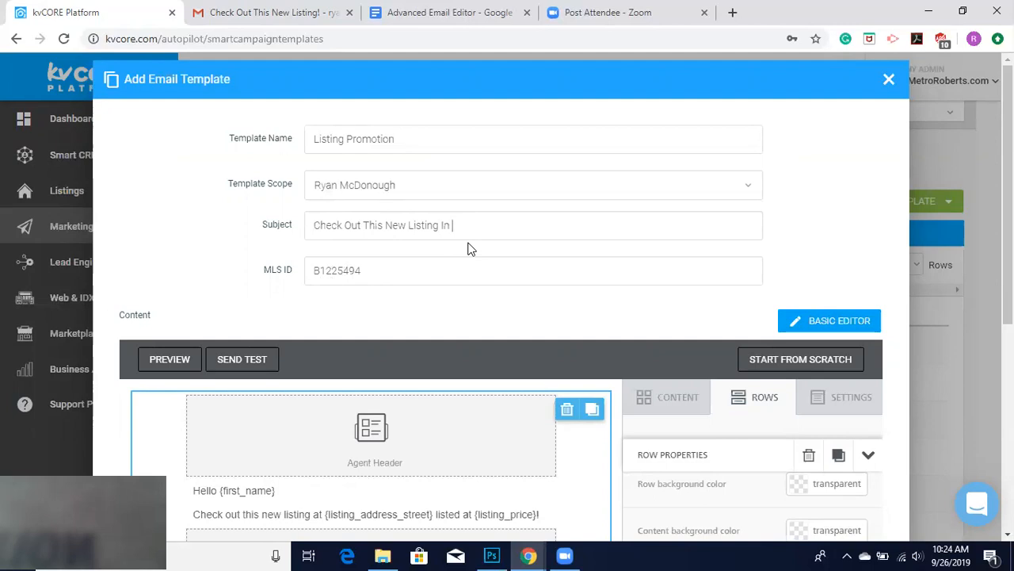
type("Elma!")
Step: Save the completed email by adding it as a new template
scroll(163, 233, "down", 4)
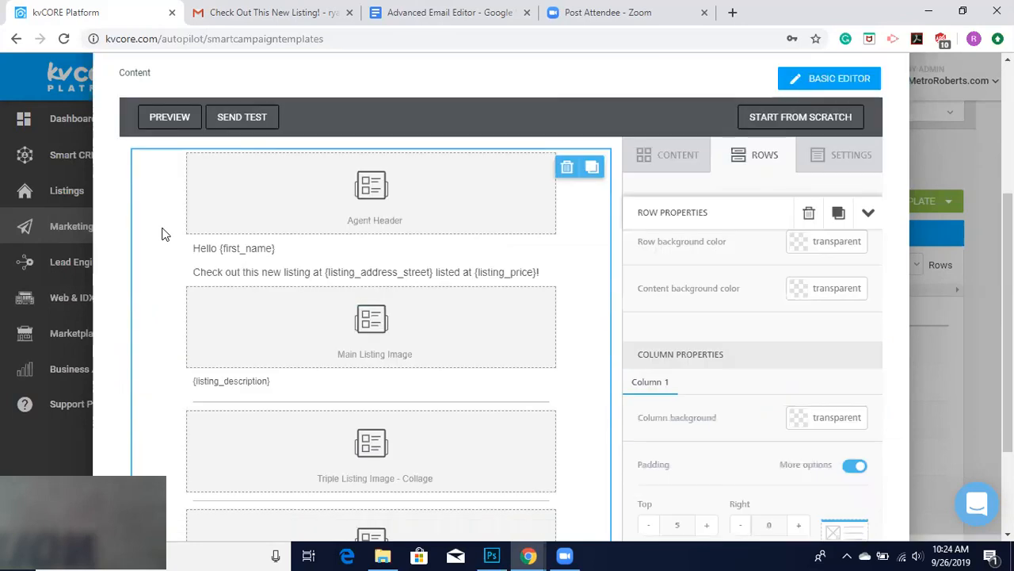
scroll(115, 431, "down", 1)
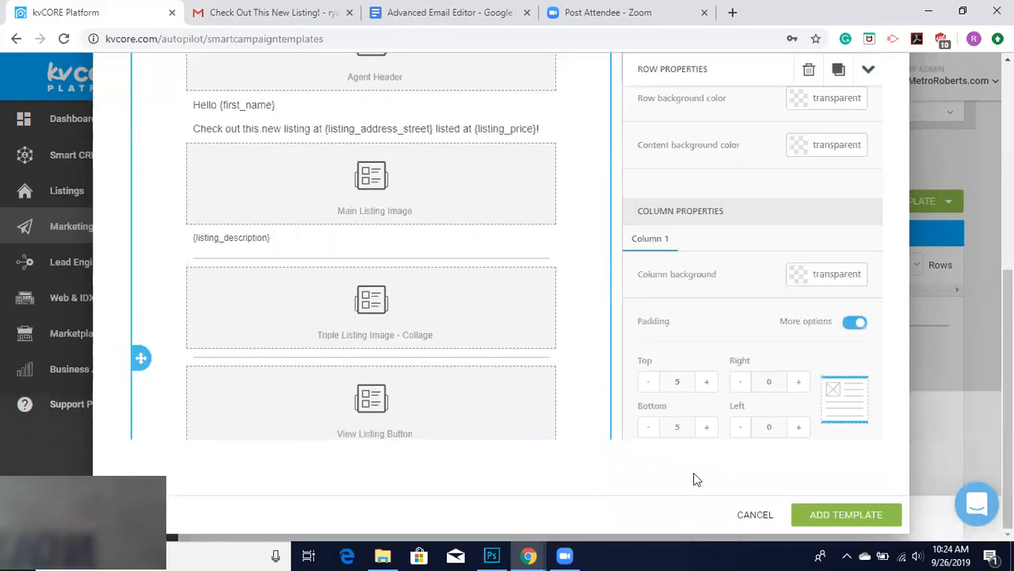
left_click(826, 515)
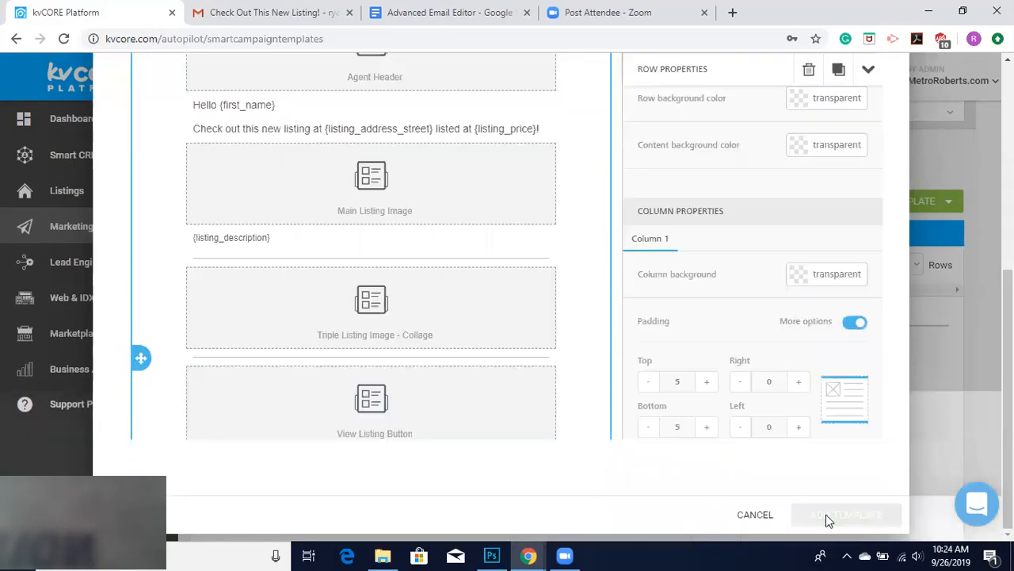